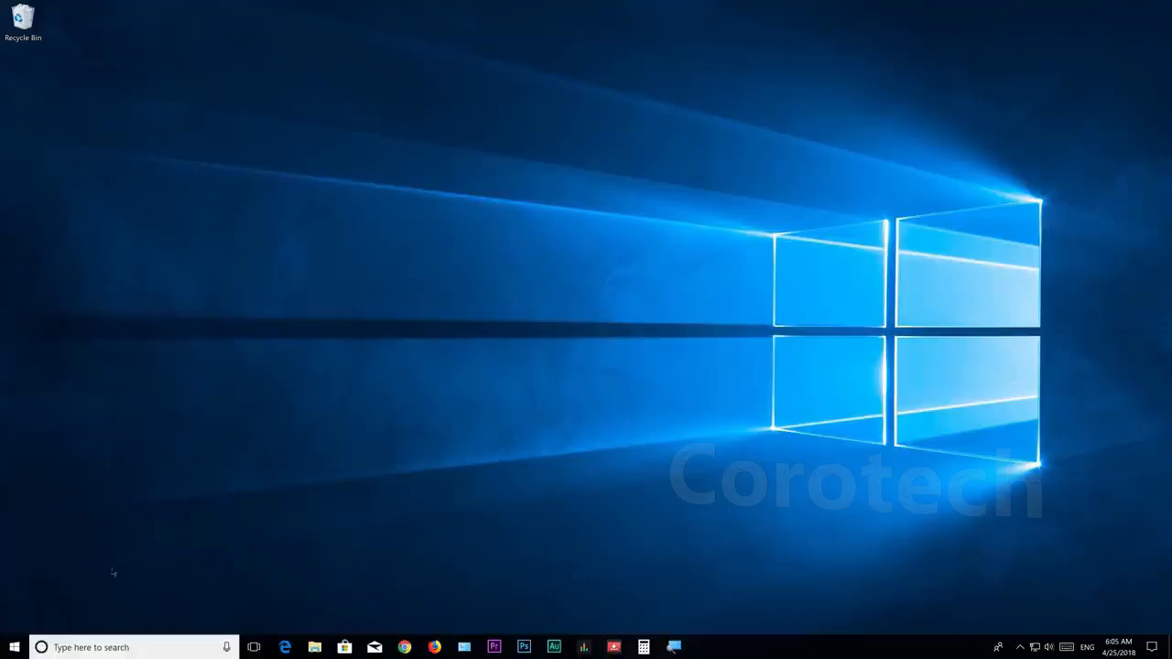
Open the additional power settings from the system's power and sleep settings, select the High performance plan and reveal the additional plans
left_click(14, 647)
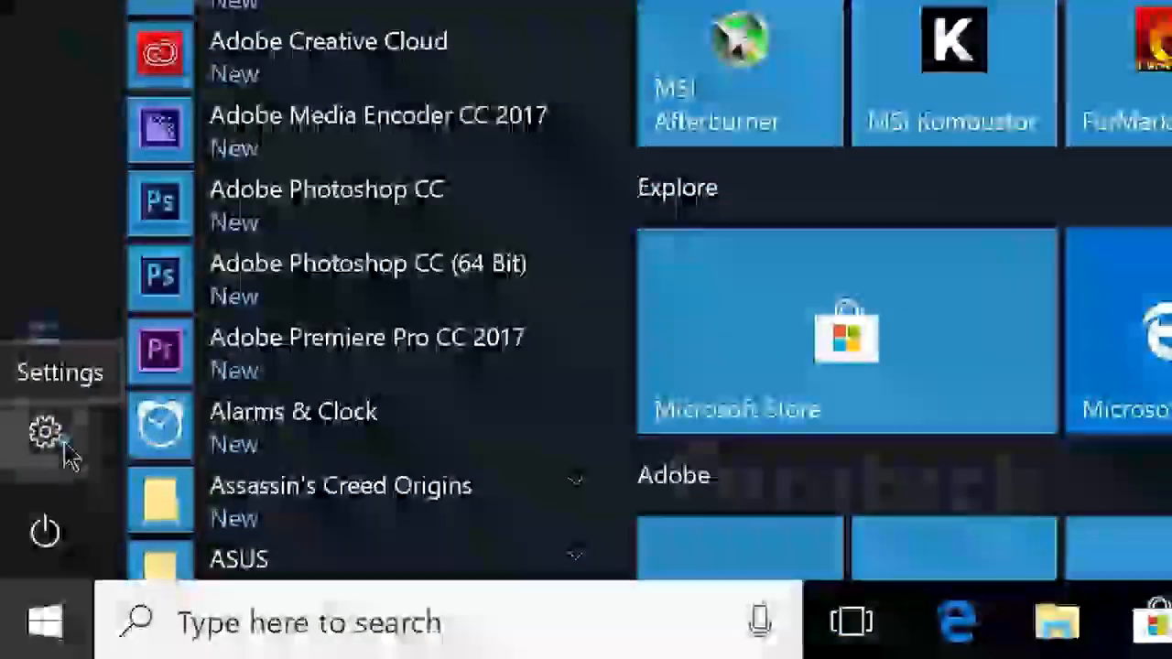
left_click(16, 591)
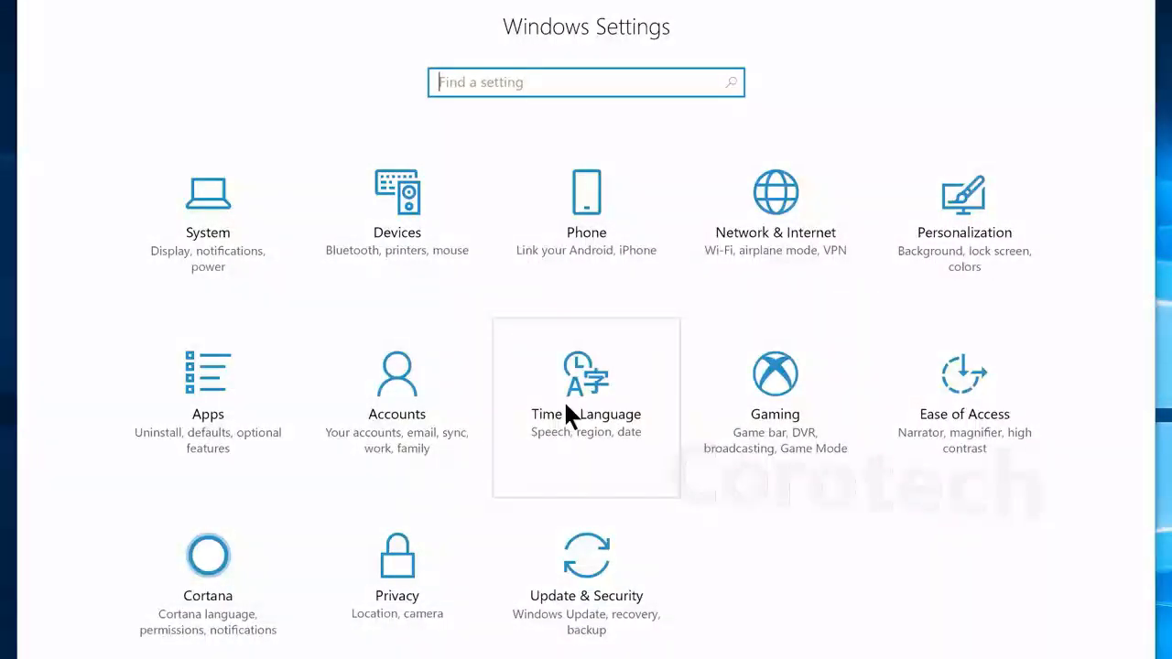
left_click(207, 253)
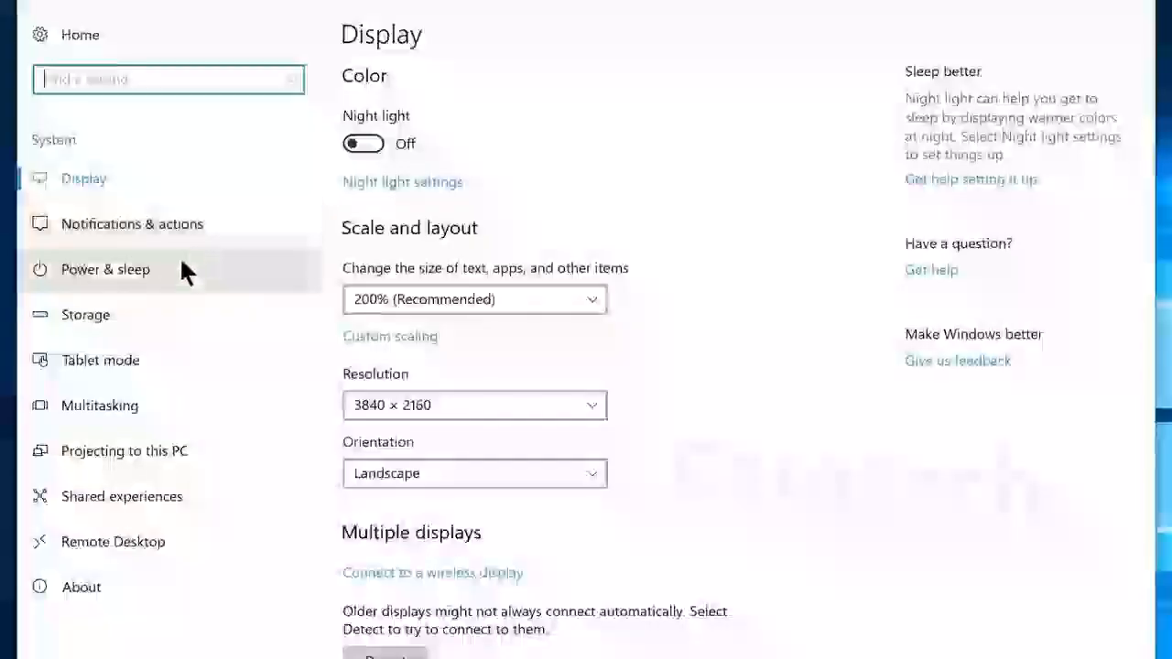
left_click(167, 271)
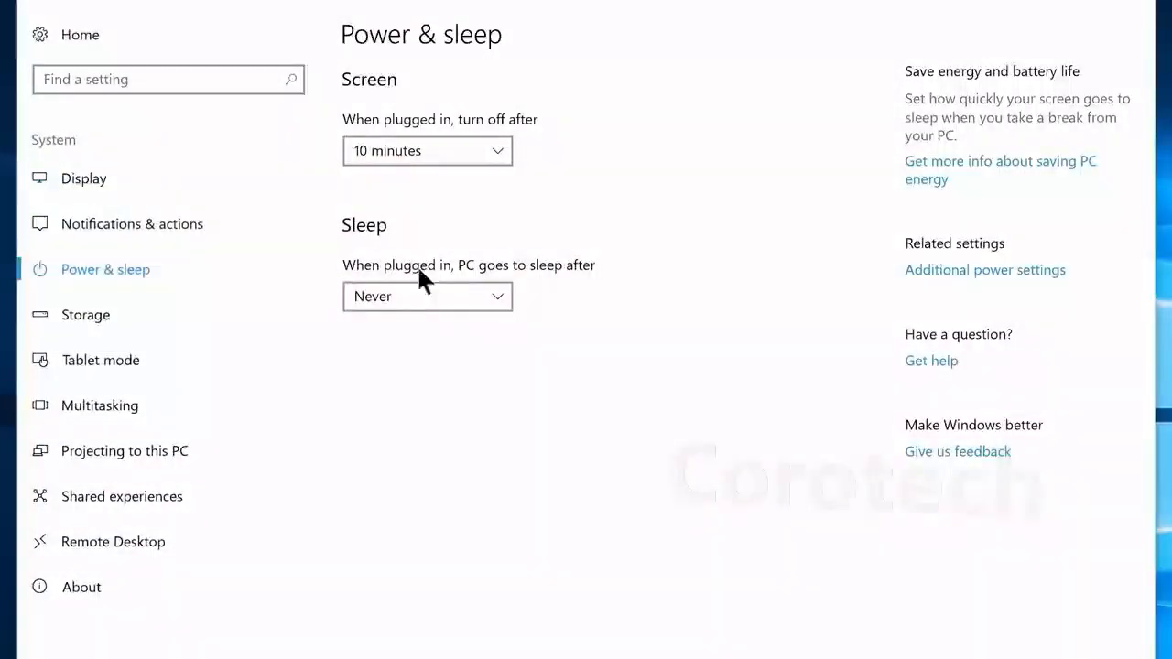
left_click(972, 273)
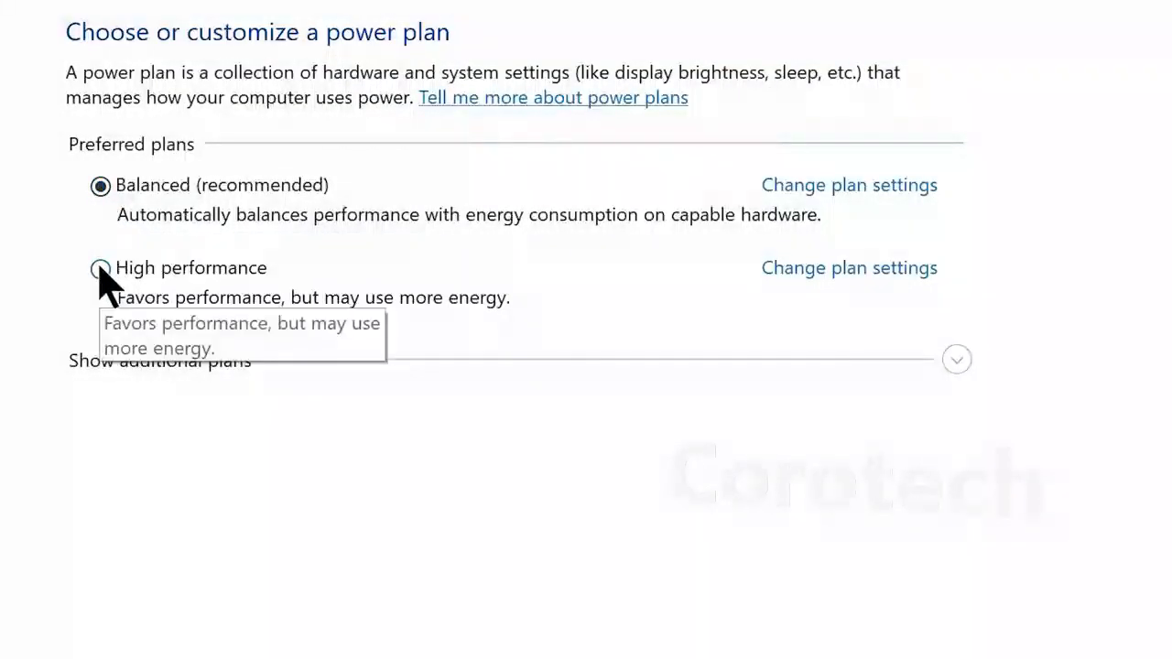
left_click(101, 269)
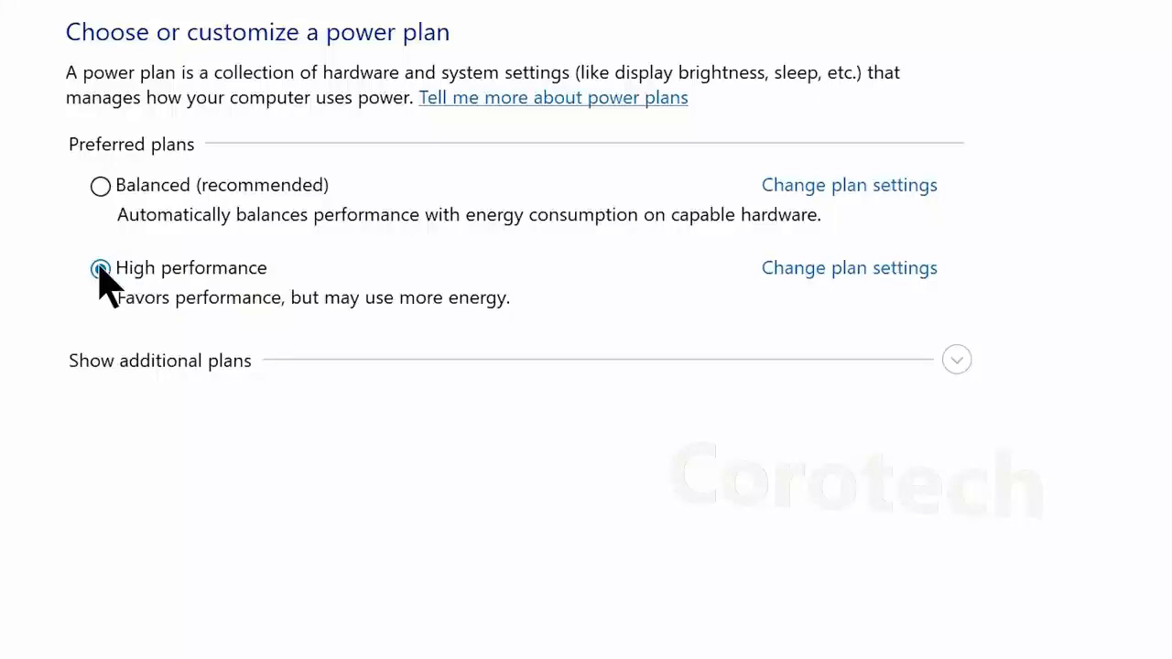
left_click(957, 363)
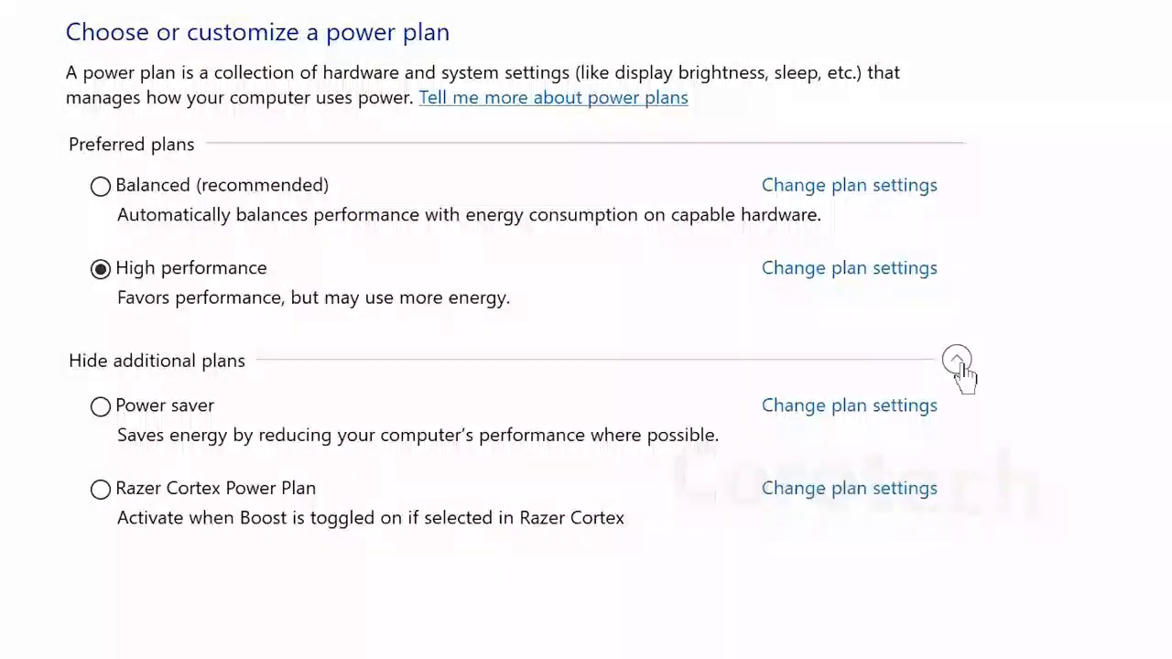
In the High performance plan's advanced power settings, set the hard disk turn-off time to 0 minutes
left_click(855, 275)
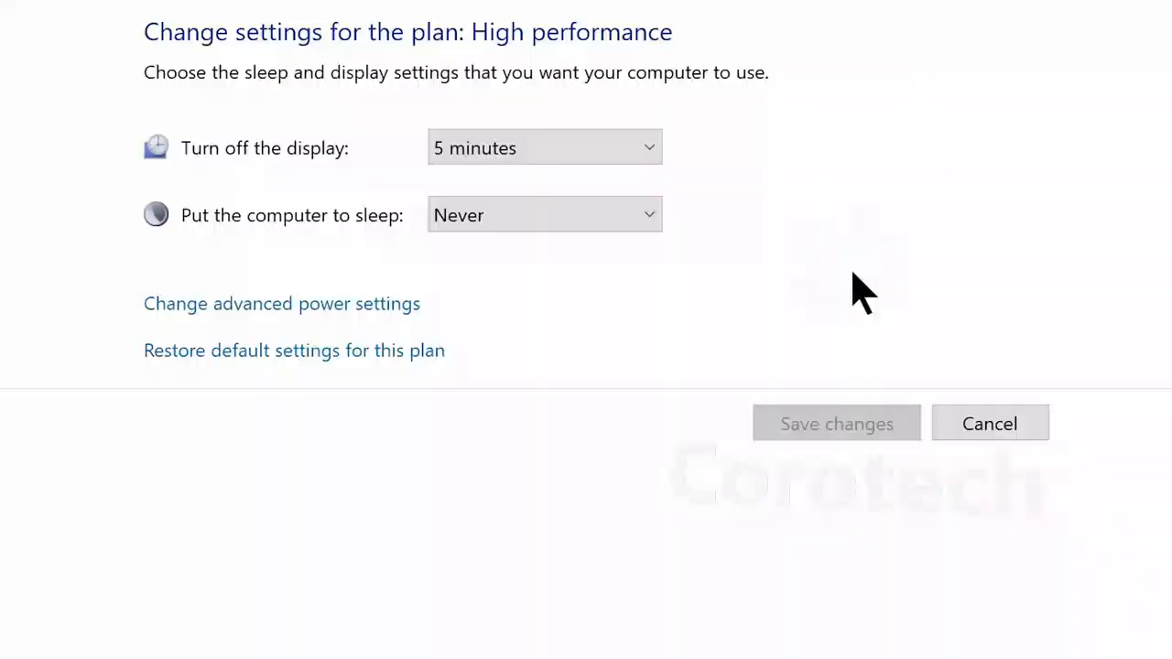
left_click(263, 304)
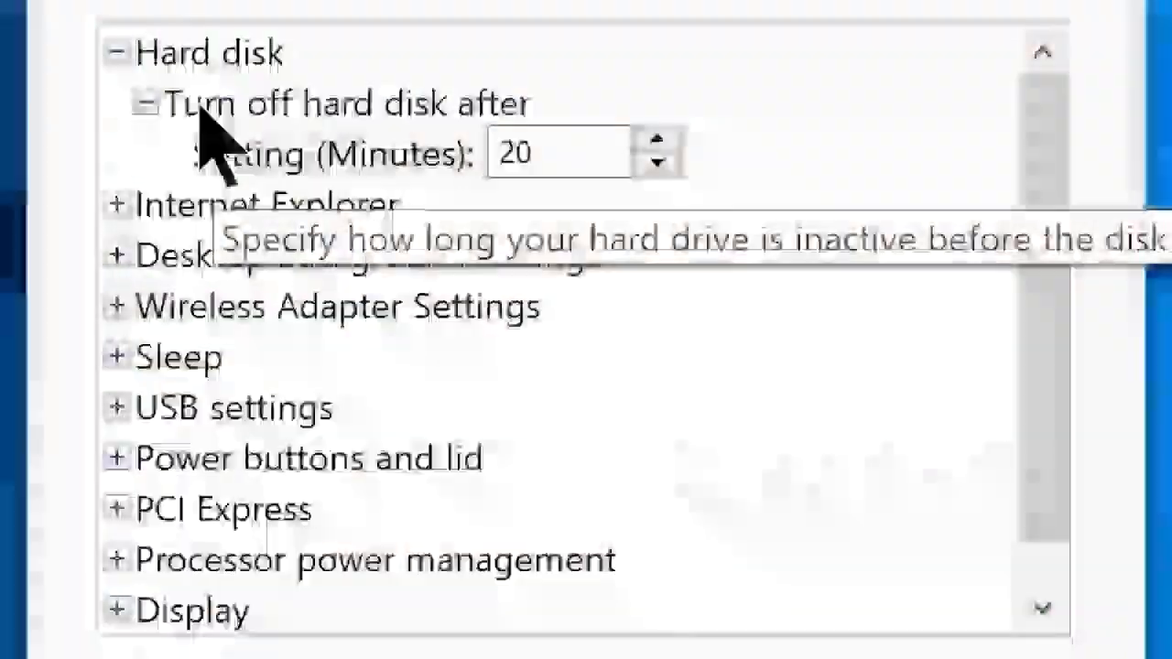
left_click(413, 257)
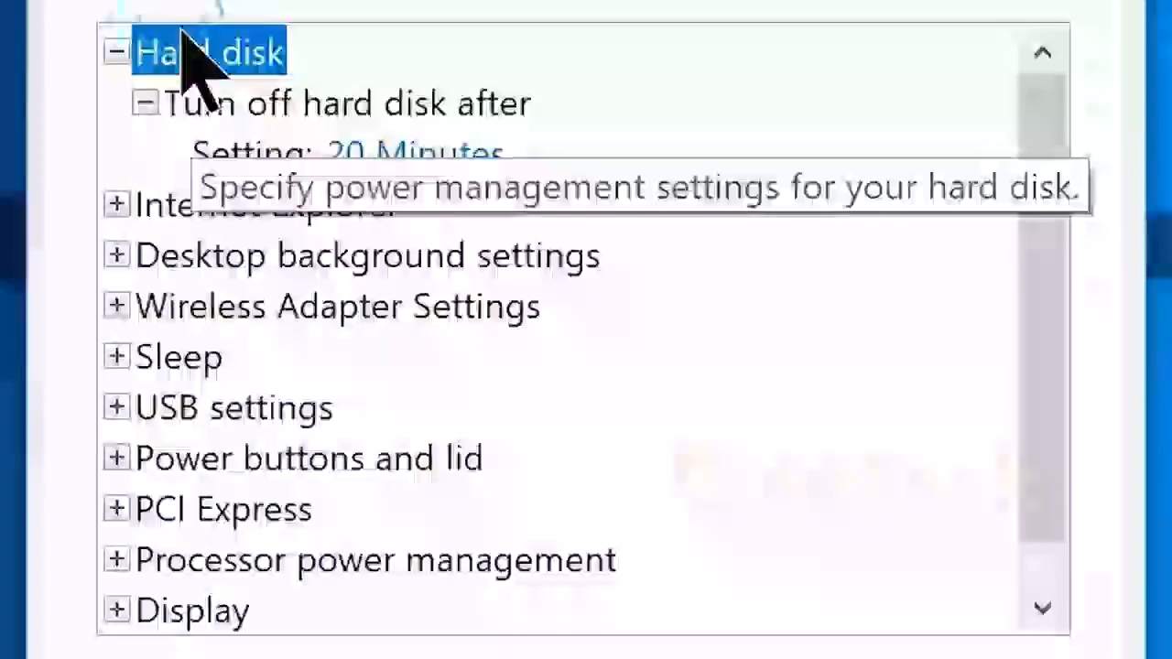
left_click(370, 151)
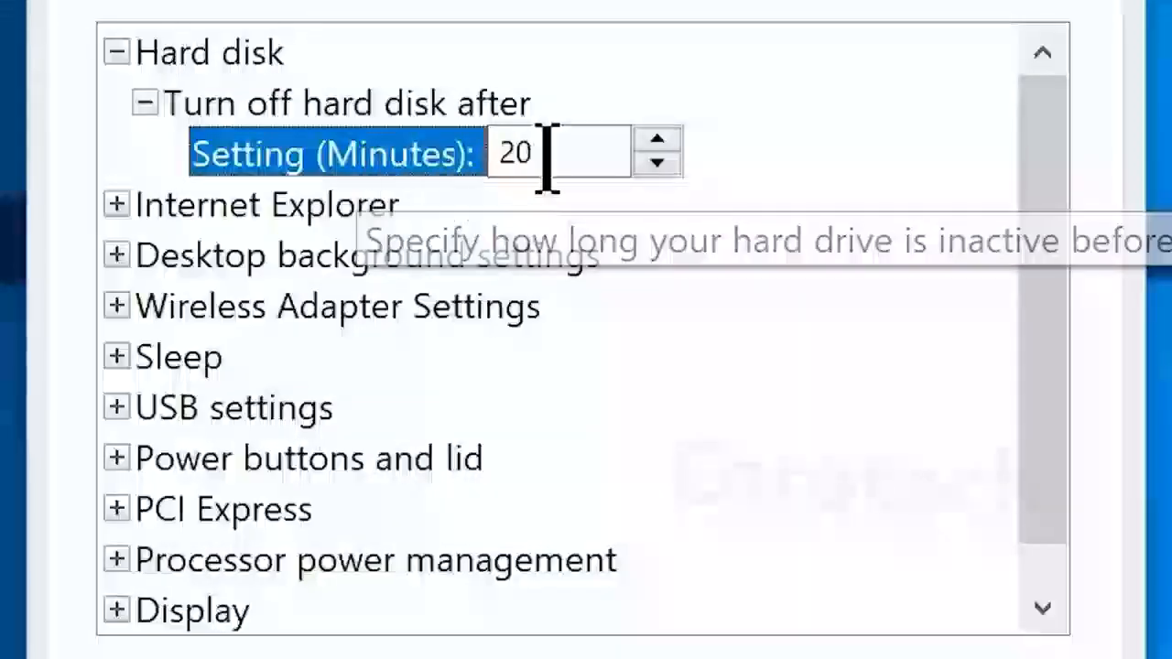
left_click_drag(546, 156, 476, 154)
type("0")
Set the minimum processor state under processor power management to 0%
left_click_drag(1054, 307, 1056, 343)
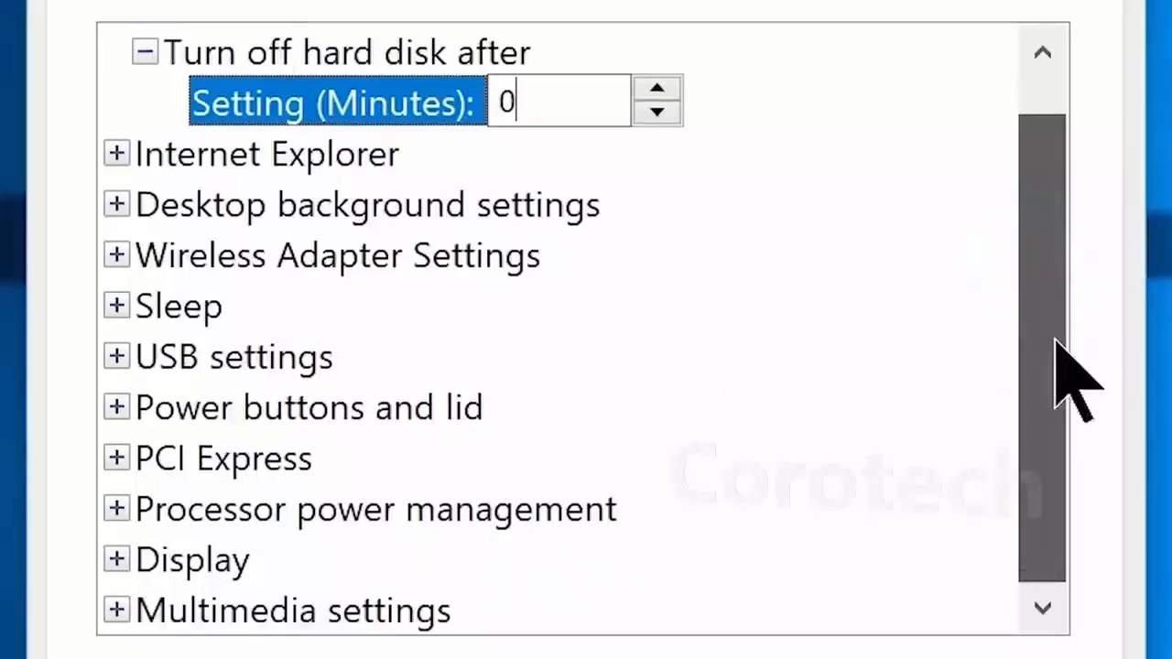
left_click(117, 510)
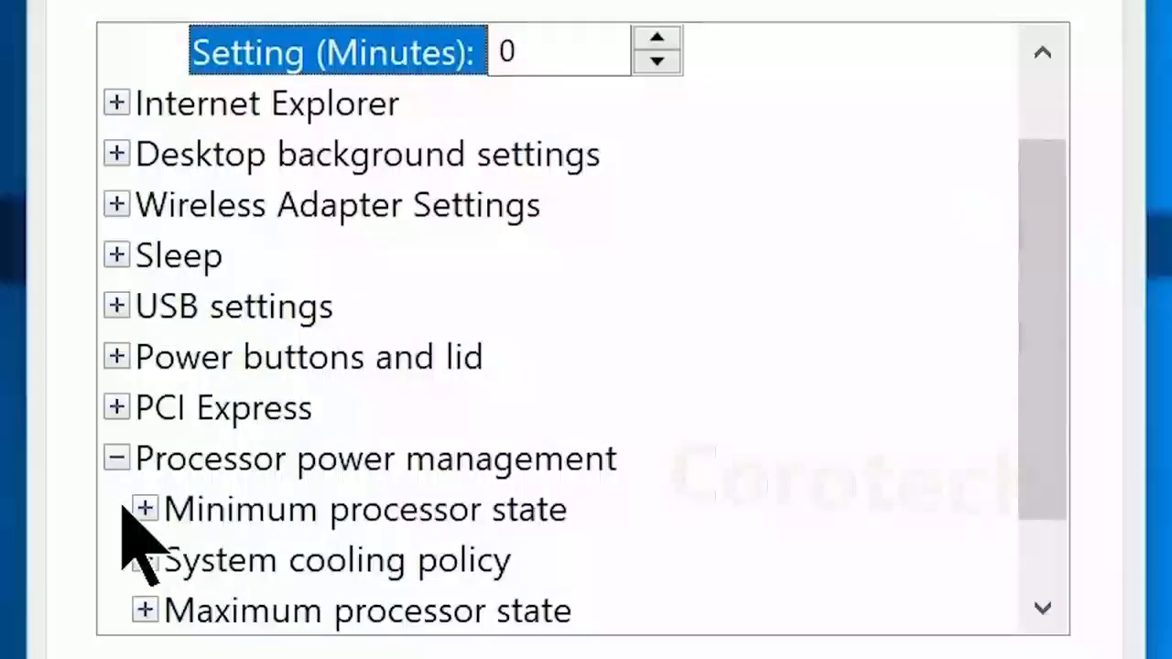
double_click(226, 513)
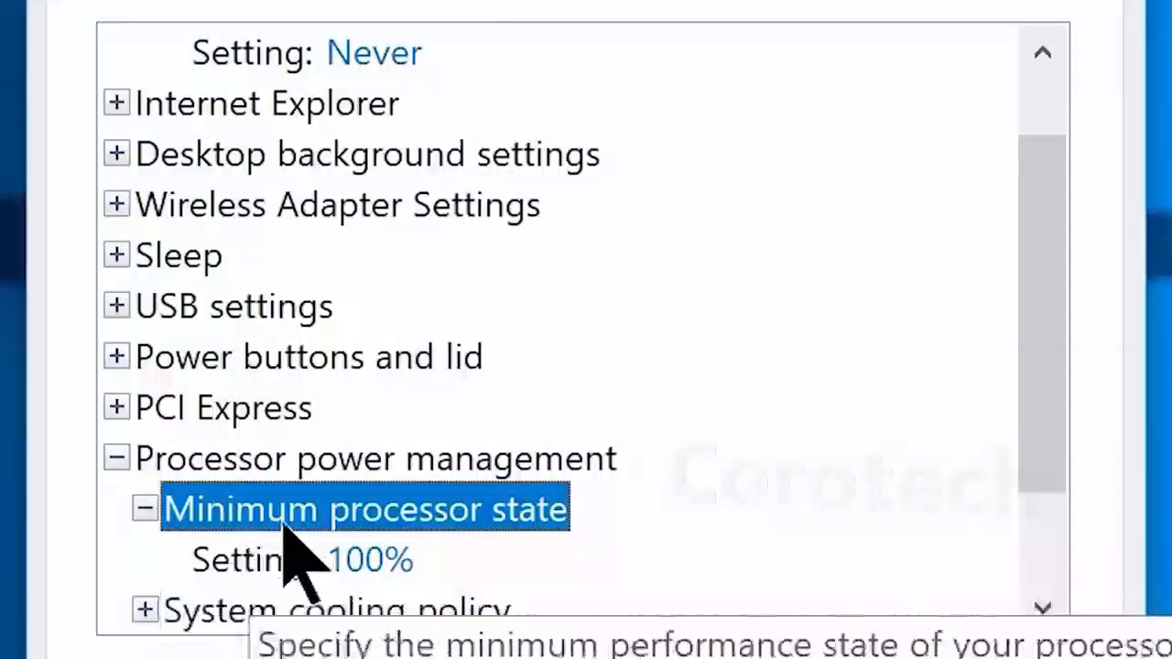
left_click(351, 544)
double_click(424, 558)
type("0")
Open the maximum processor state value, apply the advanced power settings and close the power plan window
left_click_drag(1053, 451, 1053, 541)
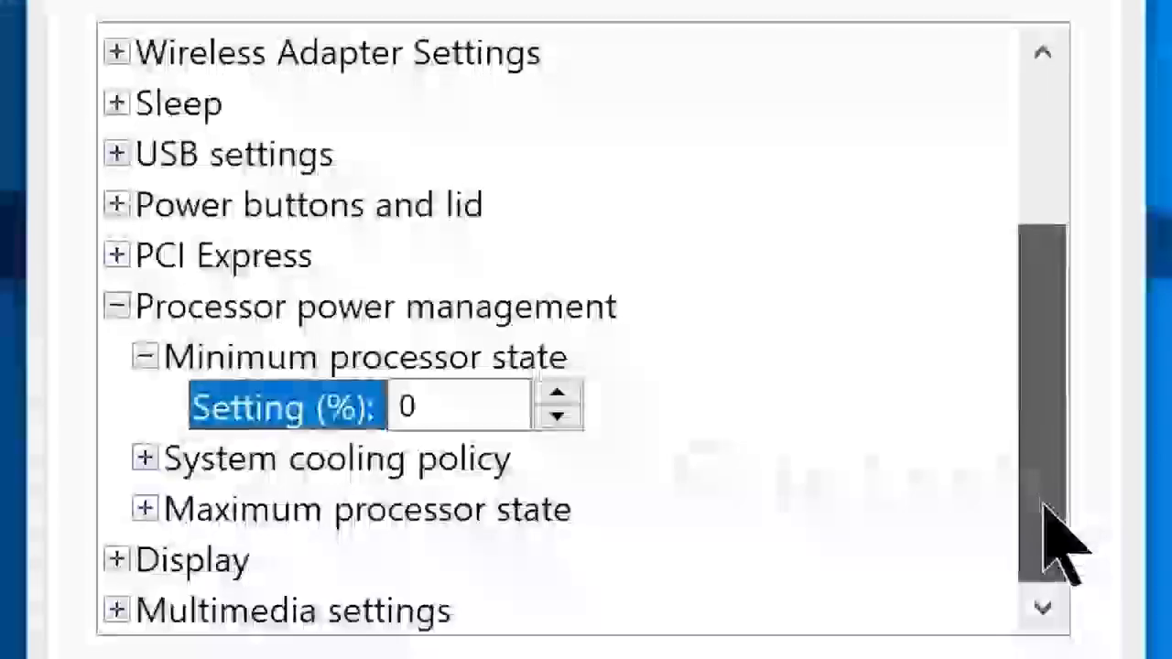
double_click(319, 511)
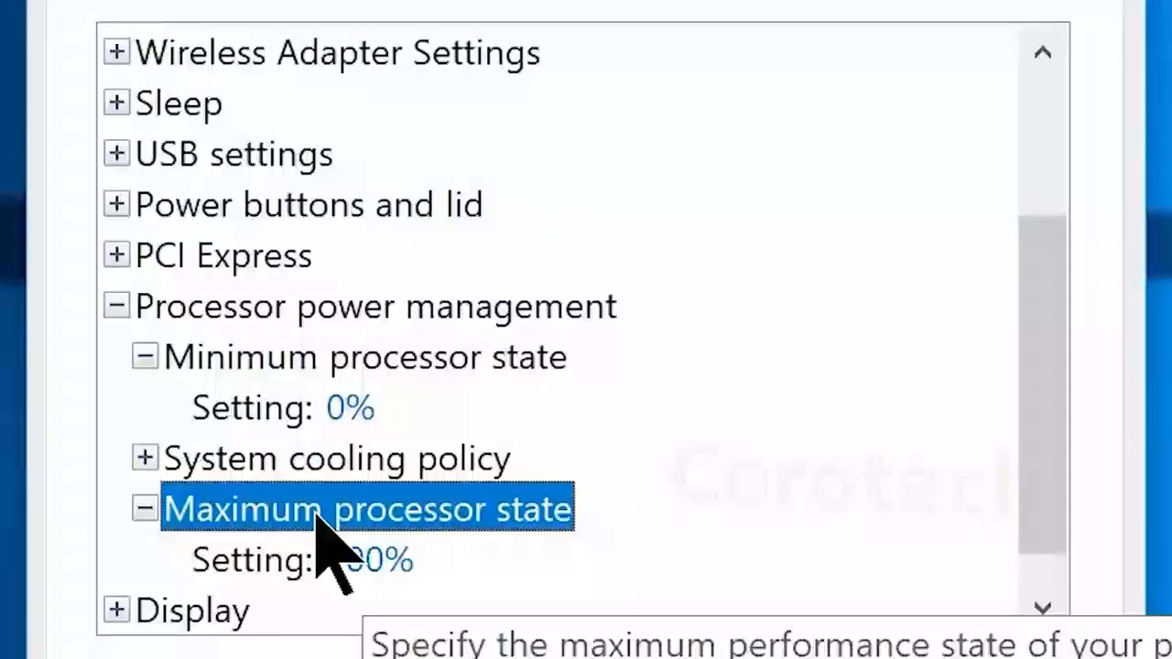
left_click(357, 547)
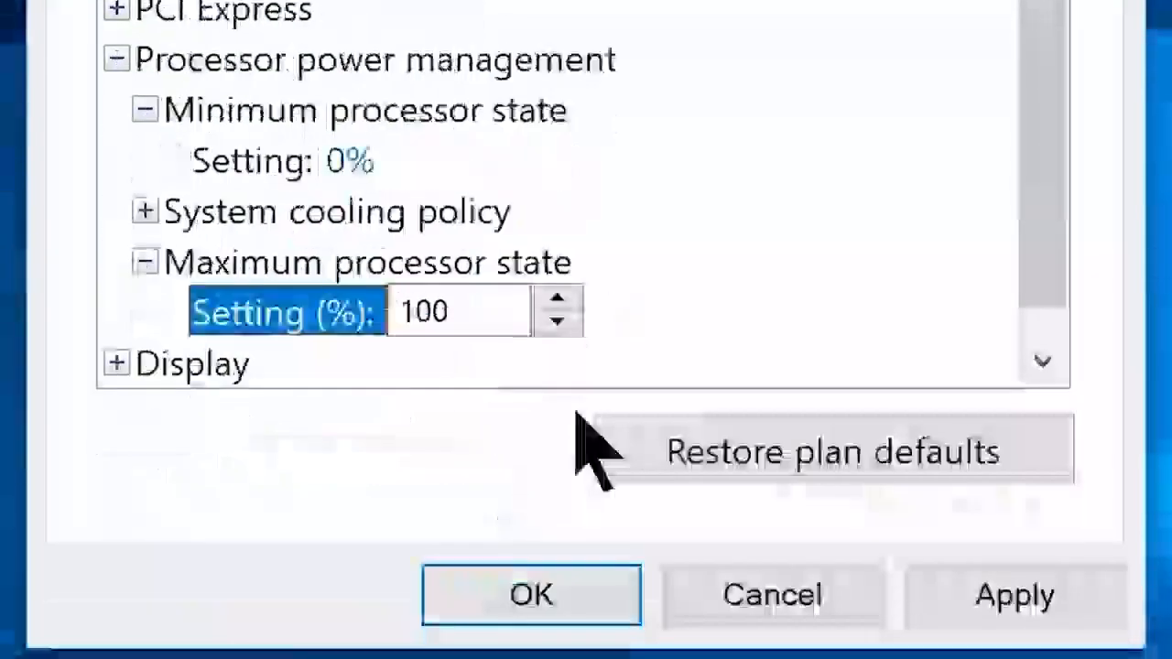
left_click(1011, 606)
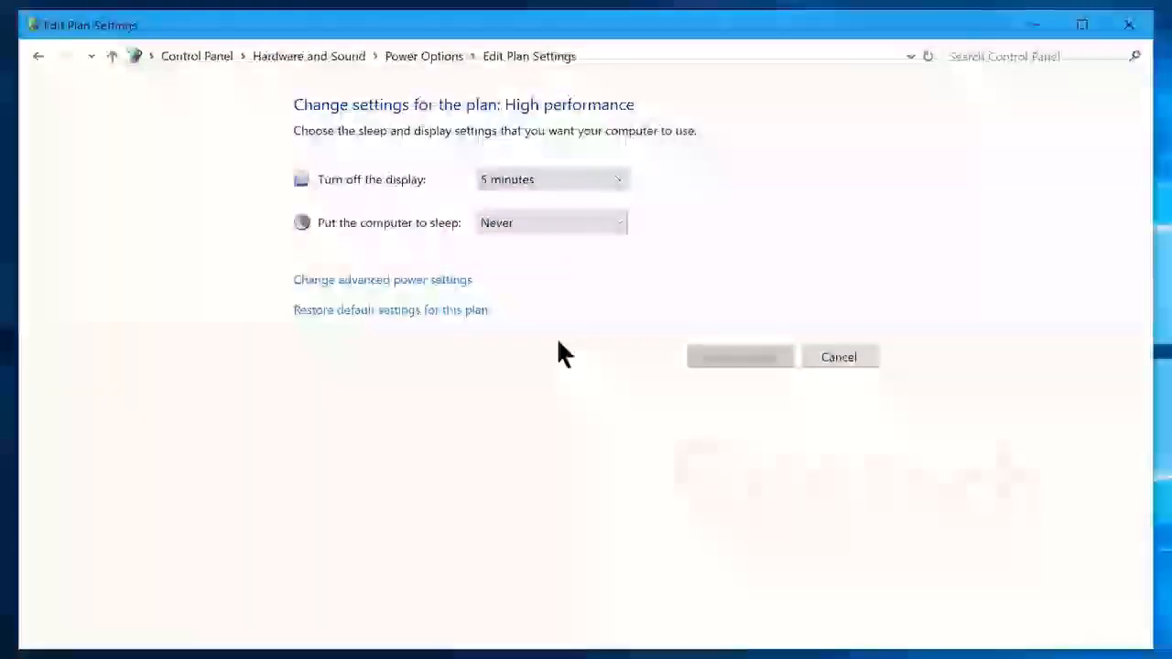
left_click(1129, 25)
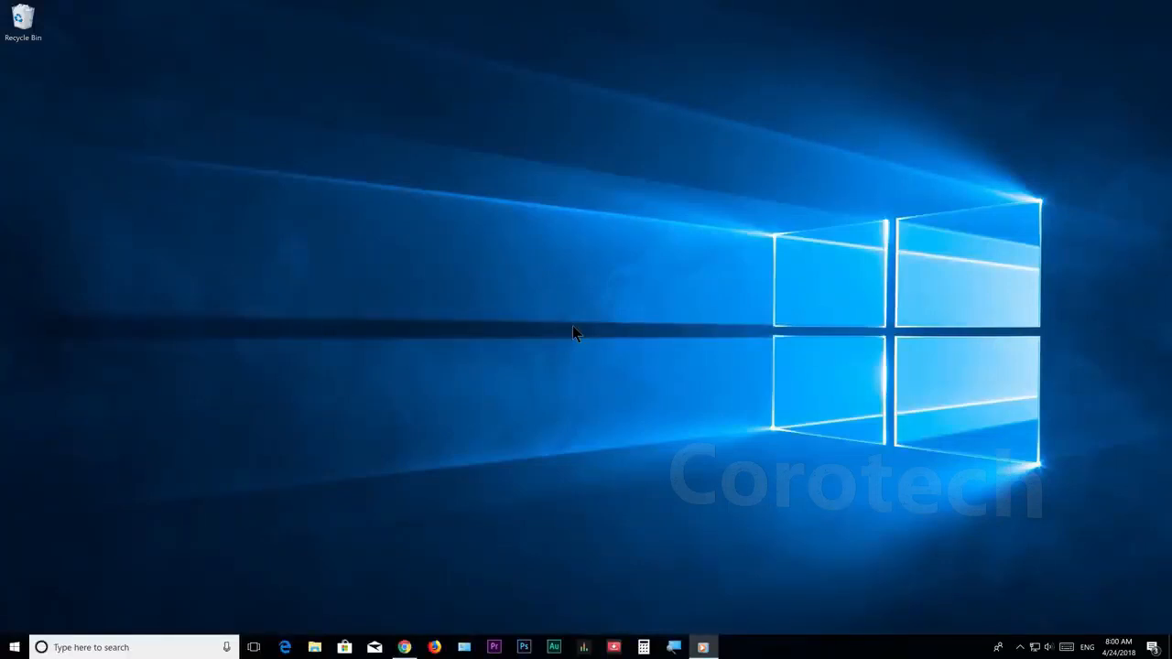
Turn off all four general privacy options in Windows Settings: advertising ID, website language list access, app launch tracking and suggested content
left_click(13, 649)
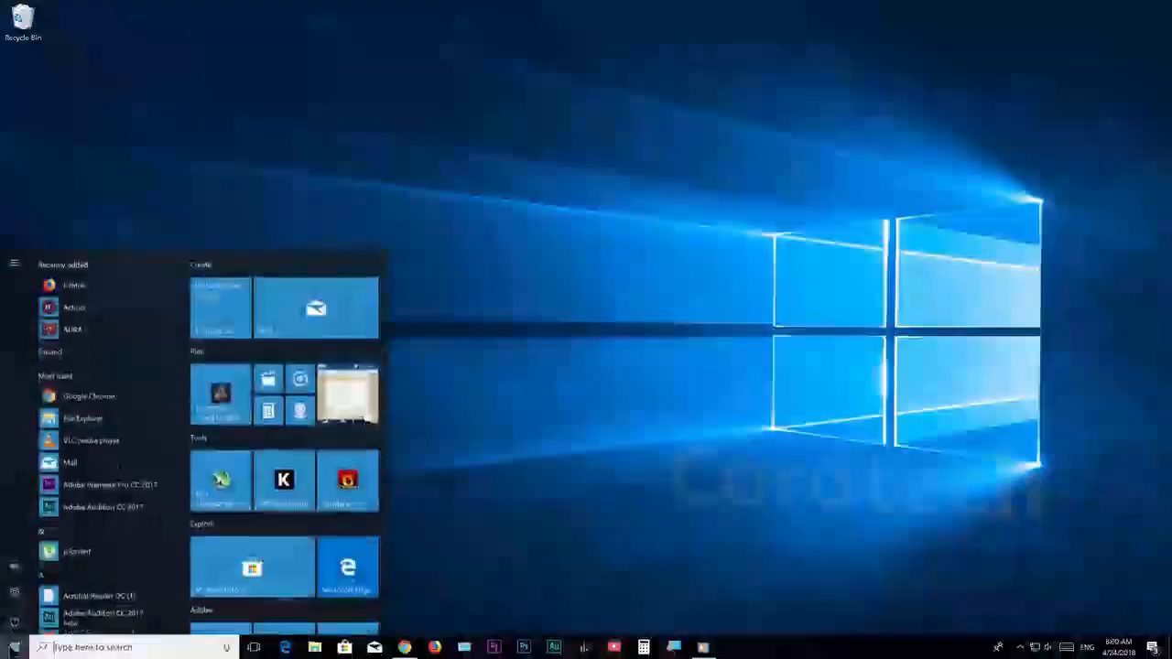
left_click(14, 590)
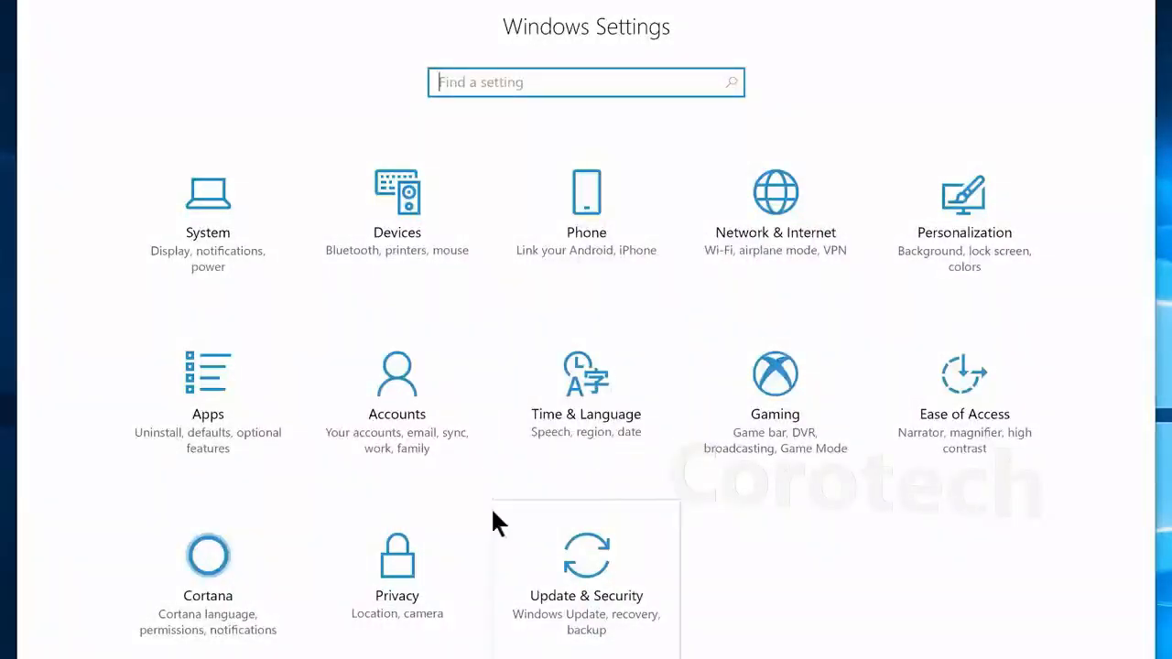
left_click(397, 633)
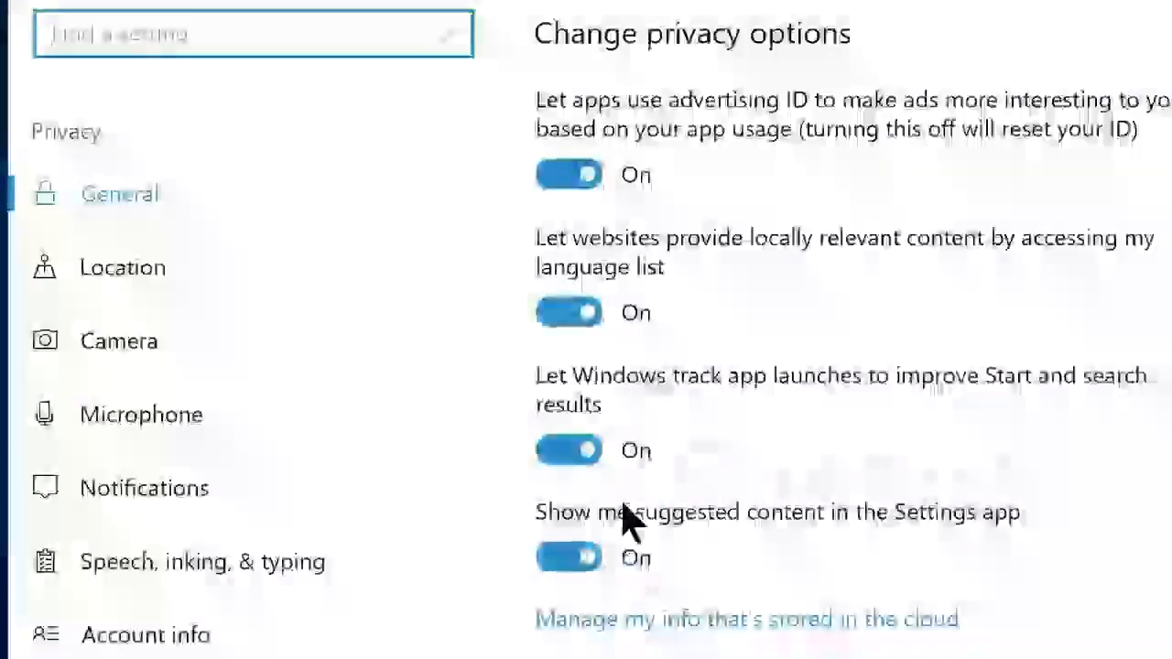
left_click(365, 171)
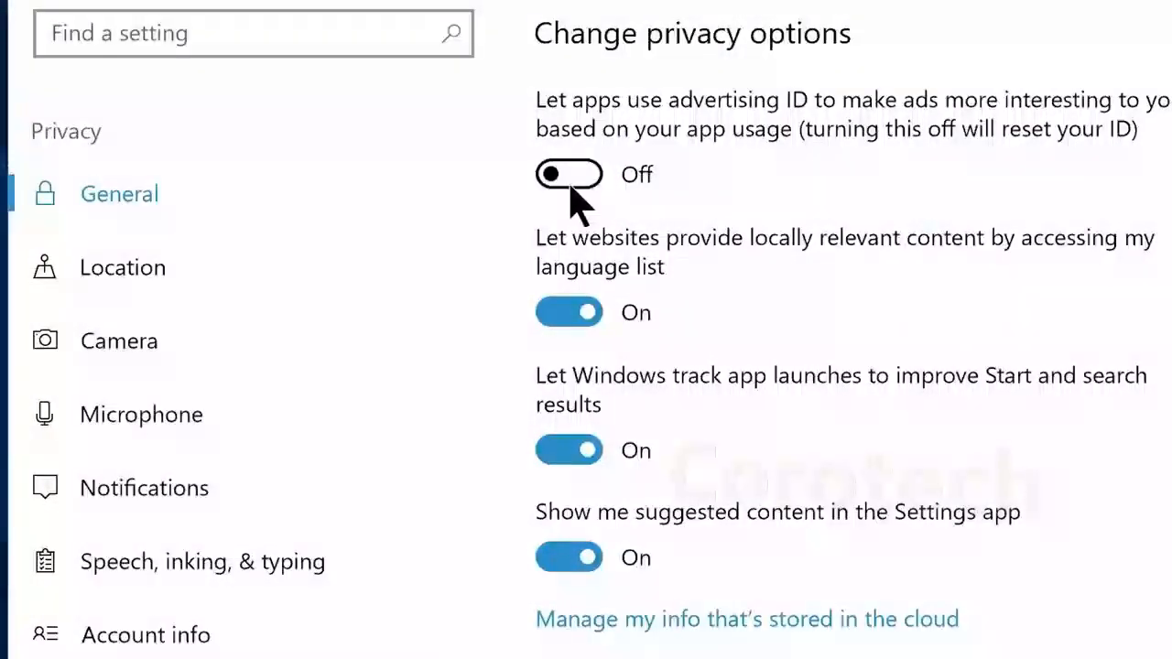
left_click(558, 313)
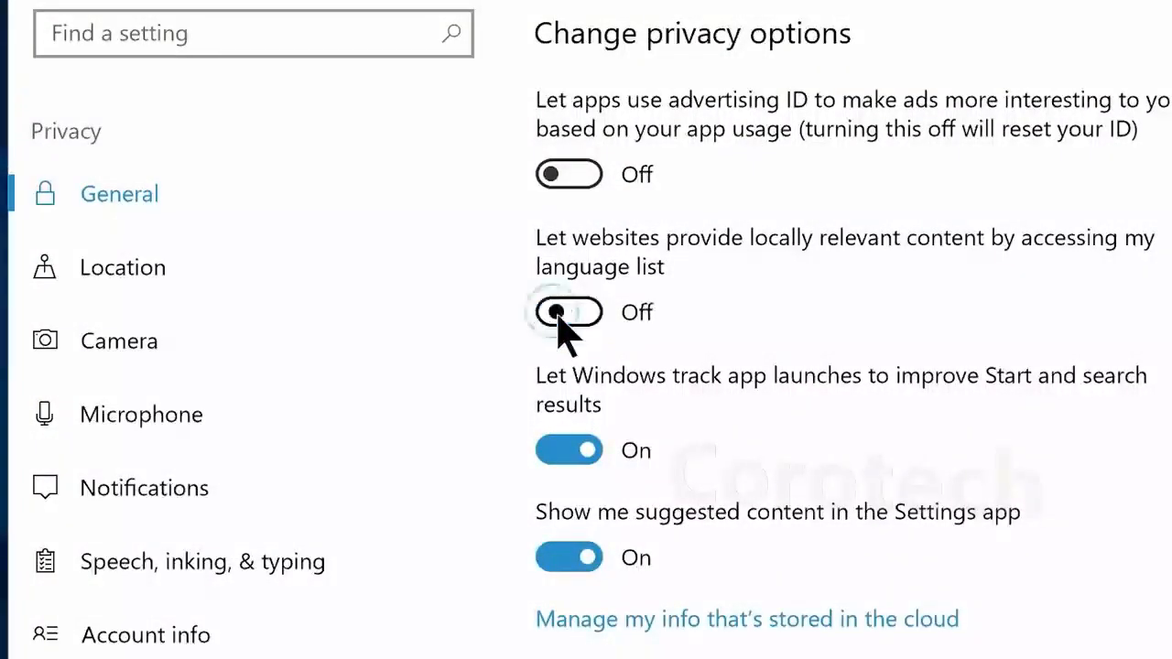
left_click(561, 452)
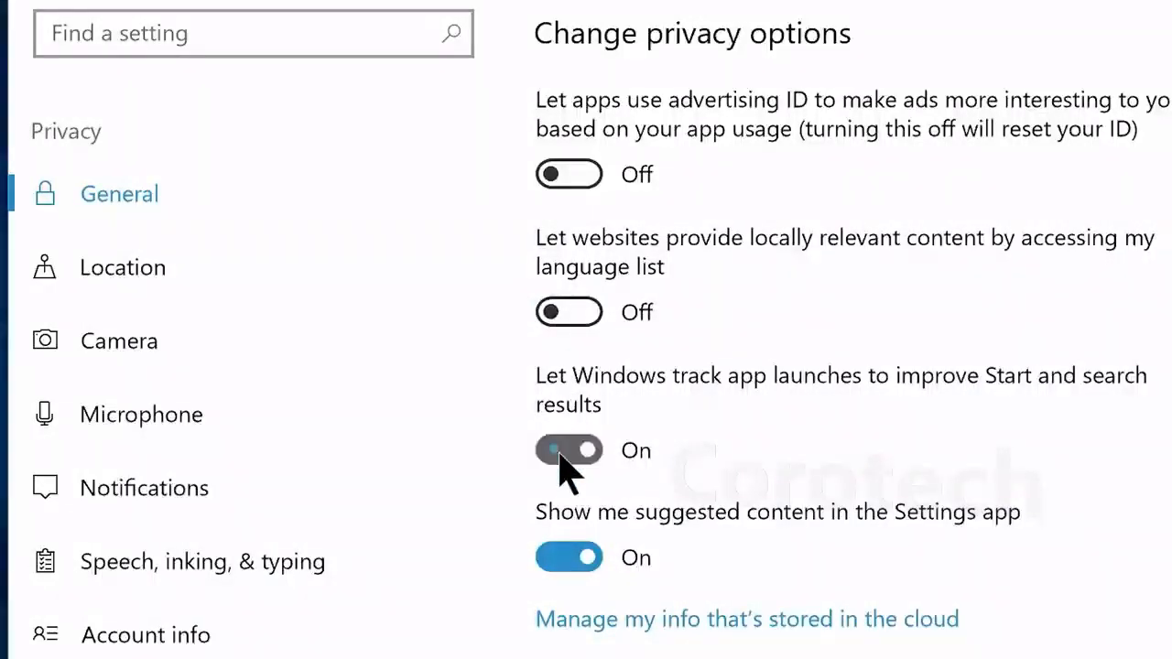
left_click(565, 575)
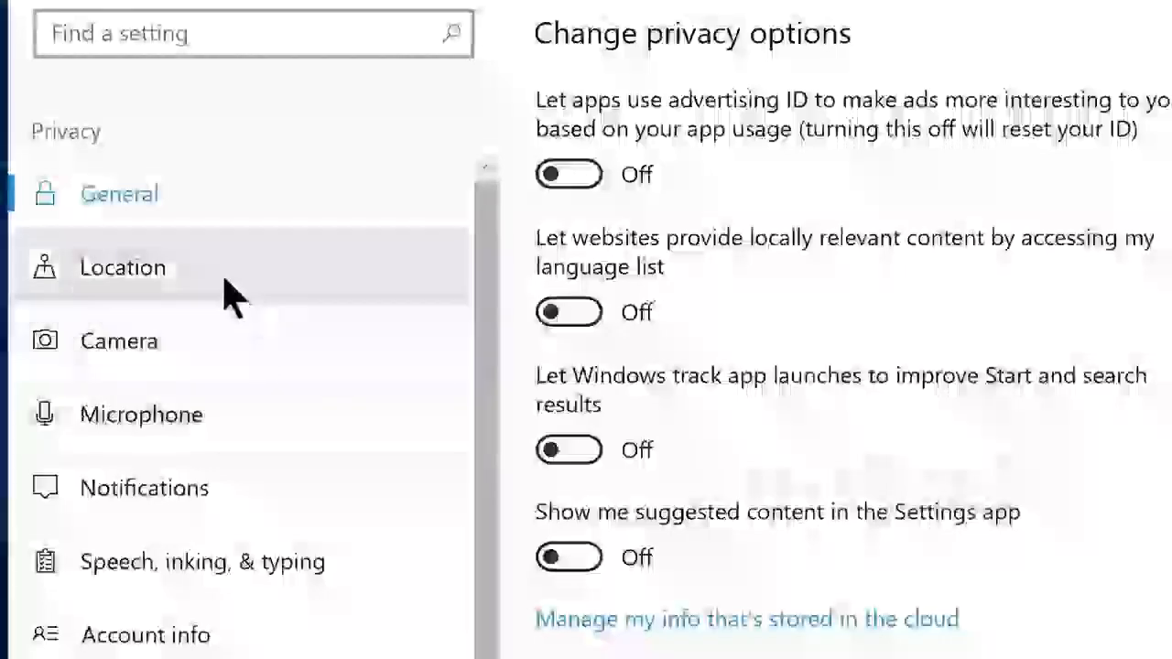
Turn off the location service and location for this device in the privacy settings
left_click(223, 290)
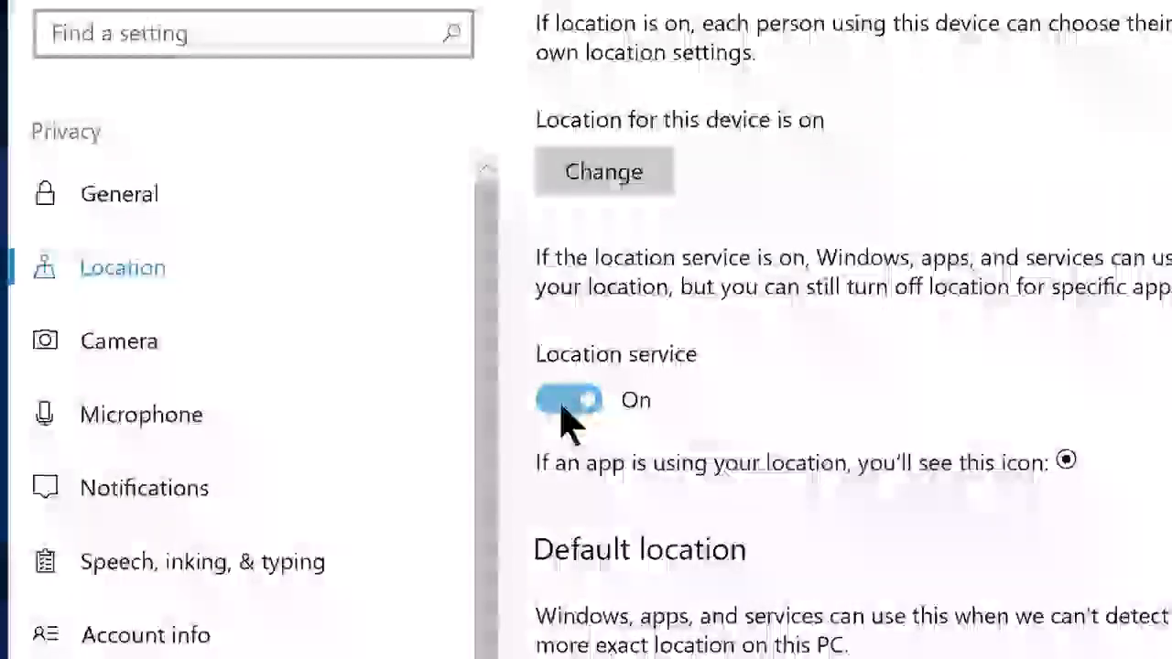
left_click(562, 408)
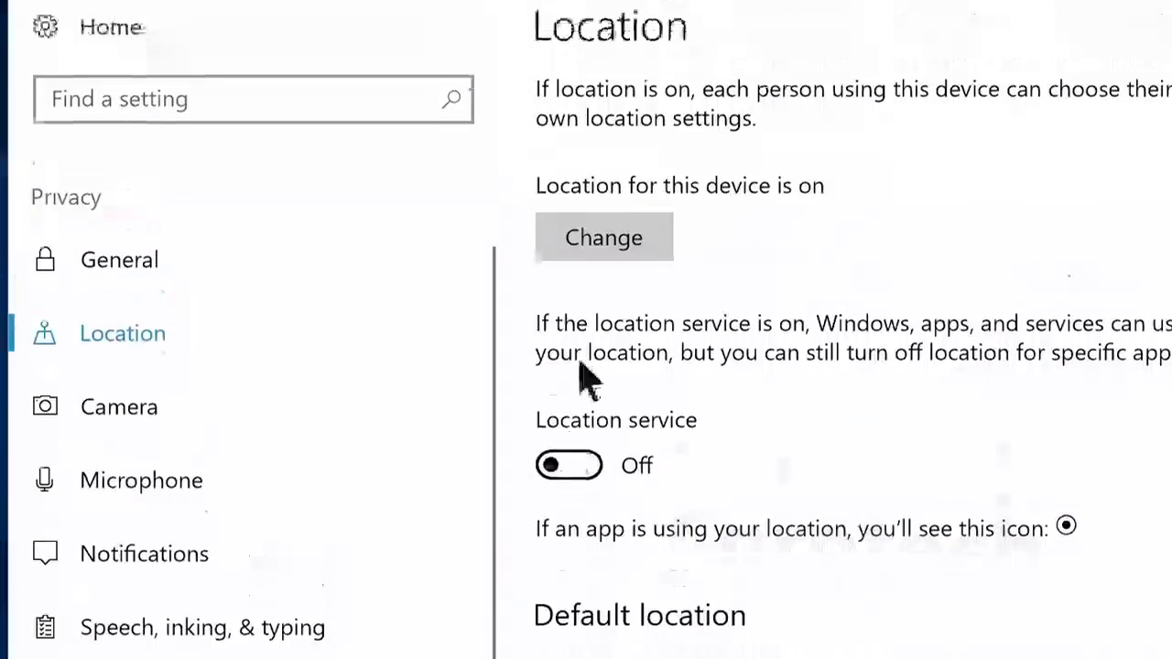
left_click(657, 174)
left_click(462, 129)
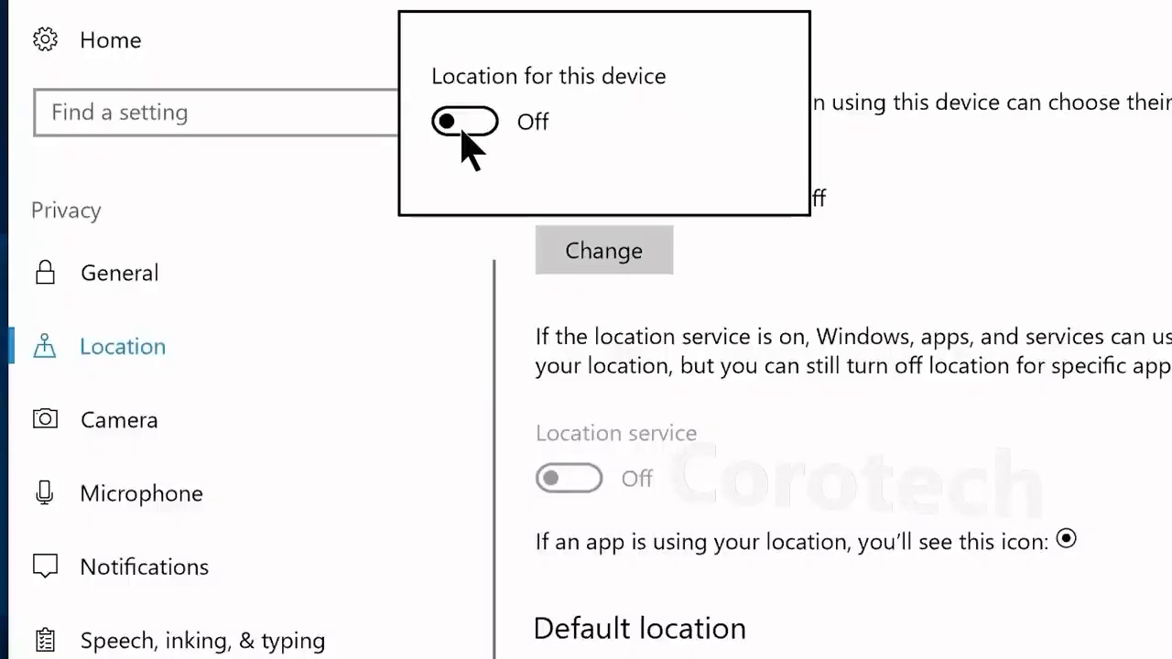
Turn off camera access for Cortana, Feedback Hub, Microsoft Edge, Microsoft Store, Mixed Reality Viewer, OneNote and Photos
left_click(124, 423)
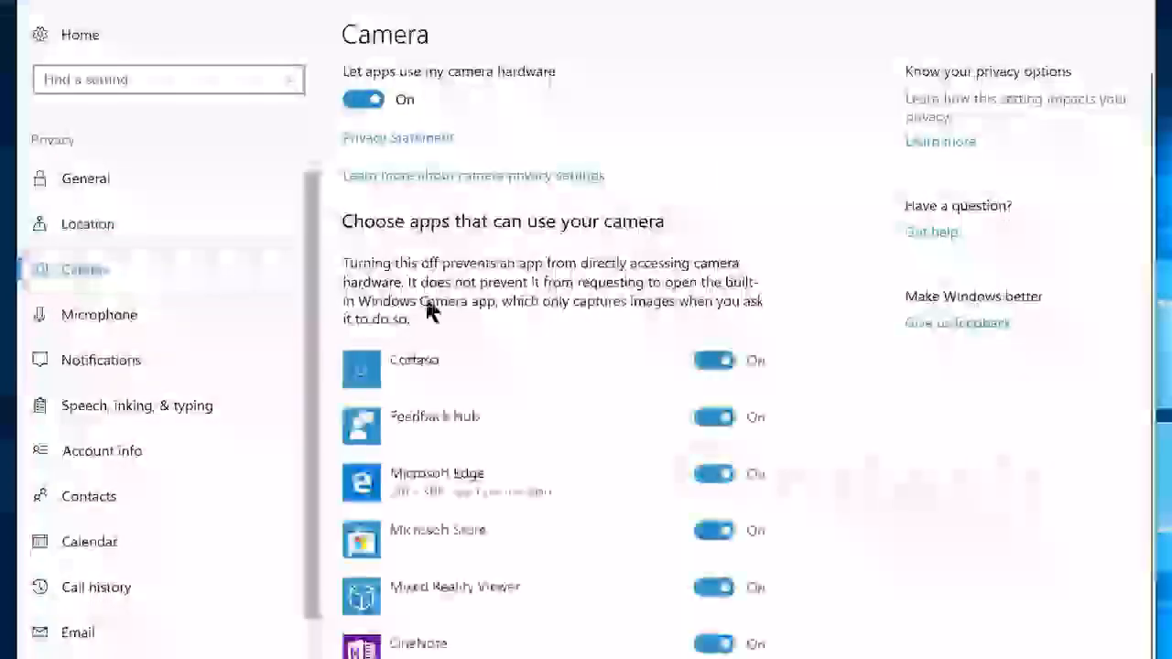
left_click(714, 359)
left_click(714, 416)
left_click(714, 474)
left_click(714, 530)
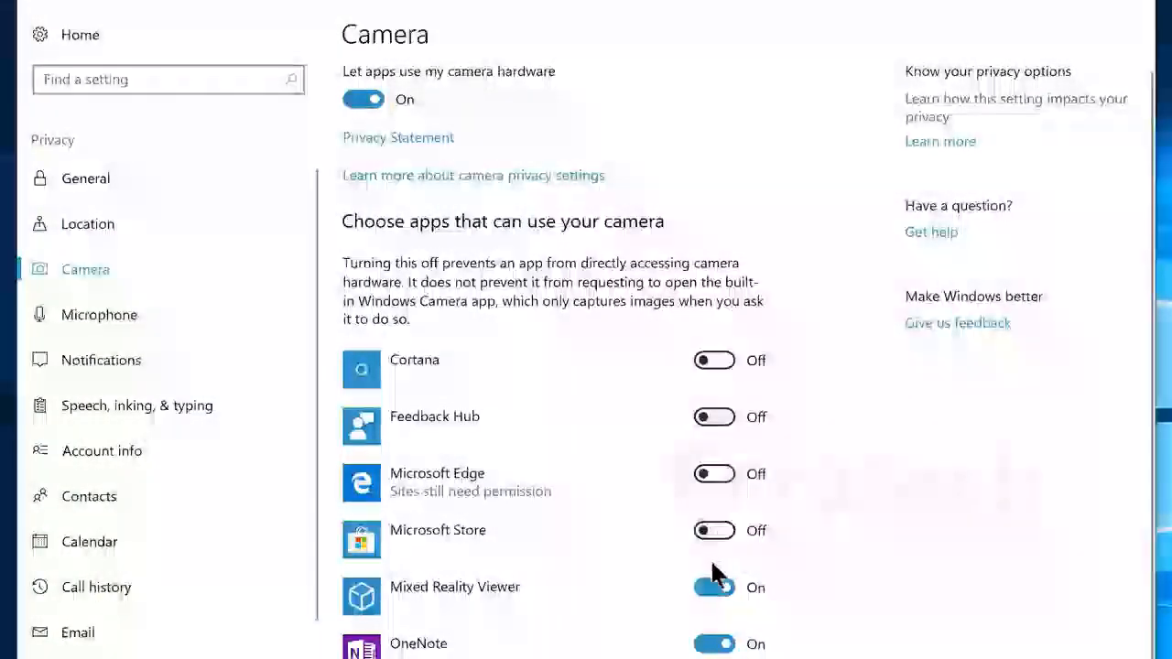
left_click(714, 587)
left_click(714, 644)
scroll(714, 644, "down", 3)
left_click(715, 572)
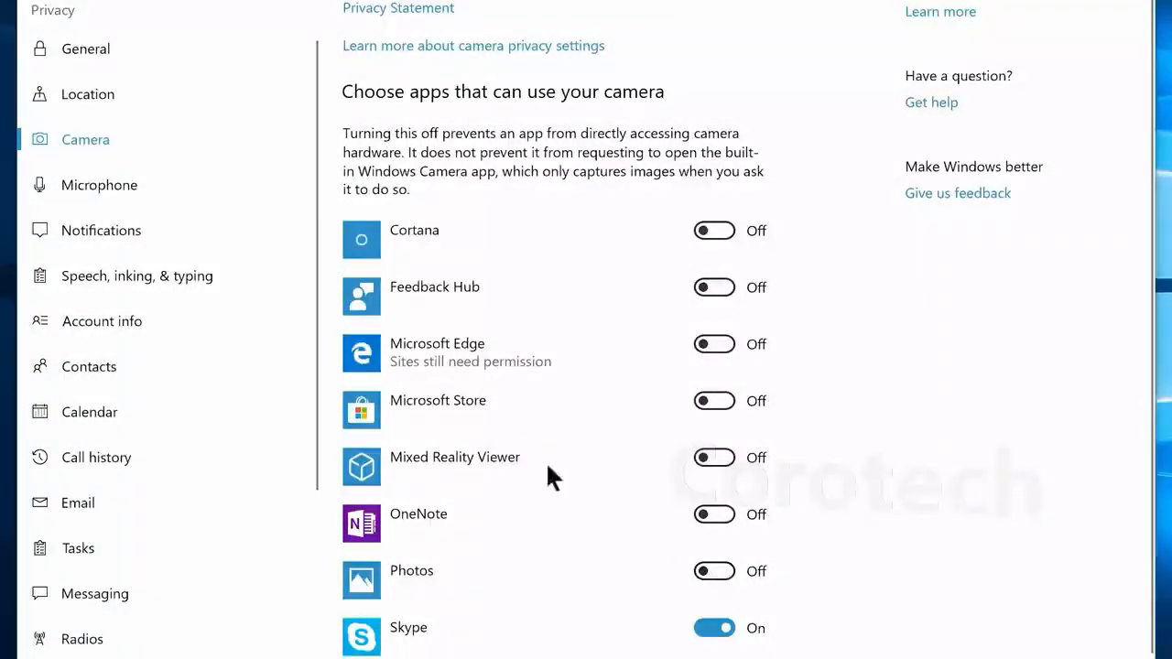
Turn off microphone access for Feedback Hub, Messaging, Microsoft account, Microsoft Edge, Microsoft Store, Mixed Reality Viewer, OneNote and Photos
left_click(106, 180)
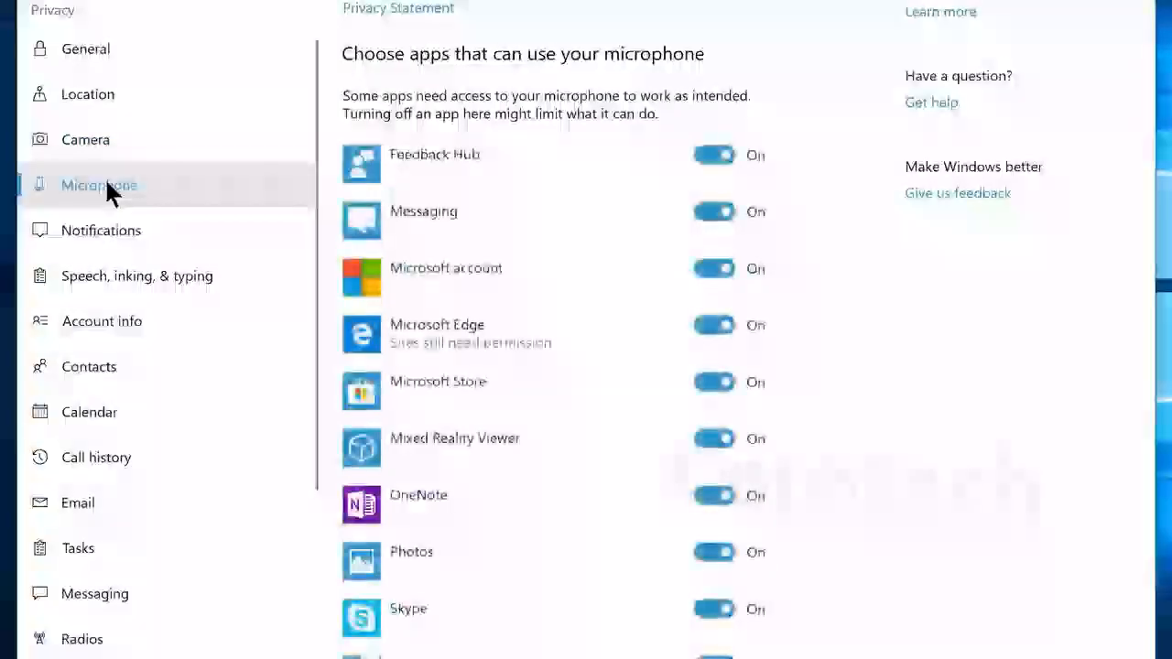
left_click(715, 155)
left_click(714, 211)
left_click(714, 268)
left_click(714, 325)
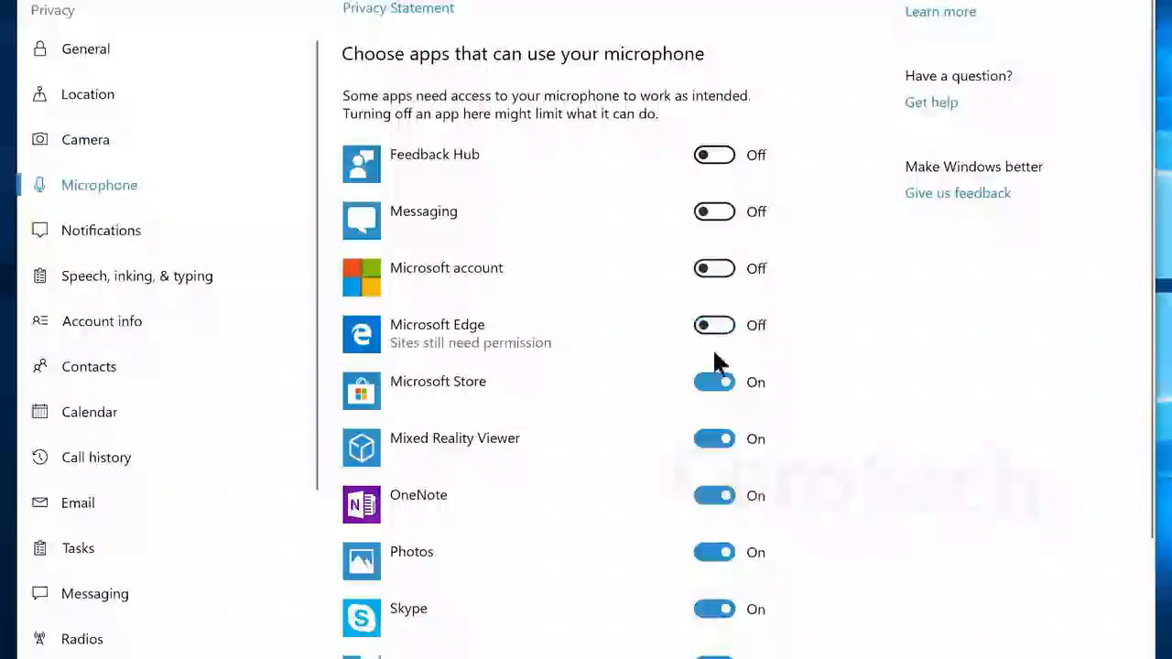
left_click(715, 381)
left_click(715, 439)
left_click(714, 496)
left_click(714, 551)
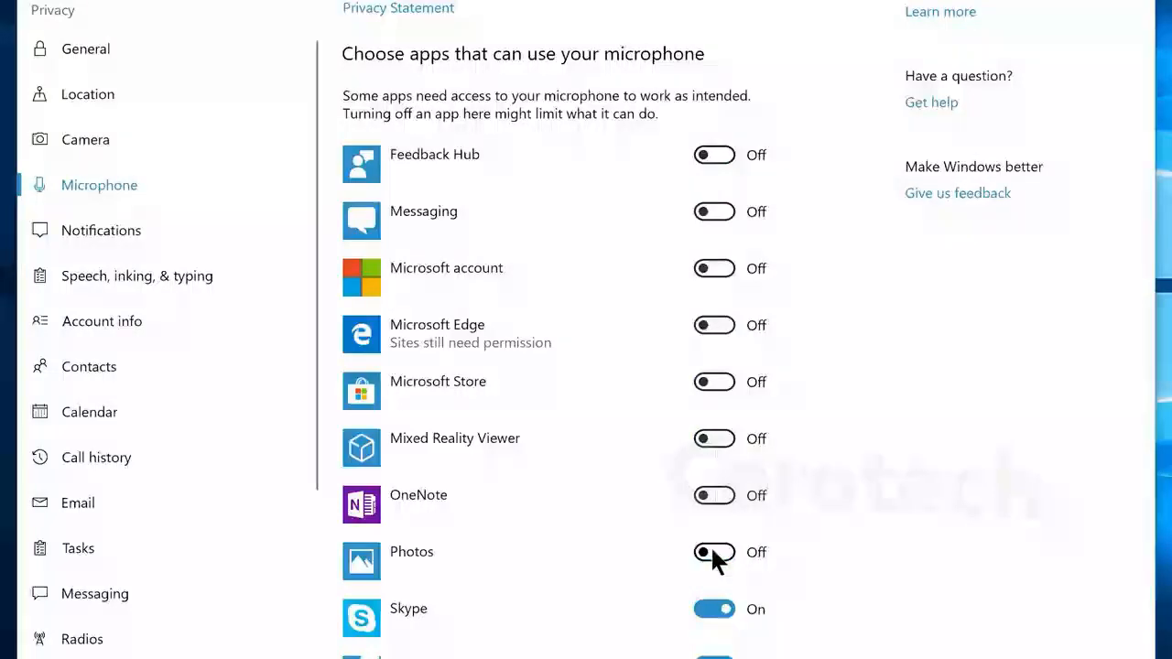
Turn off contacts access for Maps, Photos, Skype, Voice Recorder and Xbox in the privacy settings
left_click(132, 366)
left_click(715, 273)
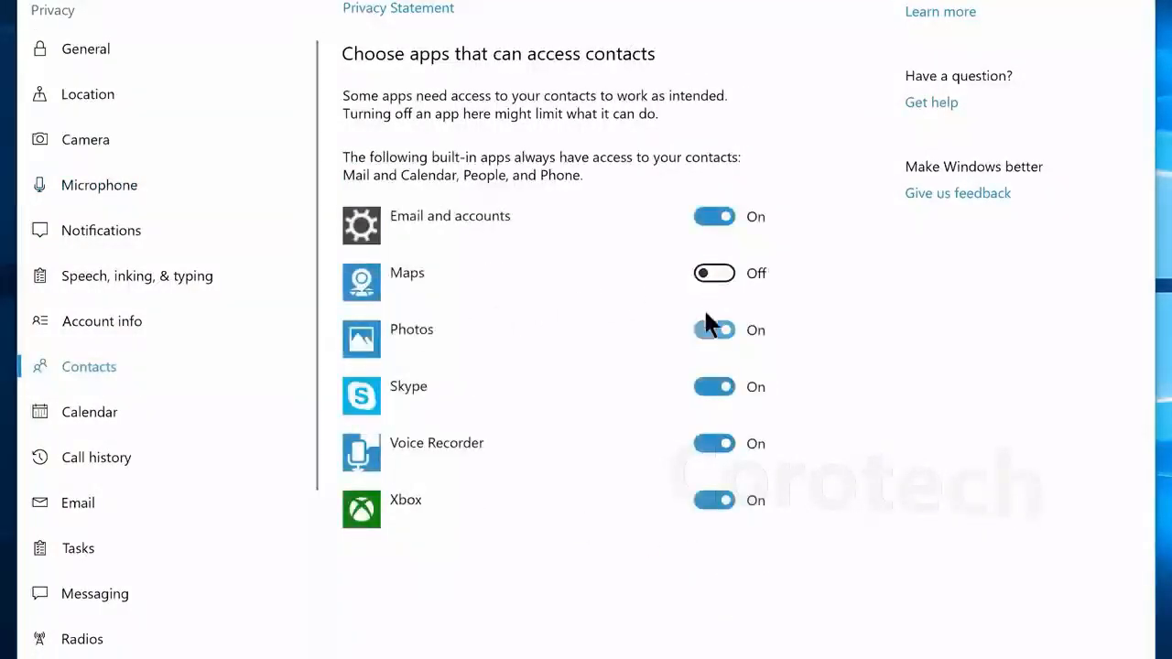
left_click(714, 329)
left_click(713, 386)
left_click(713, 443)
left_click(710, 501)
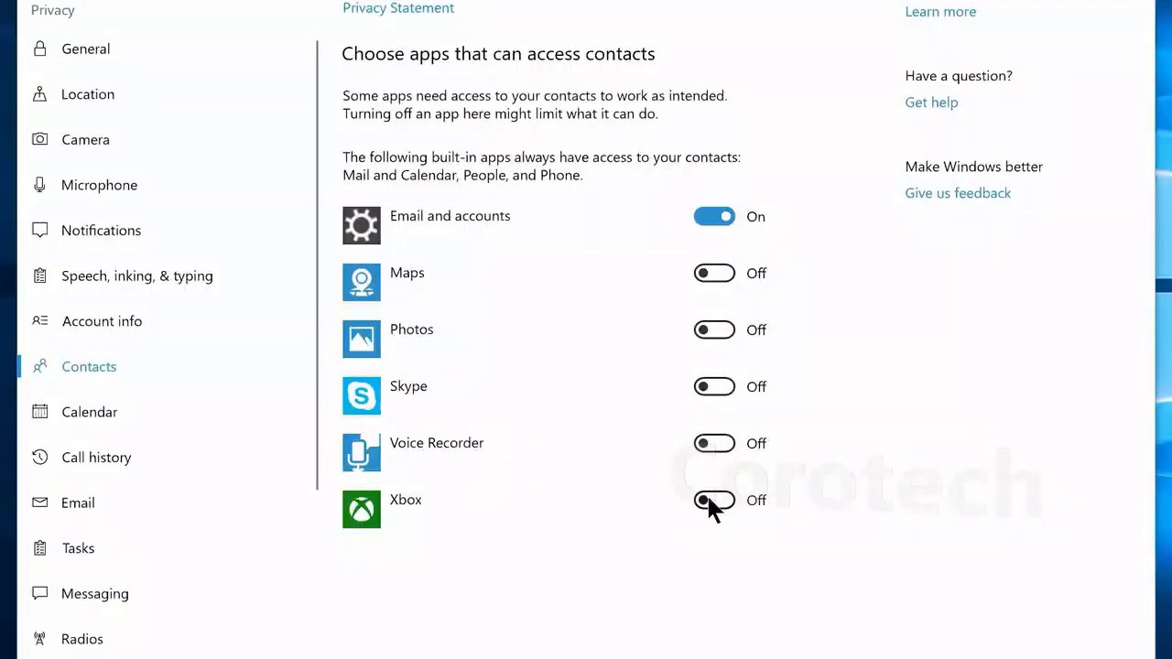
Turn off app access to the calendar and to the call history in the privacy settings
scroll(549, 522, "up", 2)
left_click(131, 541)
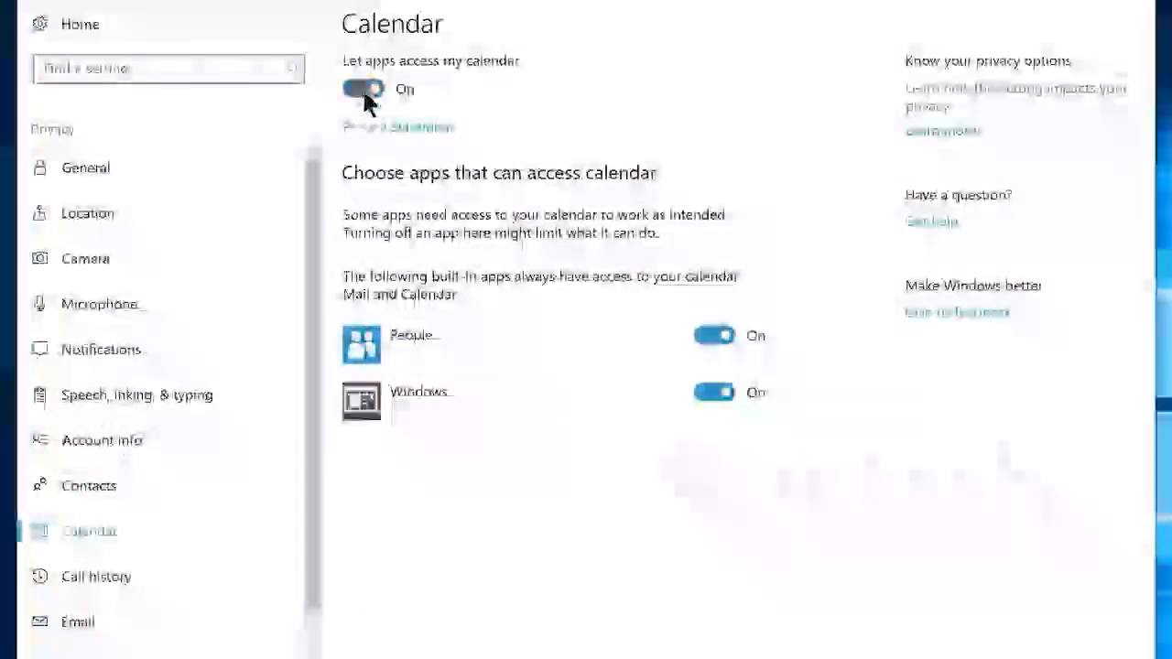
left_click(363, 89)
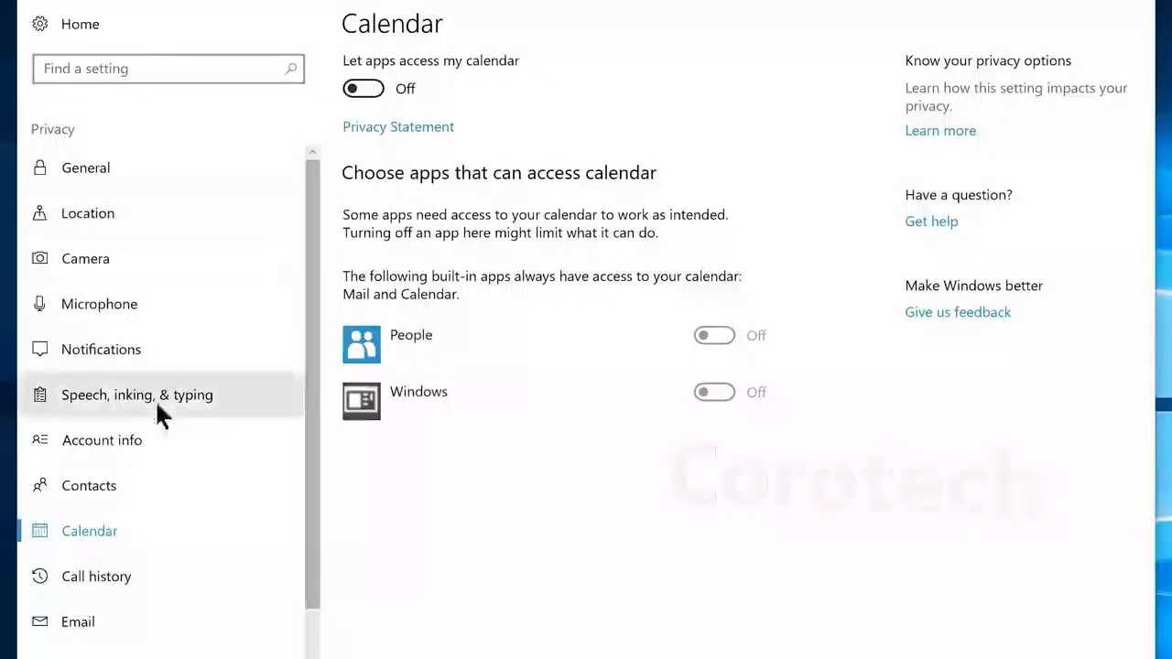
left_click(91, 577)
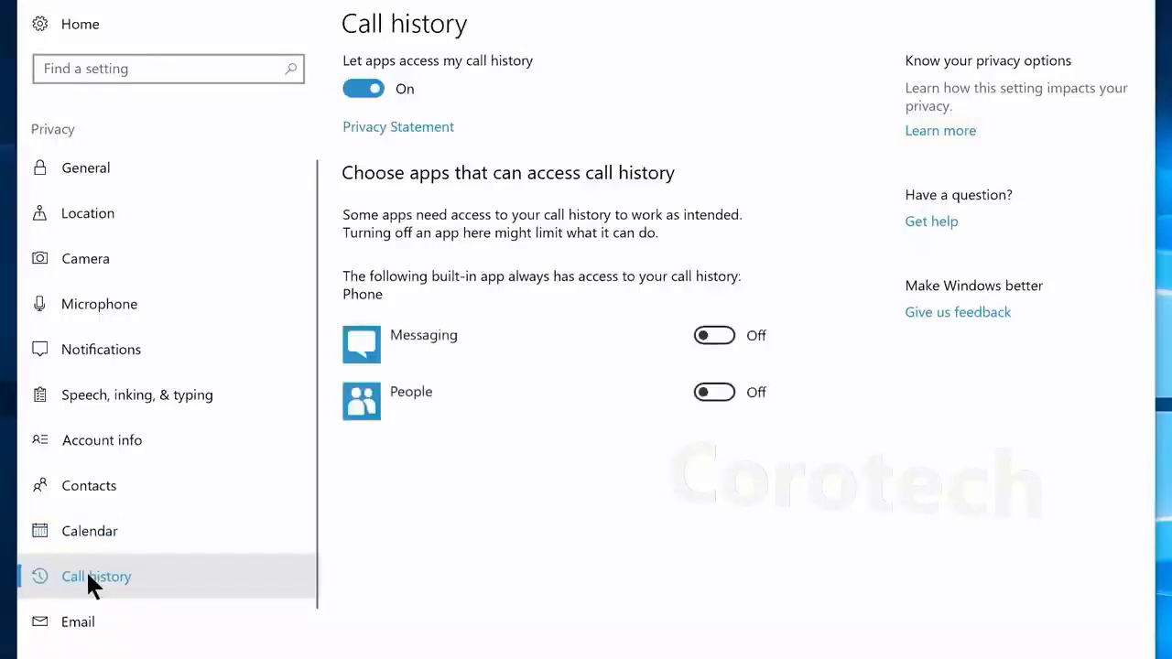
left_click(357, 91)
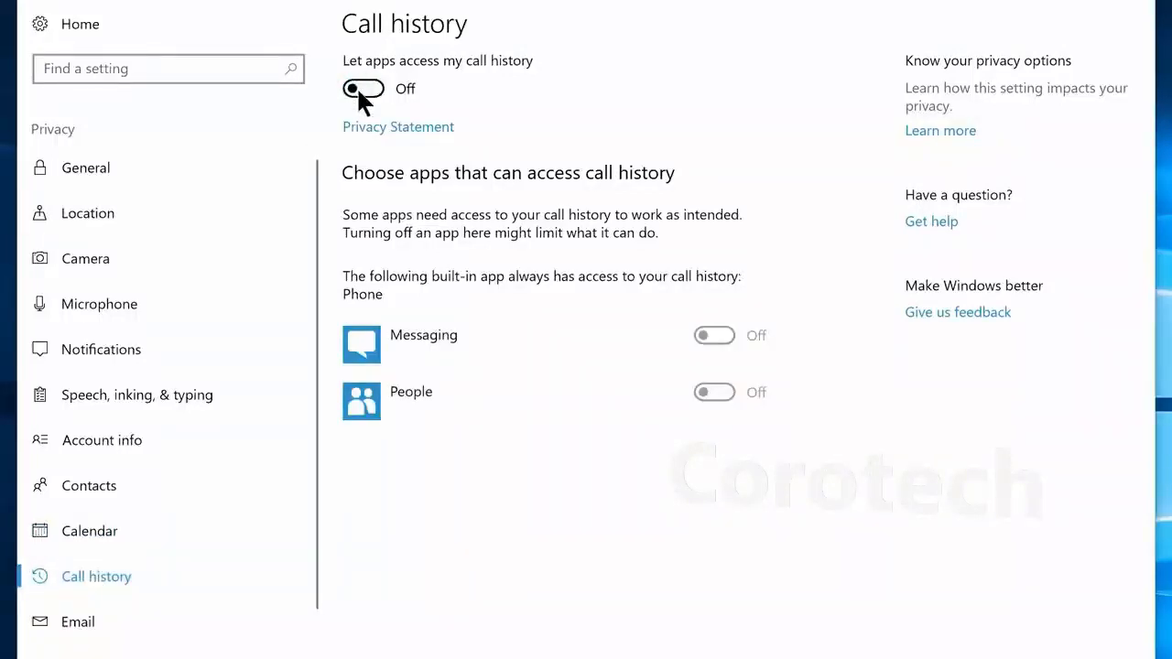
Turn off app permission to access and send email, and stop apps from controlling radios
left_click(110, 622)
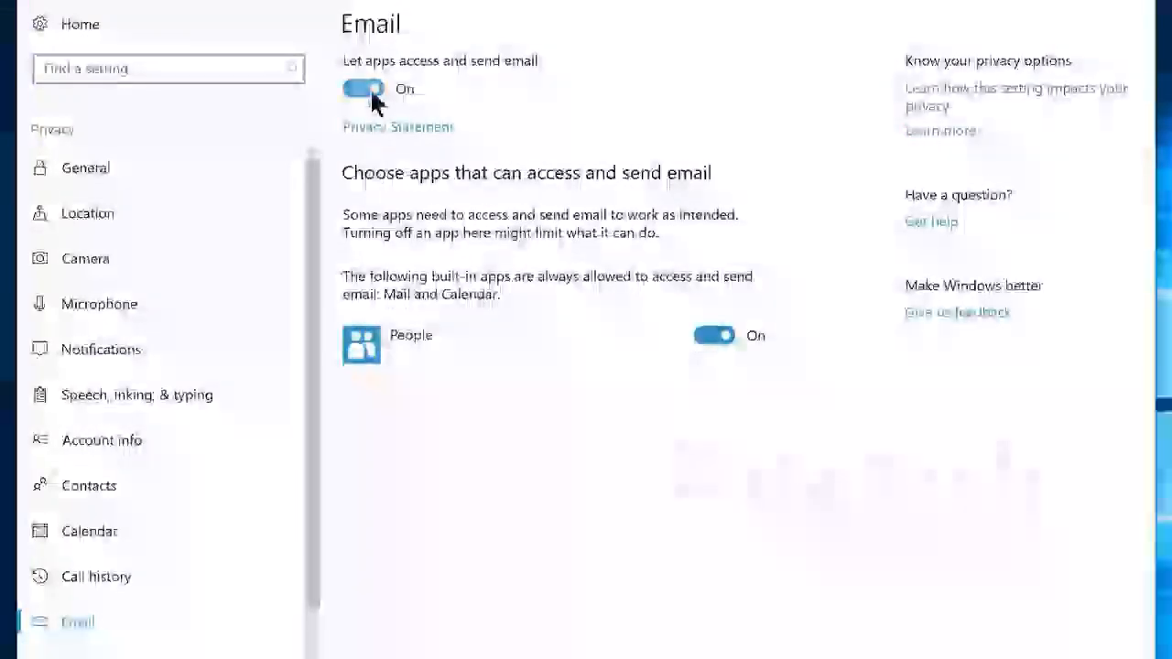
left_click(371, 91)
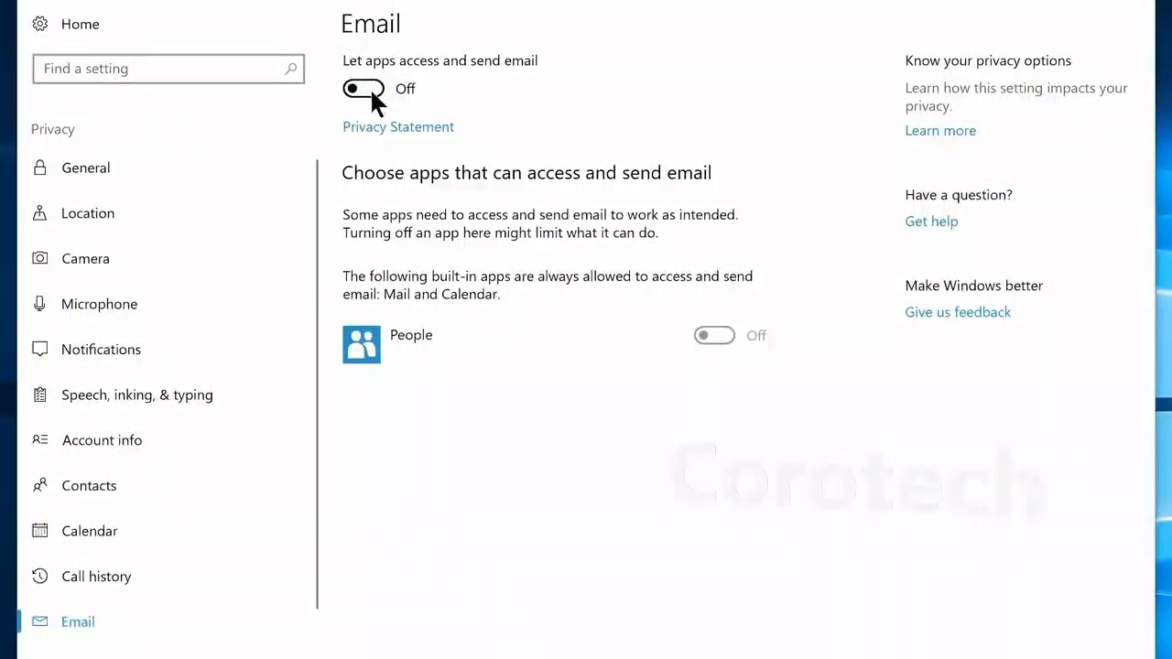
scroll(123, 531, "down", 3)
left_click(107, 613)
scroll(338, 188, "up", 1)
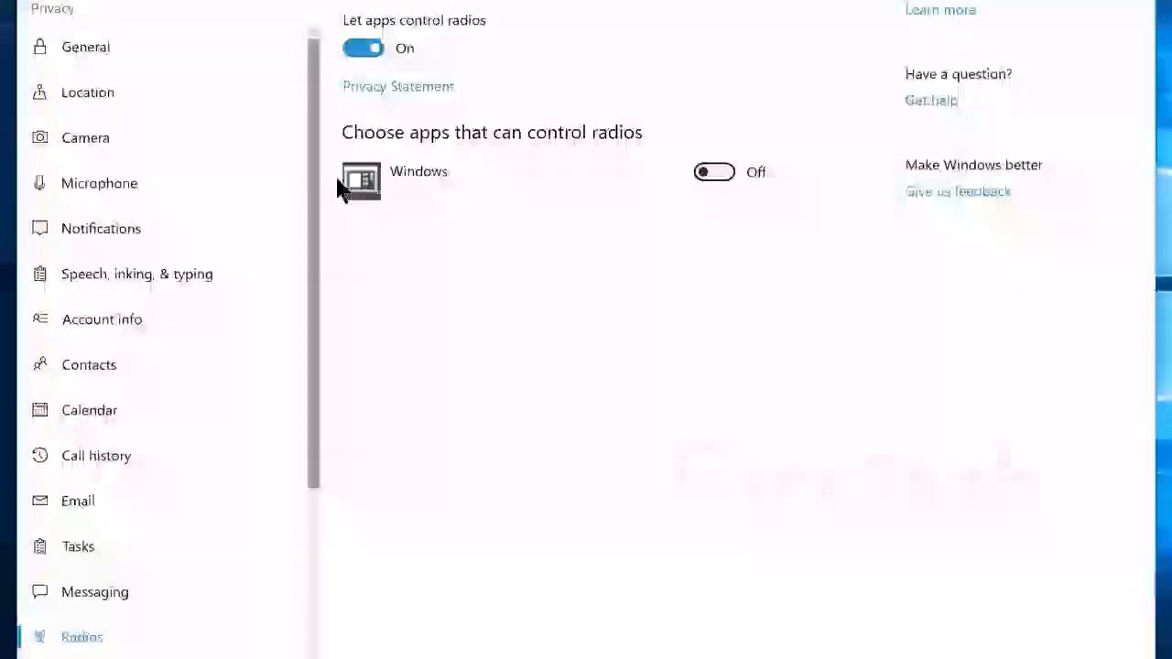
left_click(372, 50)
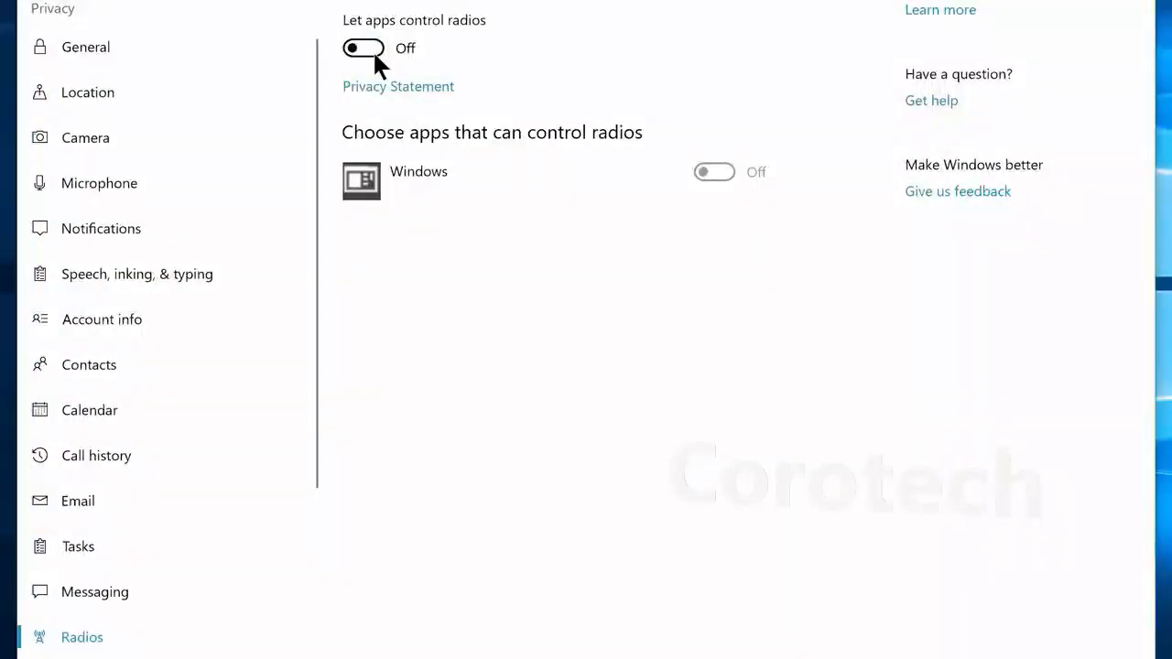
Set the diagnostic data sent to Microsoft to Basic in the feedback and diagnostics settings
scroll(118, 466, "down", 3)
left_click(117, 450)
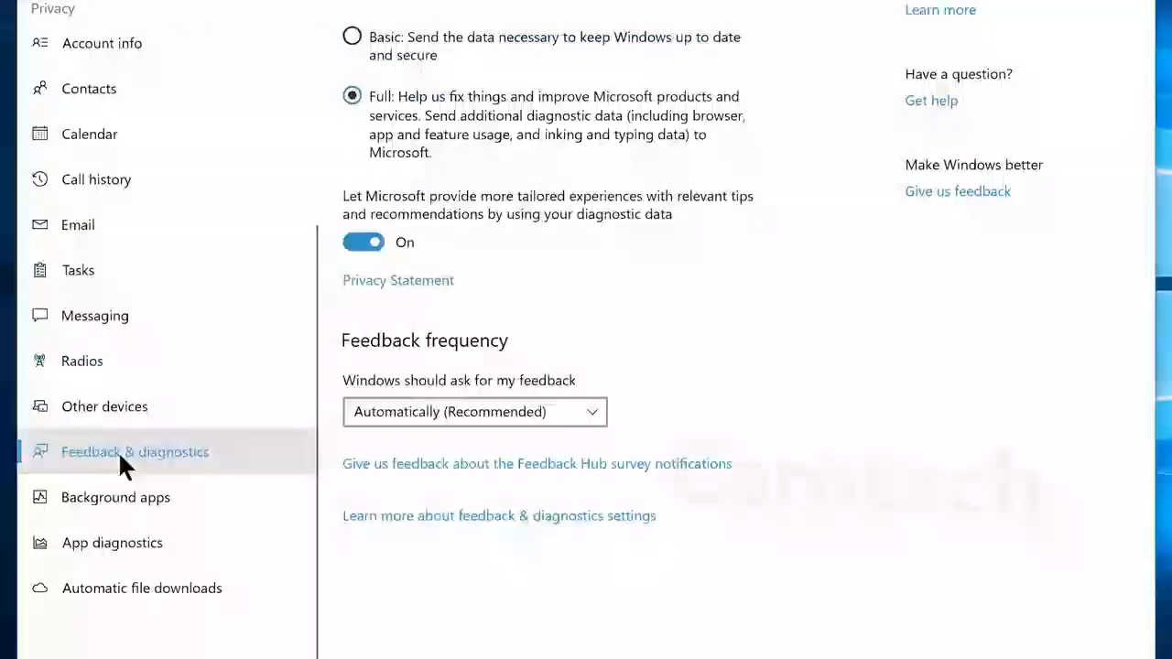
left_click(349, 35)
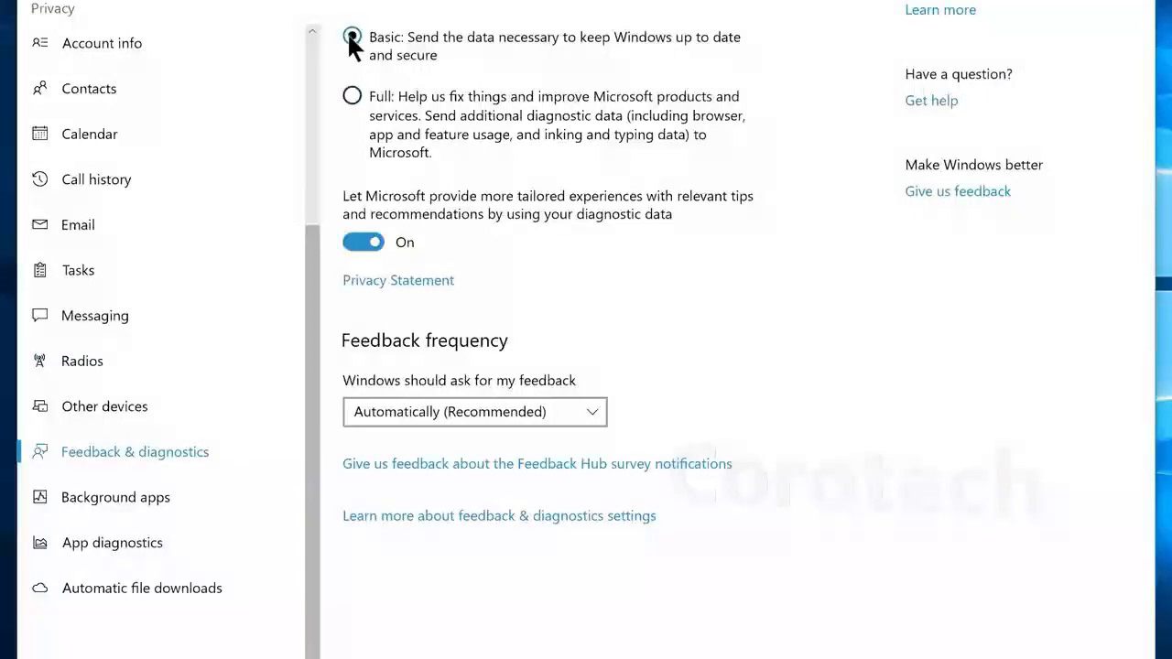
Stop Calculator, Camera, Connect, Feedback Hub, Get Help and Groove Music from running in the background
left_click(94, 499)
left_click(715, 291)
left_click(714, 348)
left_click(714, 405)
left_click(714, 462)
left_click(714, 518)
left_click(709, 575)
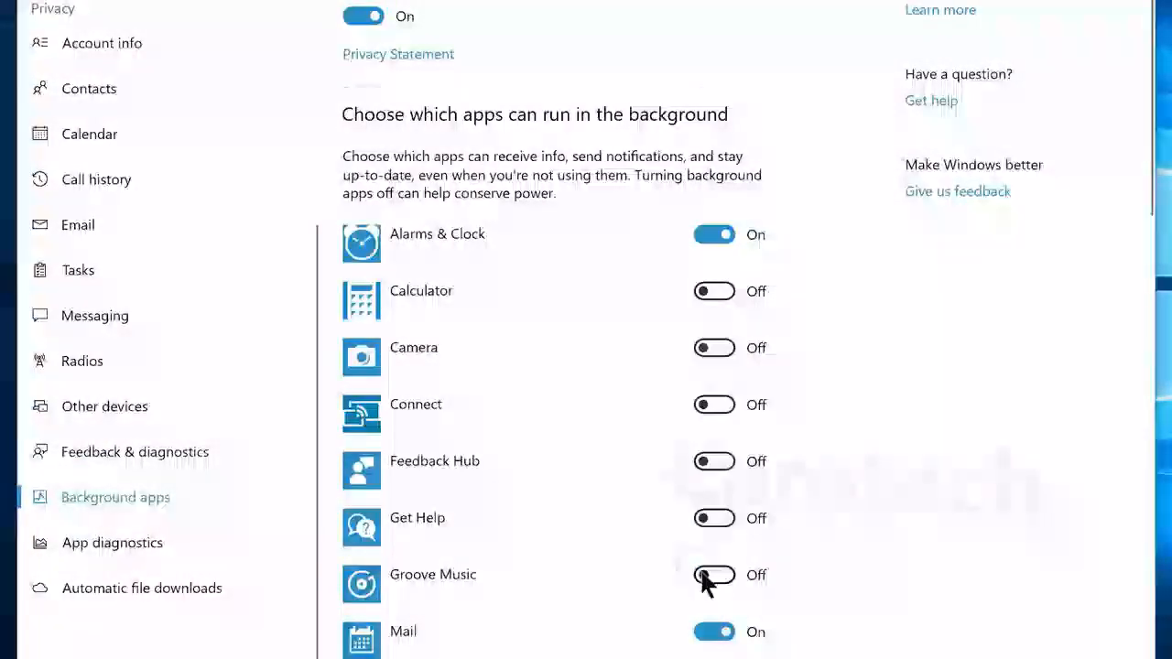
Turn off background running for the apps down to Paint 3D, including Mixed Reality Viewer, Mobile Plans, Movies & TV, My Office and OneNote
scroll(709, 458, "down", 3)
left_click(711, 346)
left_click(710, 400)
left_click(711, 457)
left_click(711, 516)
left_click(711, 570)
left_click(707, 628)
scroll(707, 550, "down", 5)
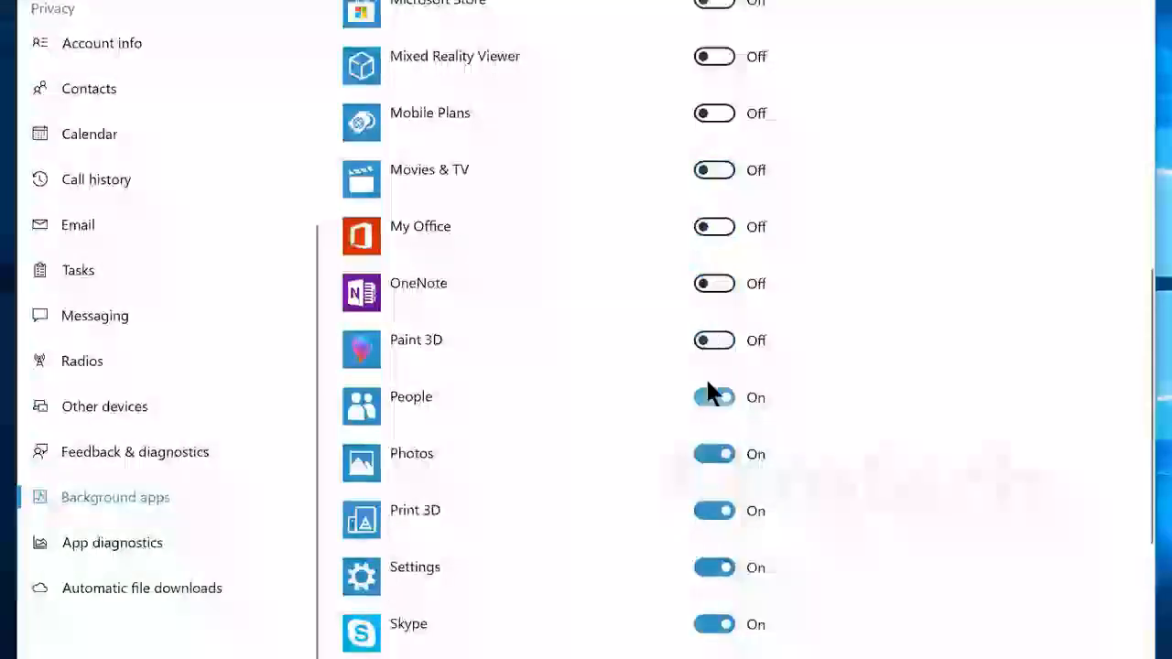
Turn off background running for People, Photos, Print 3D, Skype, Sticky Notes, Tips, Voice Recorder and Weather, skipping Settings
left_click(709, 397)
left_click(709, 454)
left_click(710, 510)
scroll(710, 515, "down", 4)
left_click(709, 280)
left_click(708, 336)
left_click(707, 393)
left_click(707, 450)
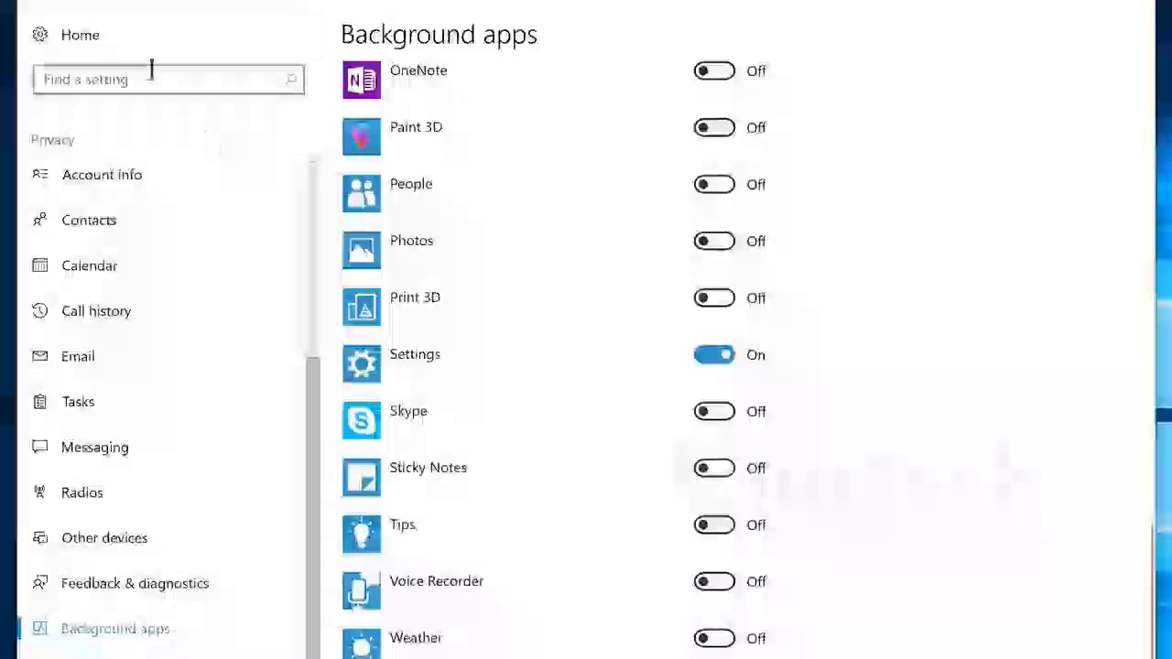
In the system notification settings, turn off lock screen notifications, lock screen reminders and VoIP calls, and hiding notifications while duplicating the screen
left_click(101, 36)
left_click(205, 196)
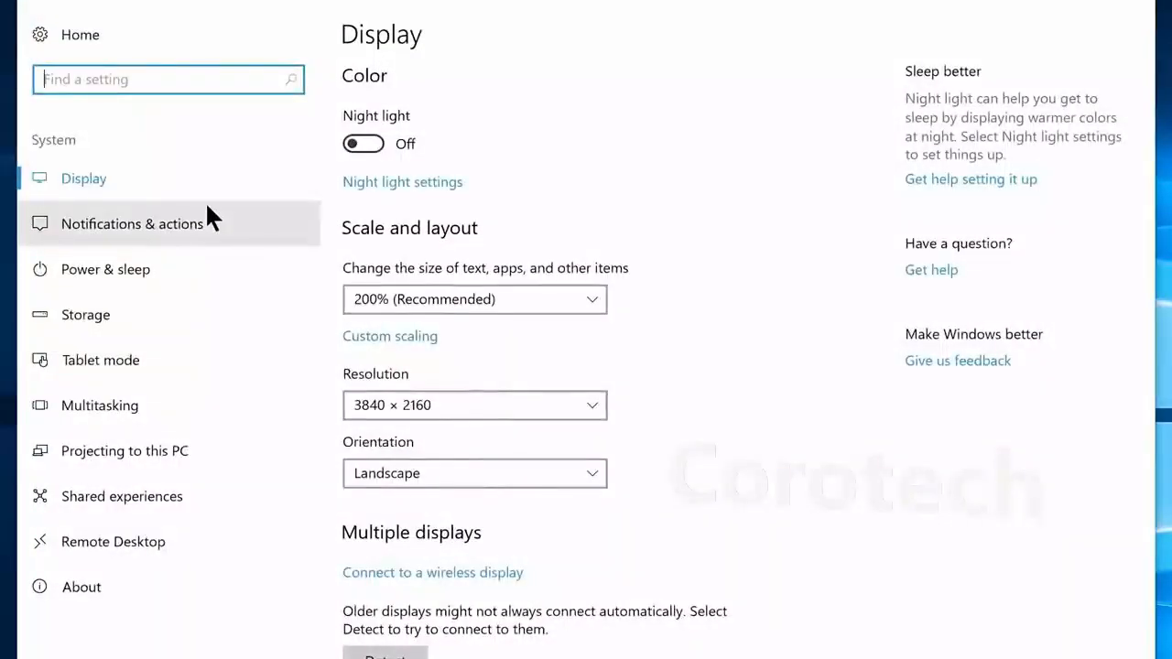
left_click(208, 219)
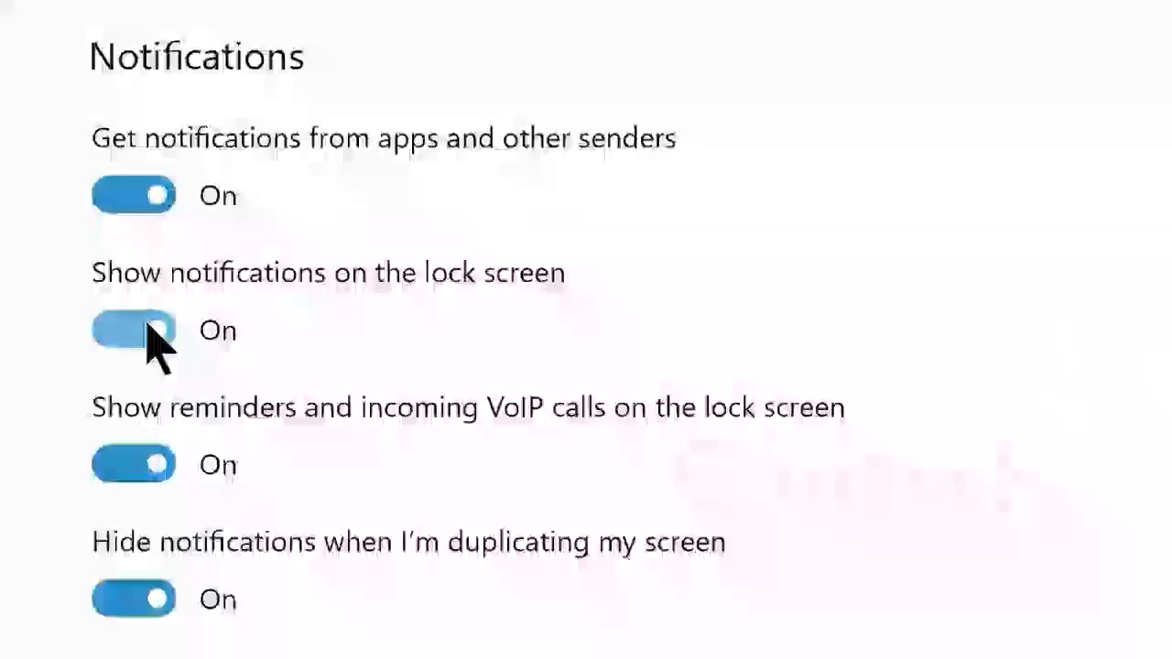
left_click(147, 330)
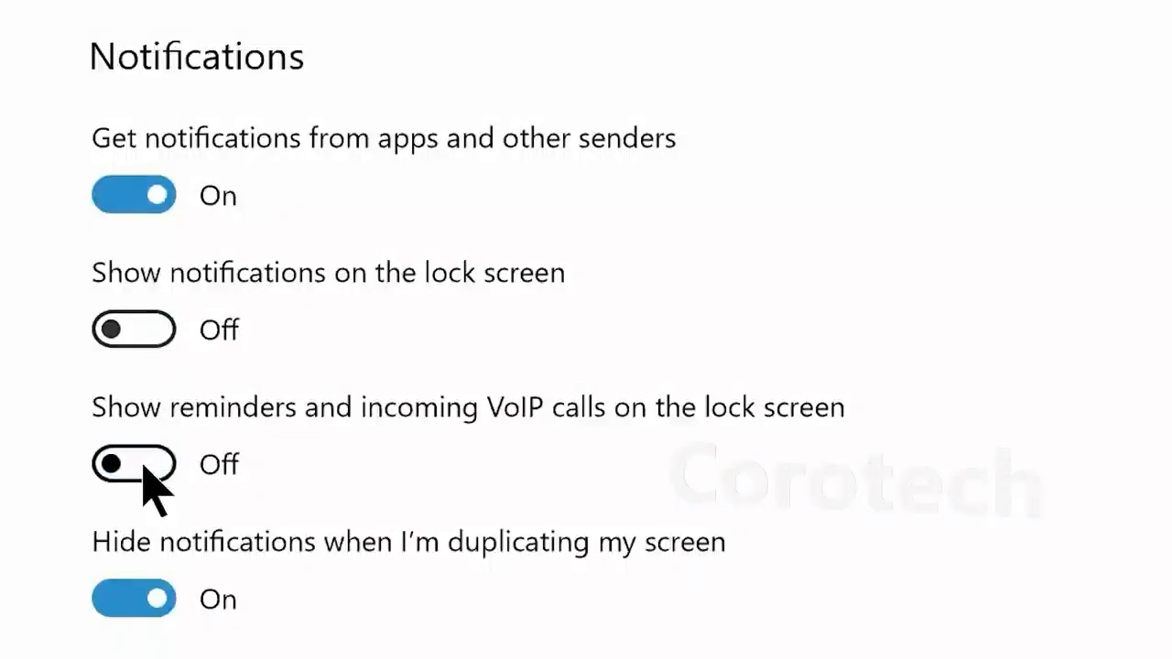
left_click(144, 606)
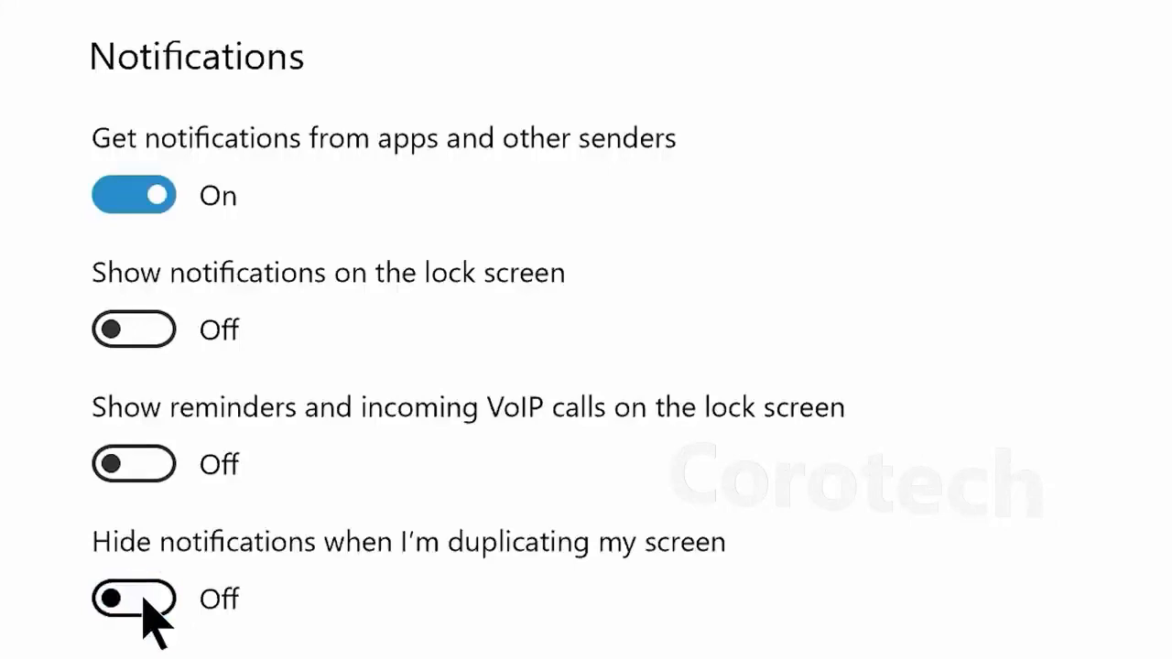
Turn off notifications from Settings, Security and Maintenance, OneDrive, Java Update Checker, Cortana and AutoPlay
scroll(372, 620, "down", 5)
left_click(701, 539)
left_click(702, 464)
left_click(702, 387)
left_click(704, 236)
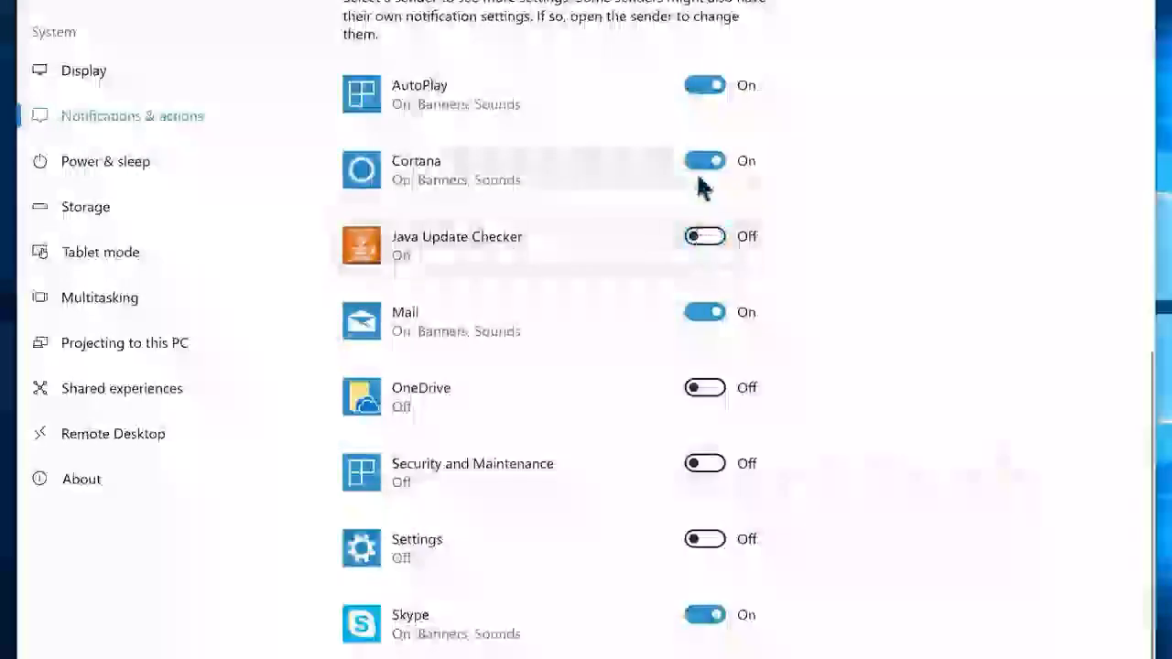
left_click(703, 162)
left_click(702, 85)
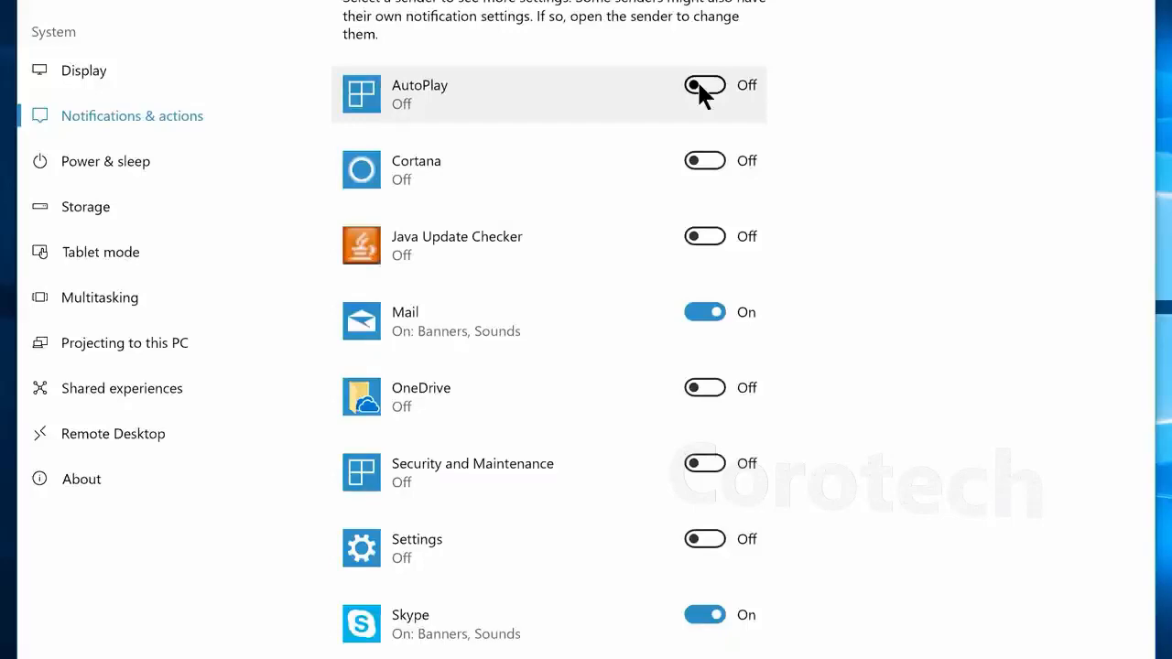
In the gaming settings, turn off Game bar recording and disable showing Game bar in verified full screen games
left_click(143, 48)
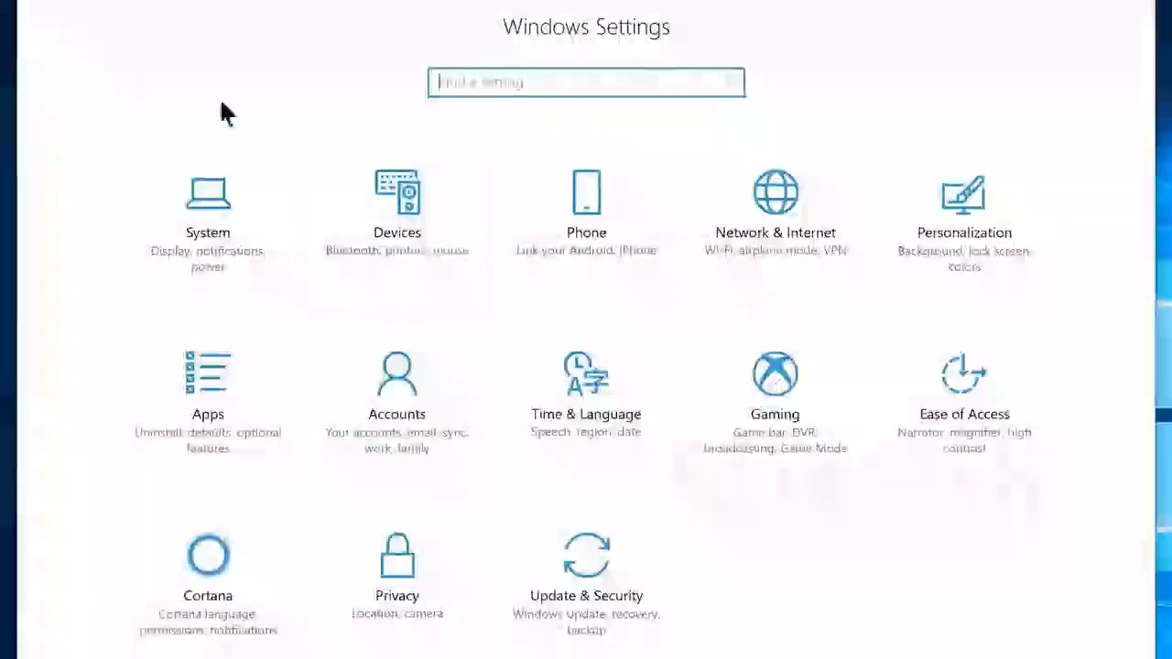
left_click(783, 424)
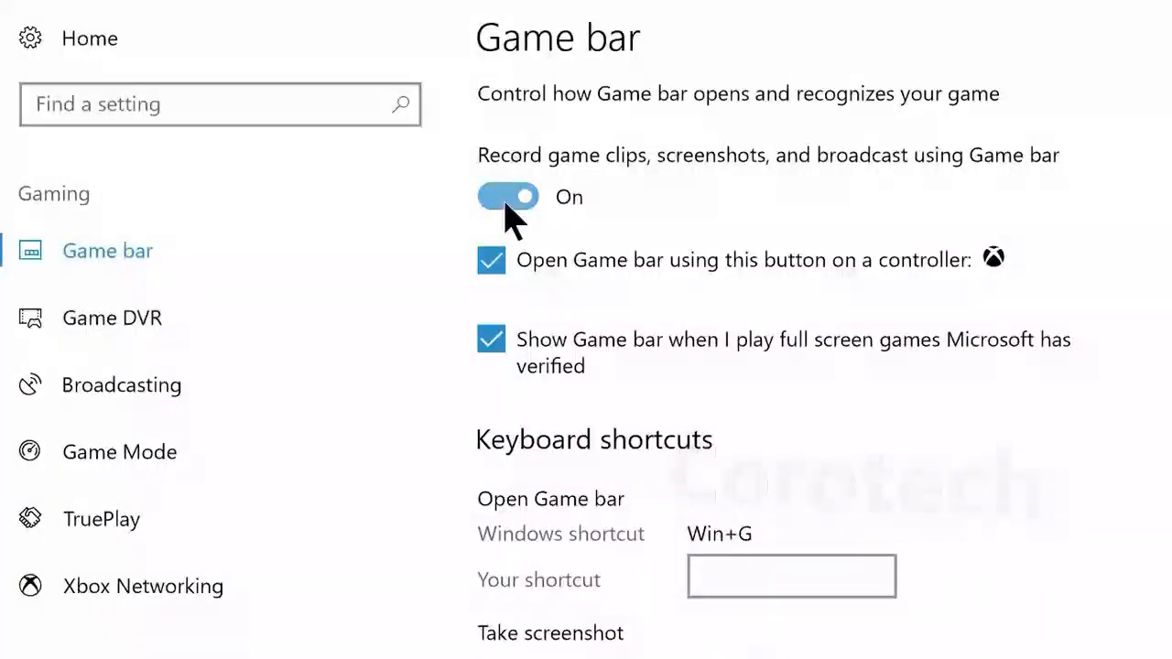
left_click(508, 203)
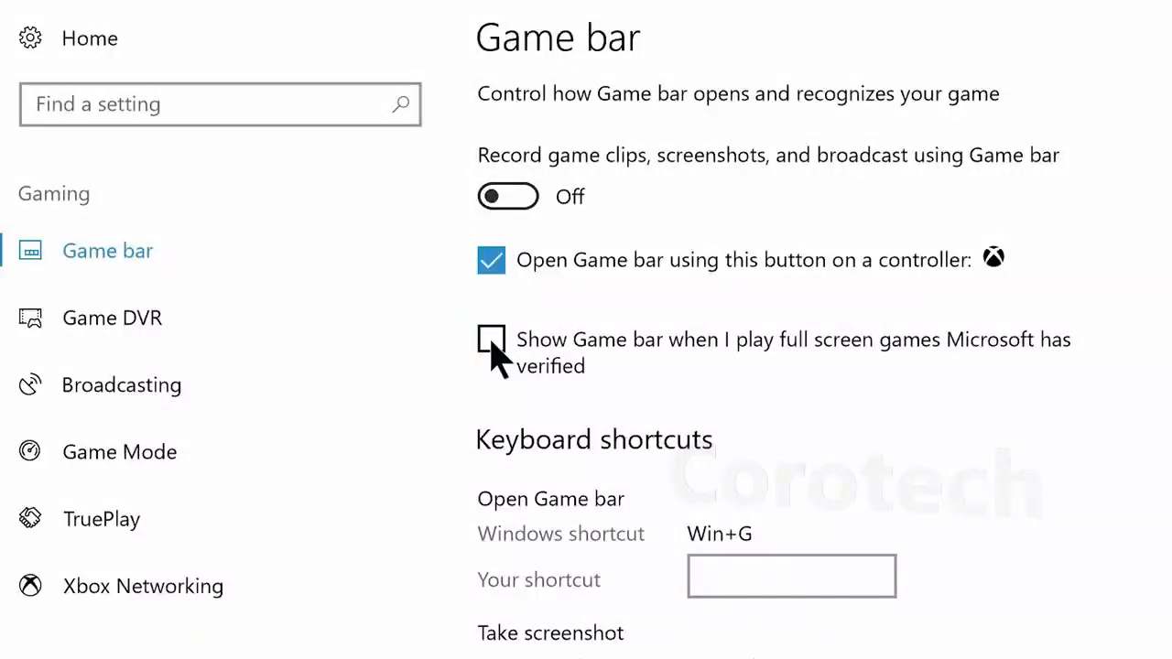
Turn off background recording, game audio recording and mouse cursor capture in the Game DVR settings
left_click(188, 327)
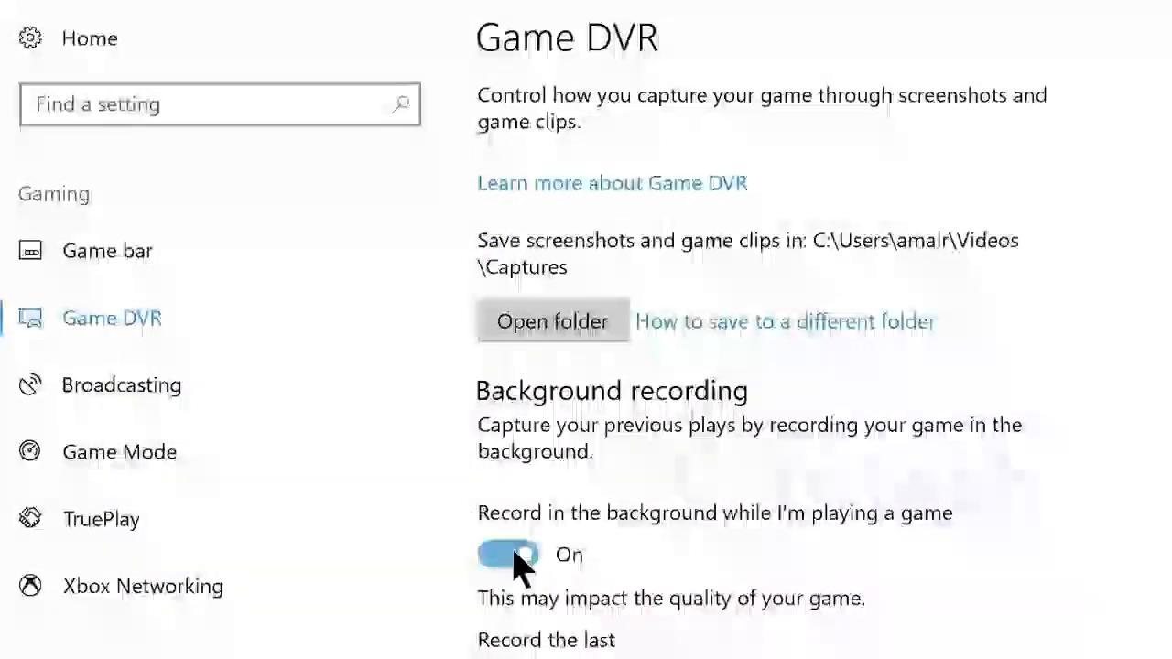
left_click(517, 557)
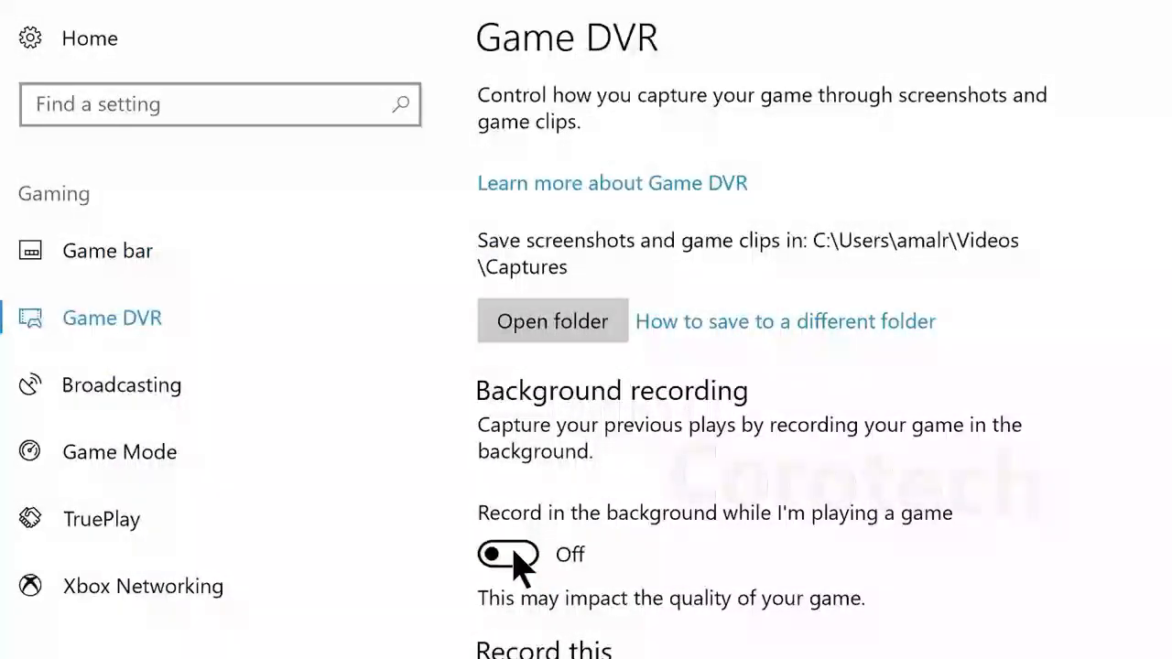
scroll(516, 566, "down", 5)
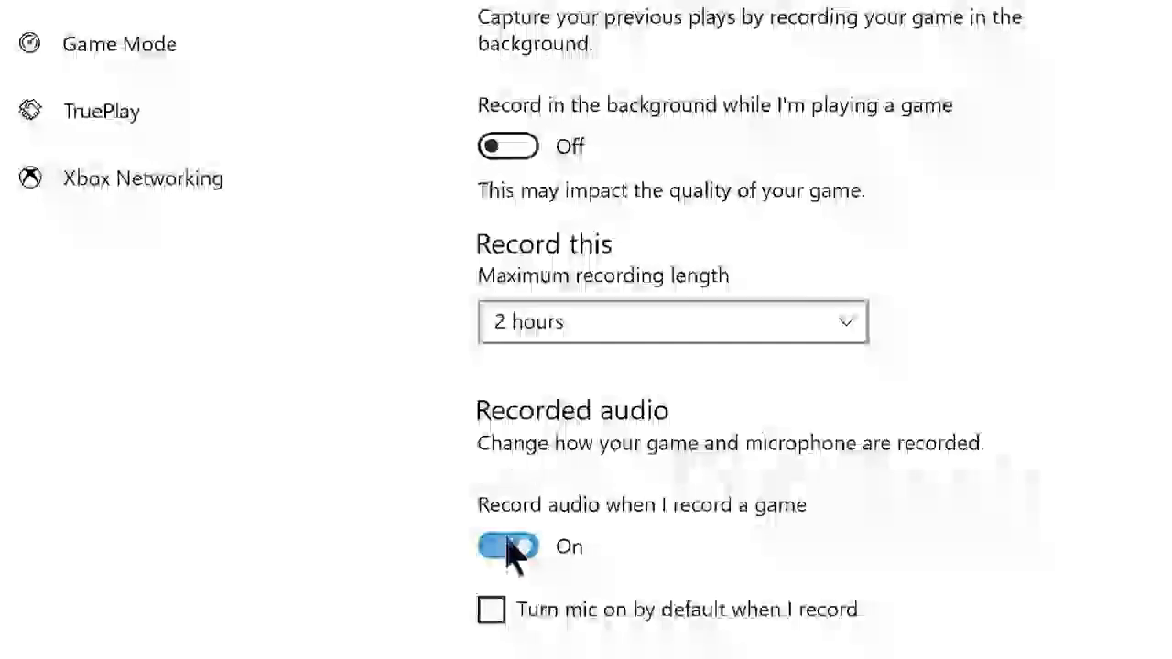
left_click(510, 553)
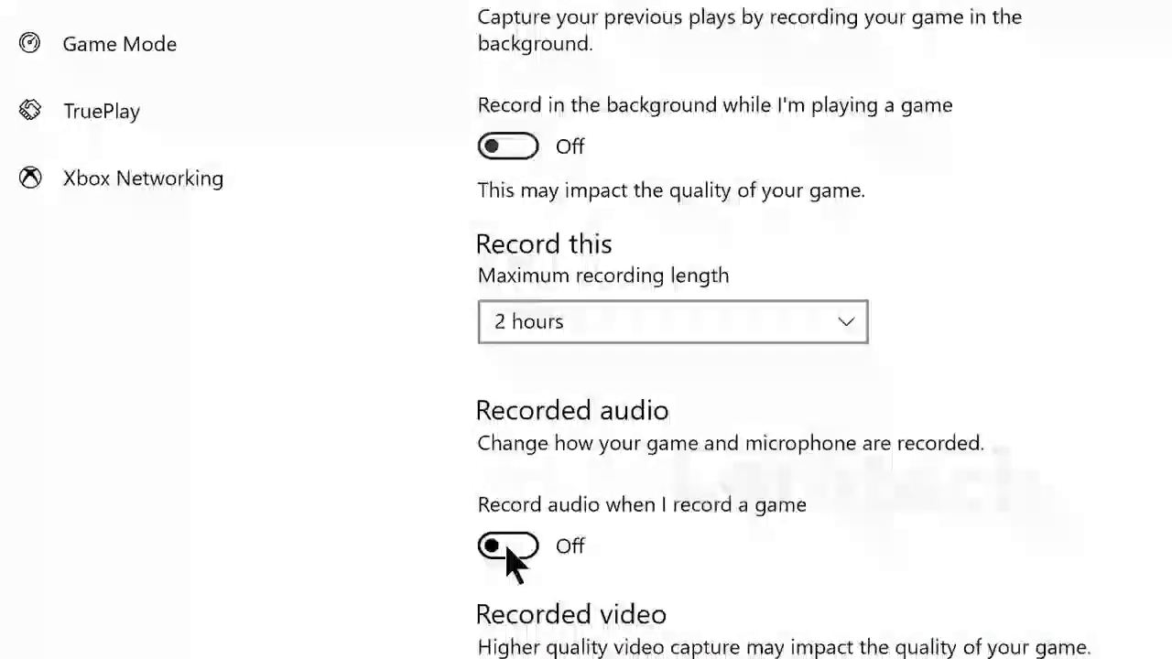
scroll(510, 560, "down", 4)
scroll(510, 561, "down", 1)
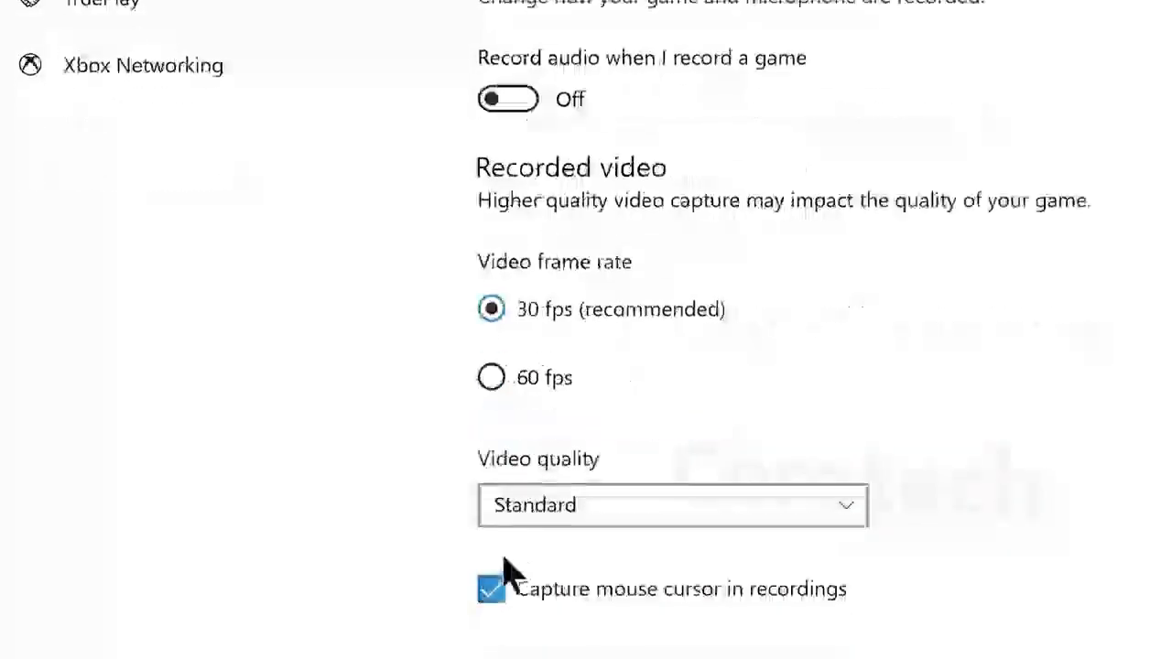
left_click(494, 591)
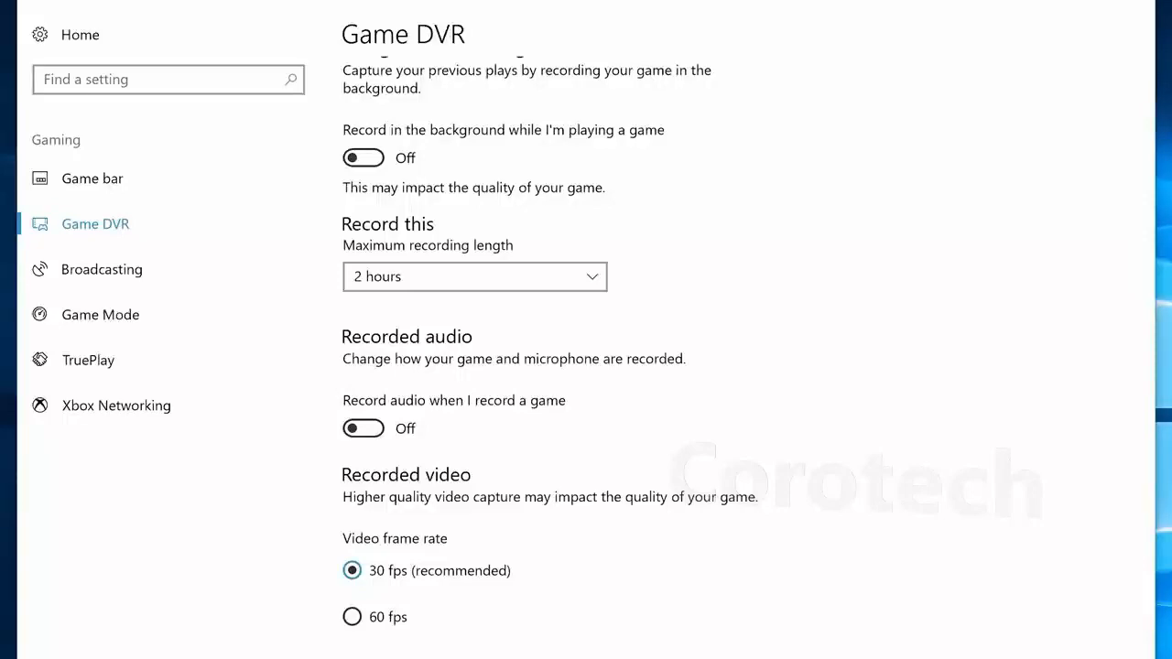
Turn off audio recording and mouse cursor capture for game broadcasts, and switch off TruePlay
left_click(155, 272)
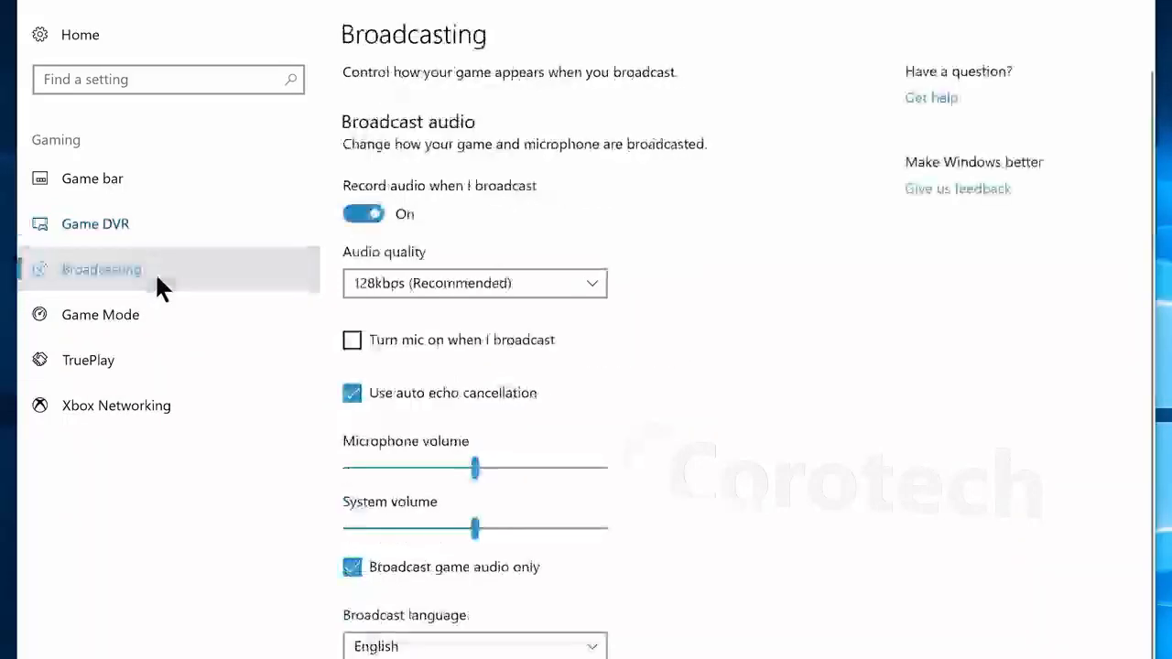
left_click(361, 213)
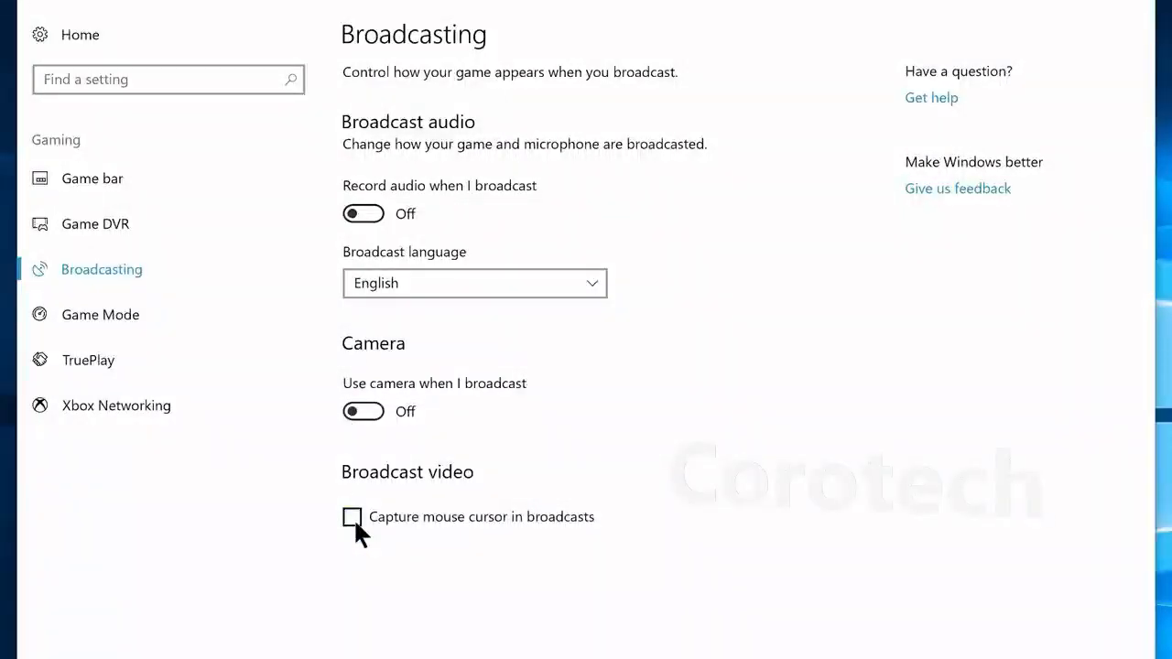
left_click(163, 362)
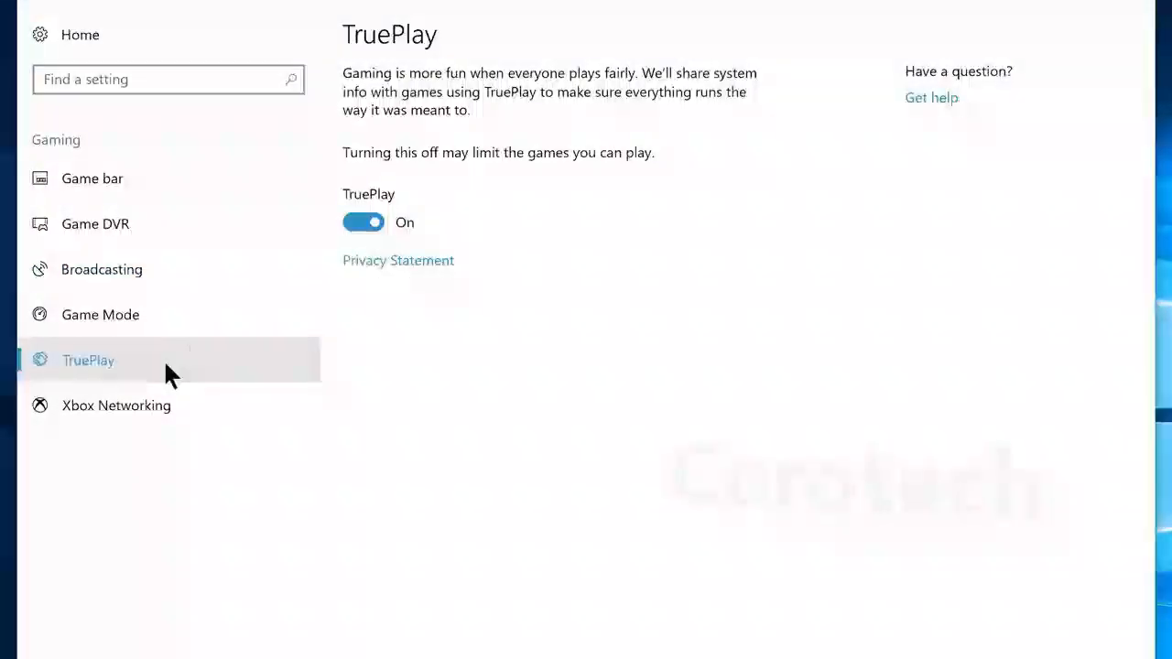
left_click(358, 225)
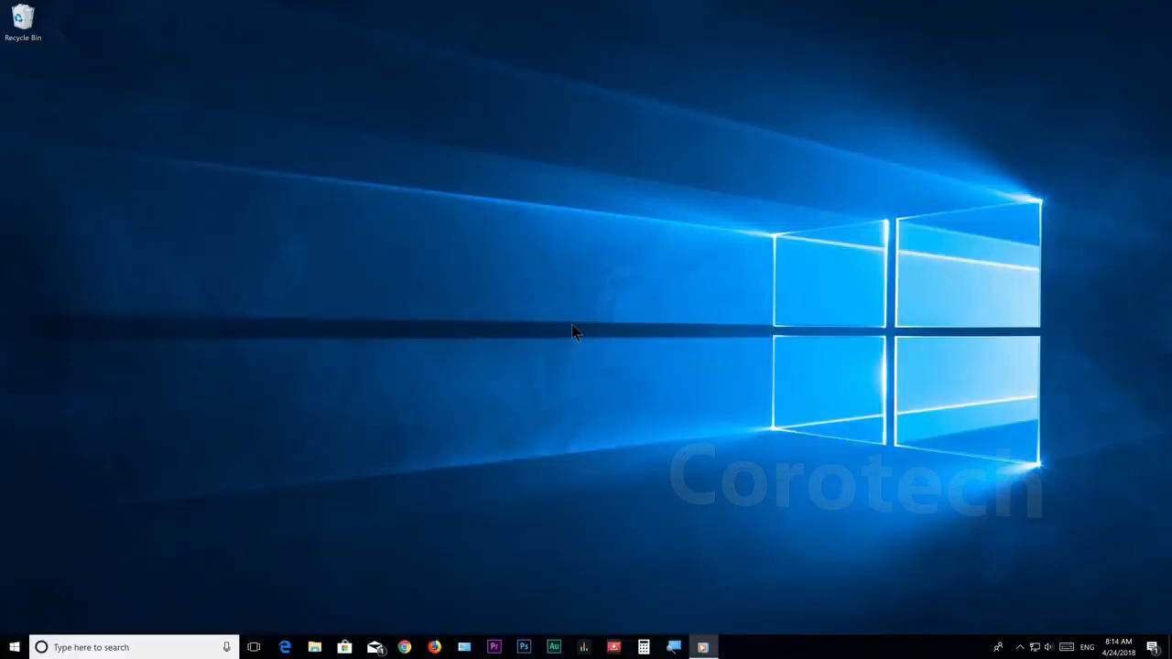
Search for Defragment and Optimize Drives, open it and optimize the C: drive
left_click(17, 646)
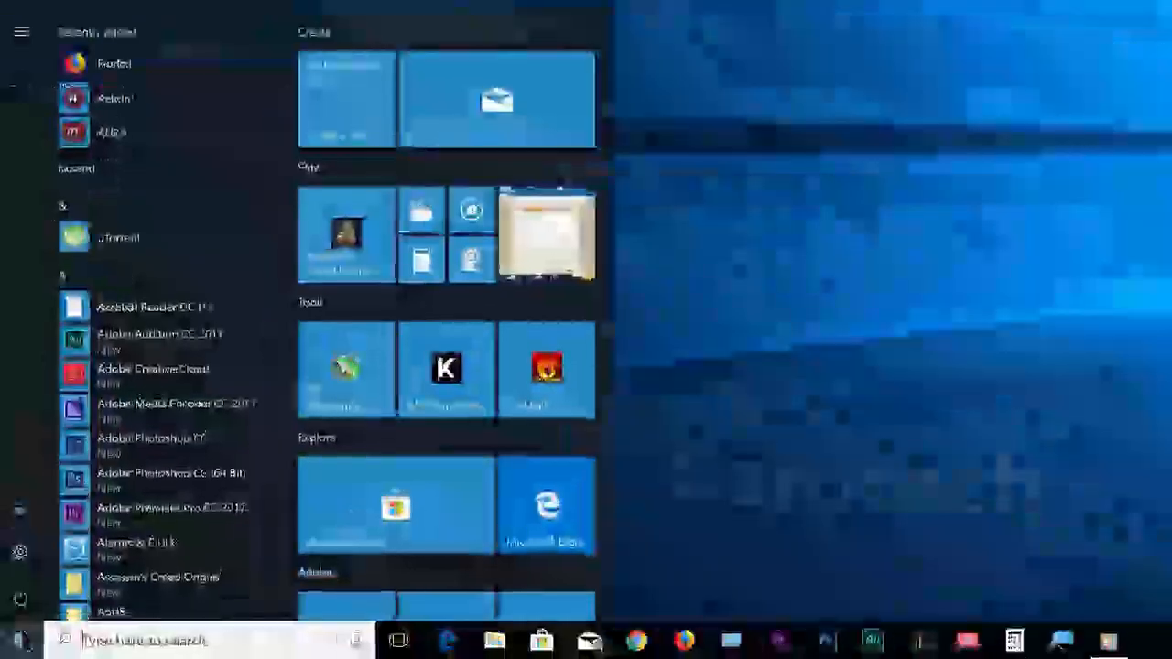
type("Defragment and optimize drives")
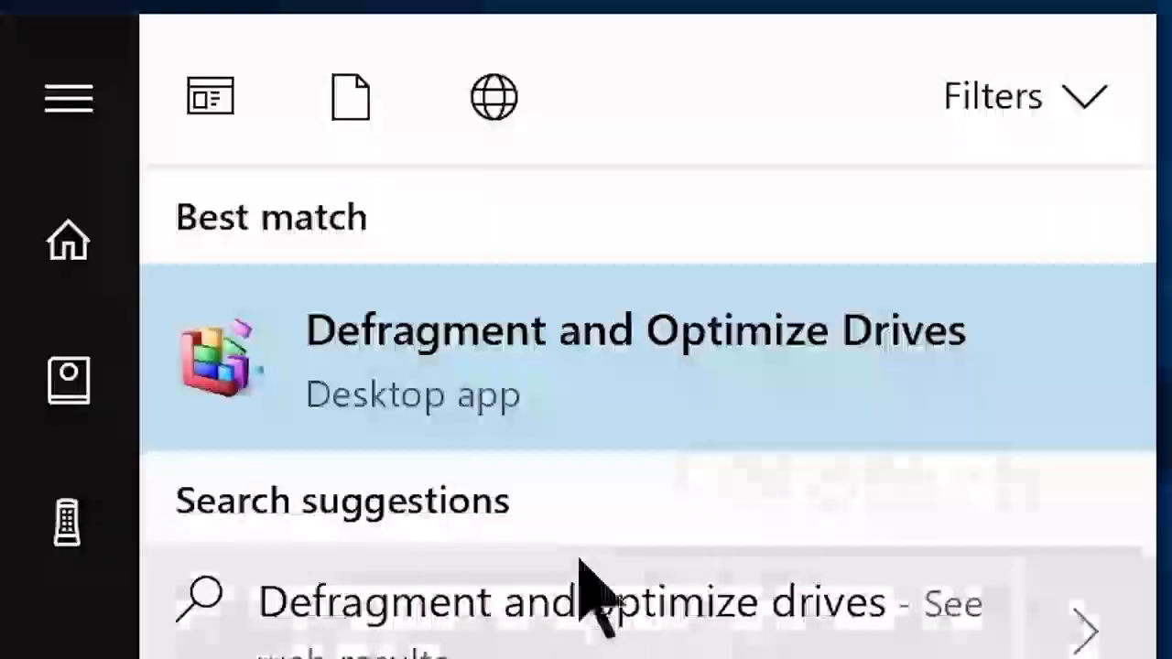
left_click(612, 406)
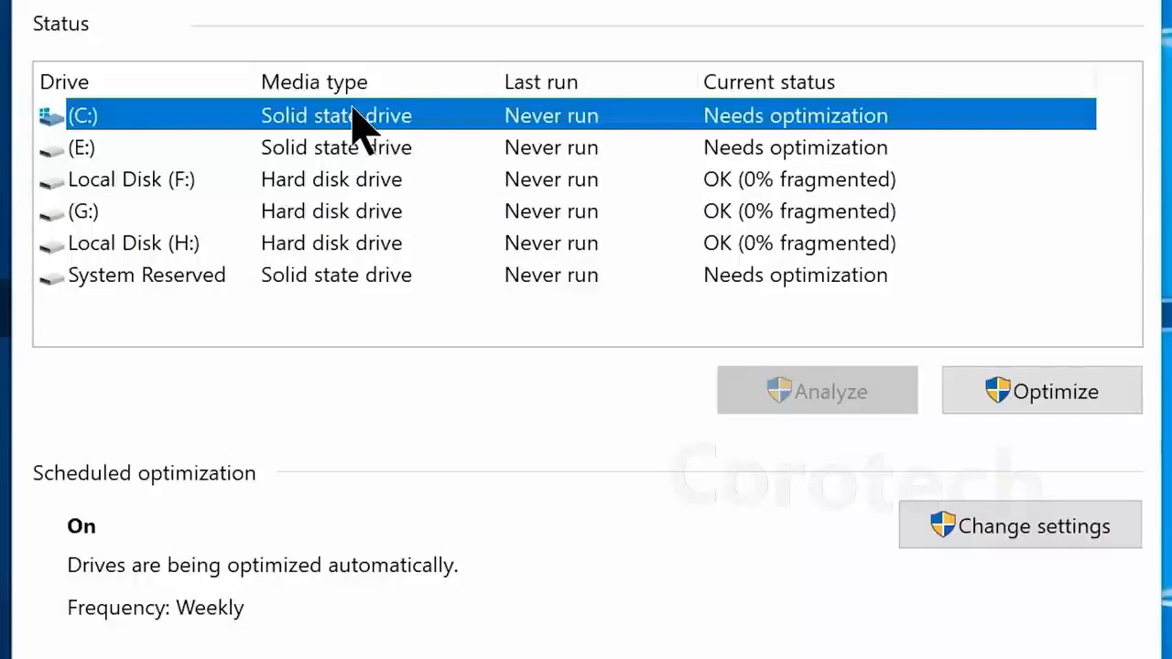
left_click(1044, 403)
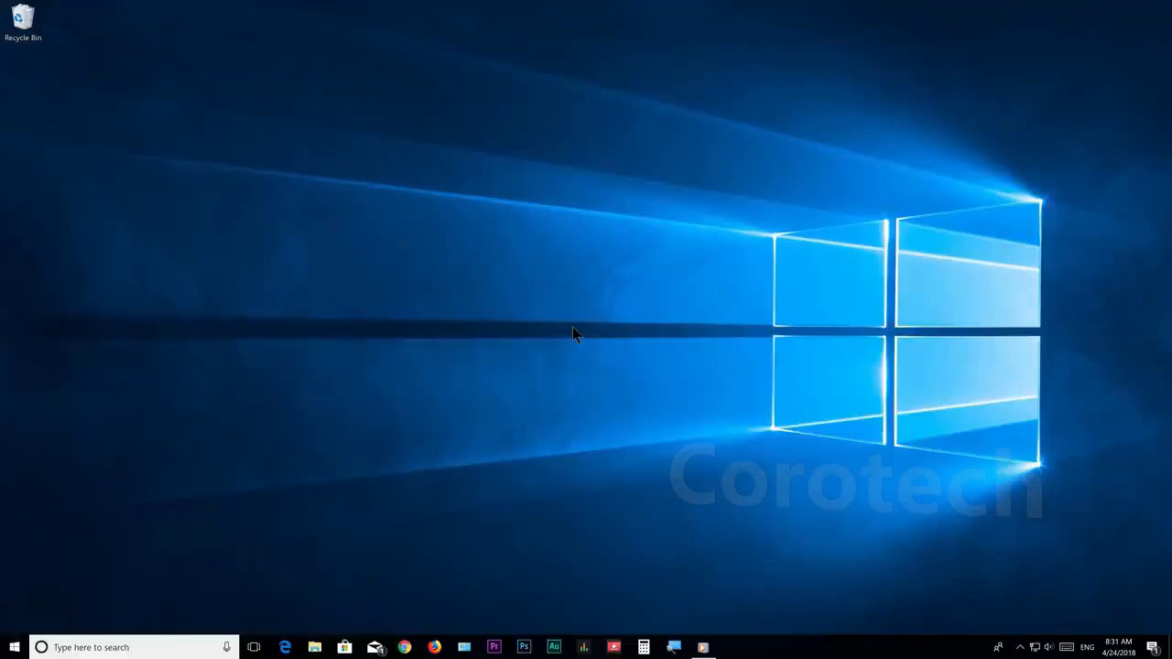
Open Task Manager's startup list and disable µTorrent and Adobe CEP Service Manager
right_click(806, 651)
left_click(815, 586)
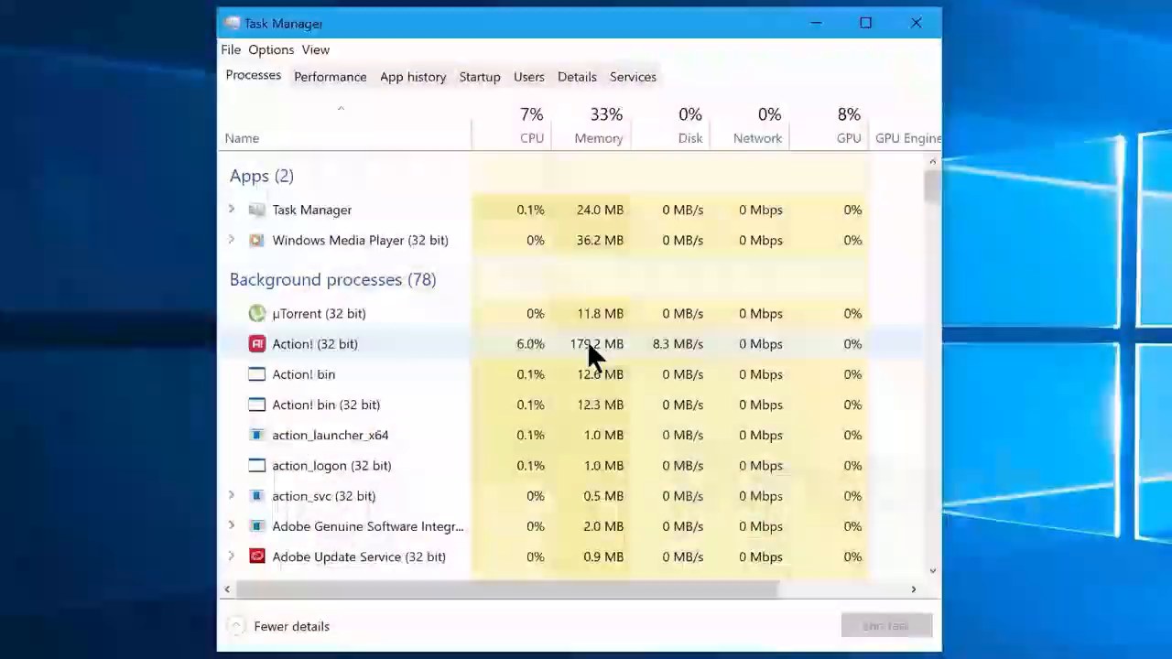
left_click(478, 76)
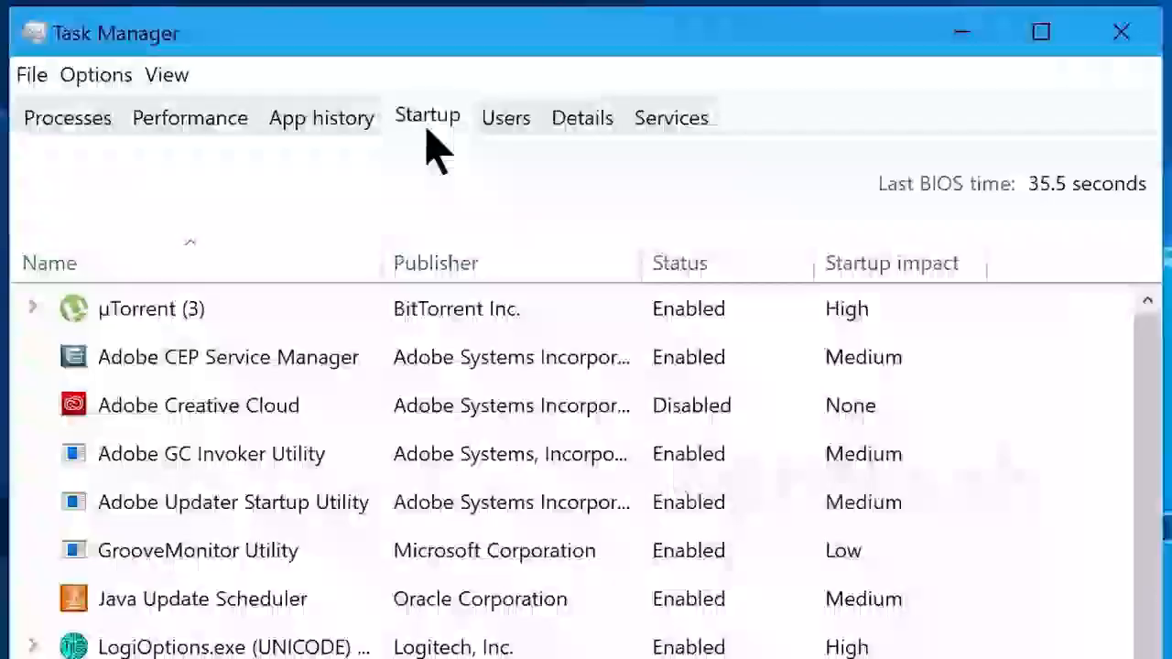
left_click_drag(1144, 418, 1151, 393)
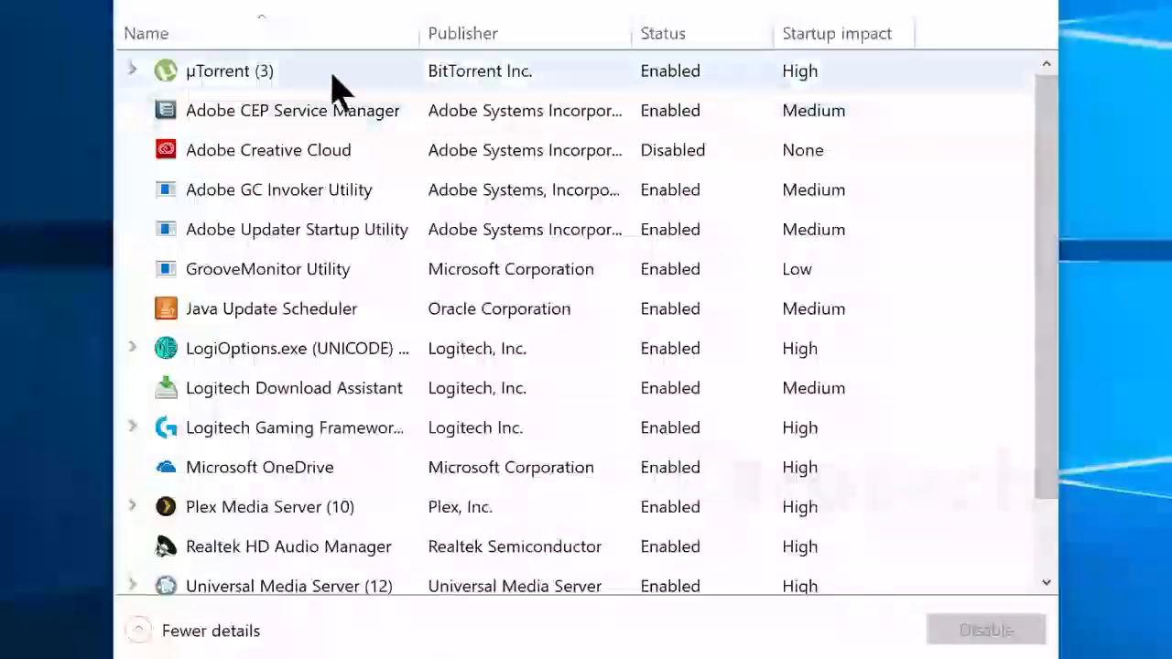
left_click(306, 87)
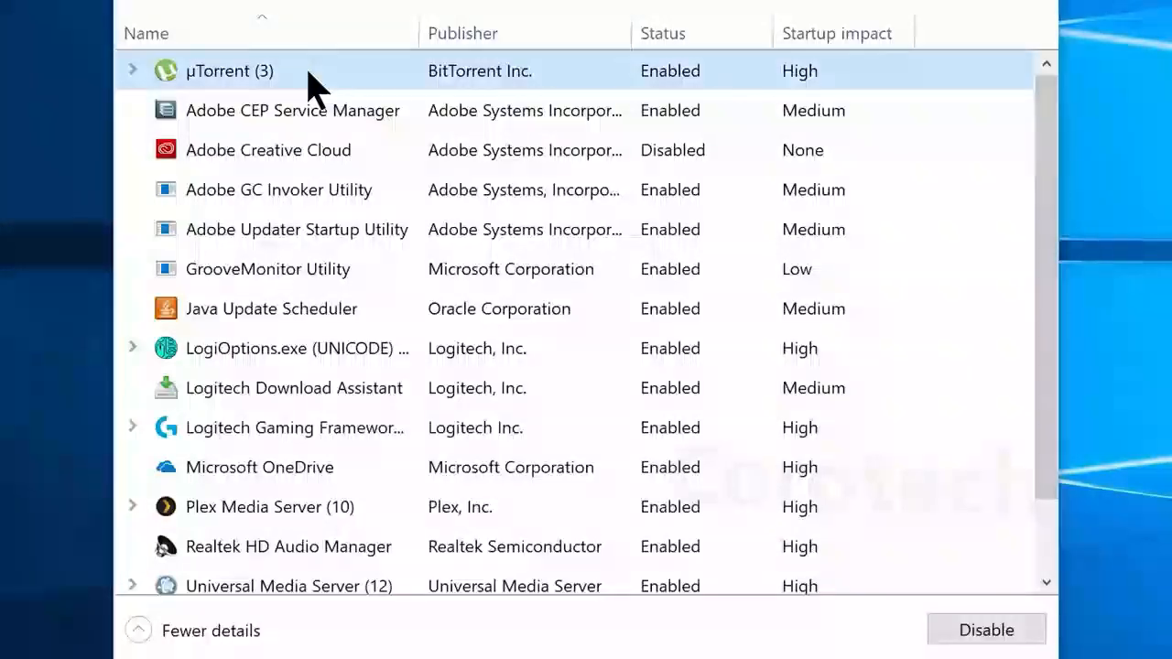
left_click(973, 640)
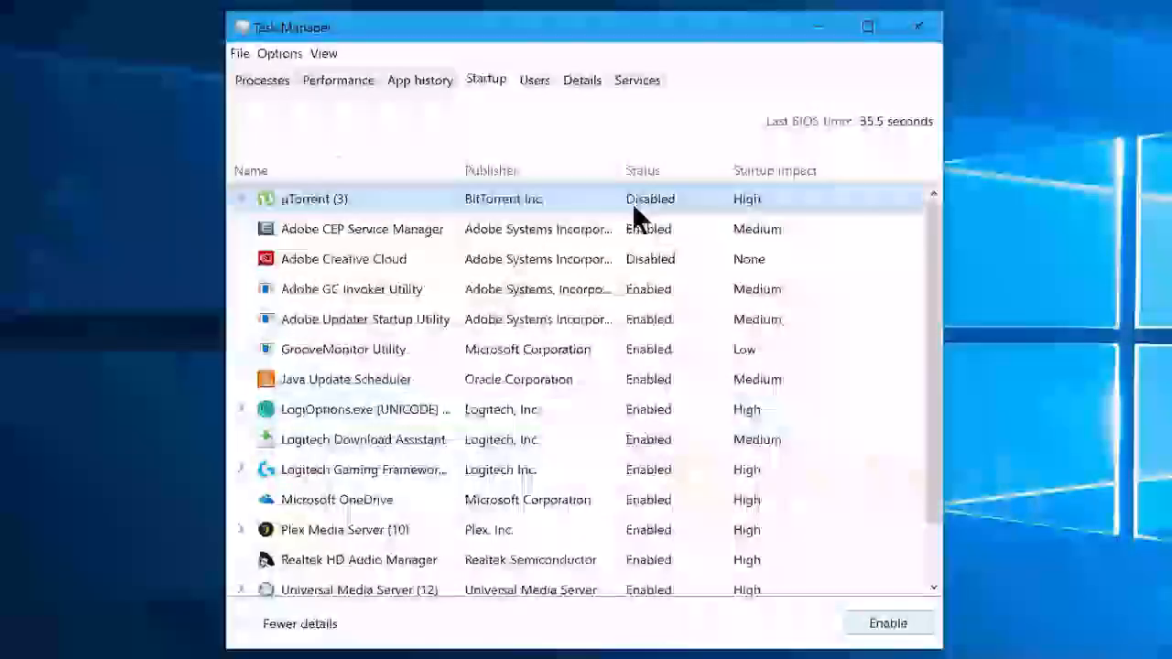
left_click(634, 228)
left_click(886, 624)
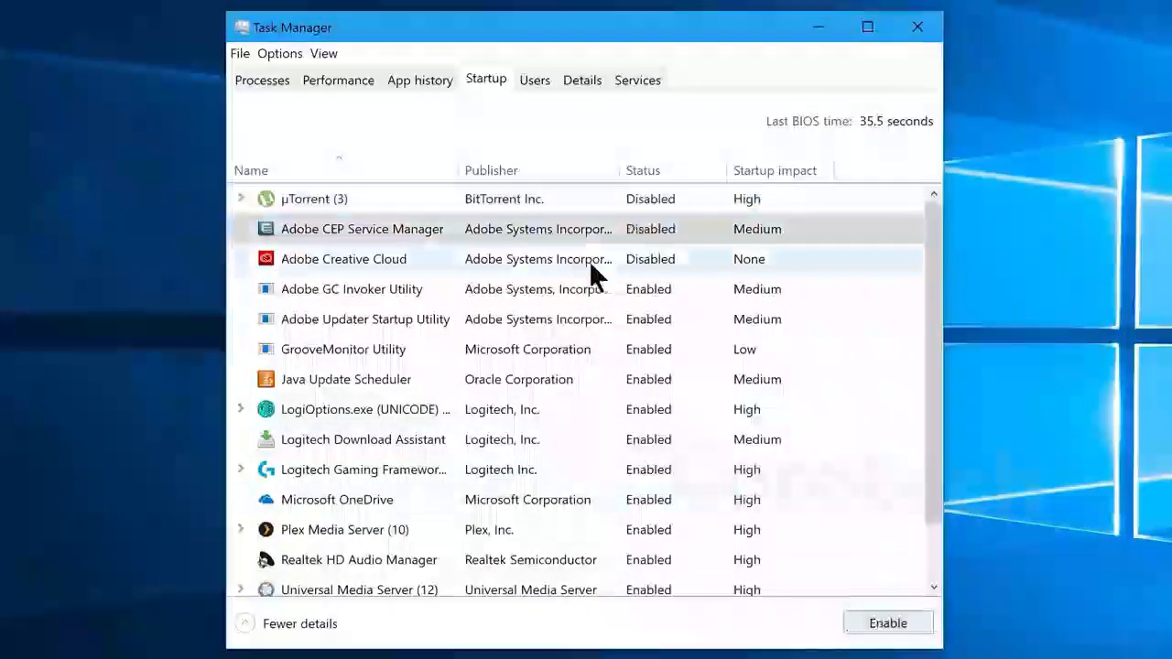
Disable the remaining enabled startup entries except Realtek HD Audio Manager and Windows Defender notifications, including Adobe, Java, Logitech, OneDrive, Plex and Utweb, and close Task Manager
left_click(557, 292)
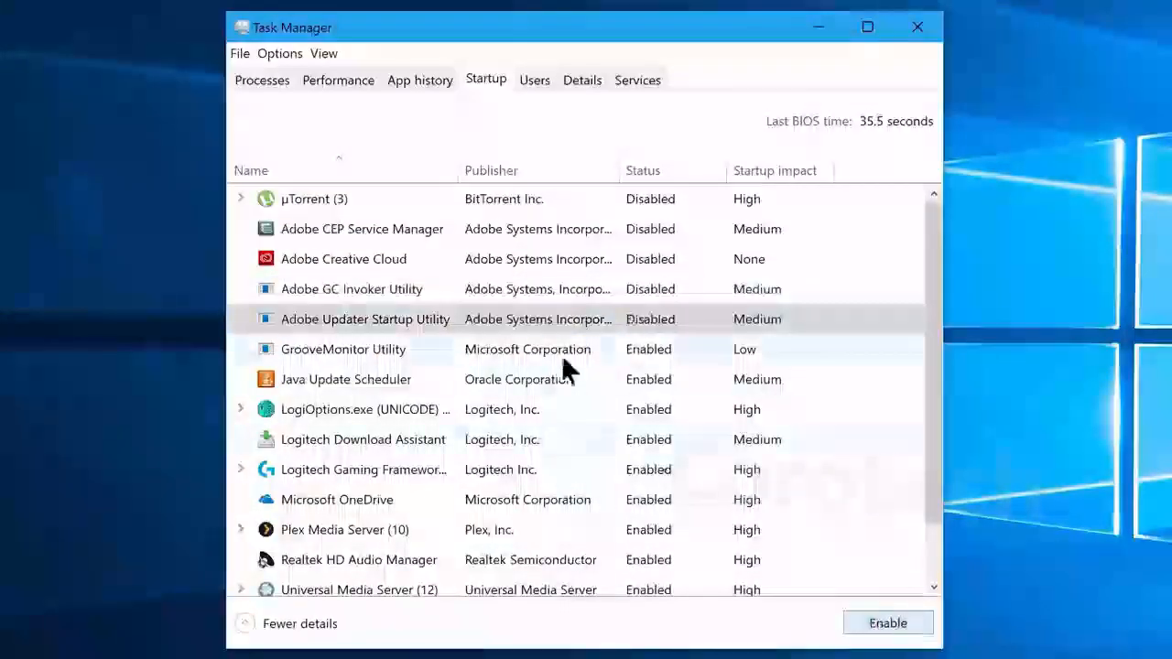
left_click(628, 379)
left_click(858, 624)
left_click(664, 470)
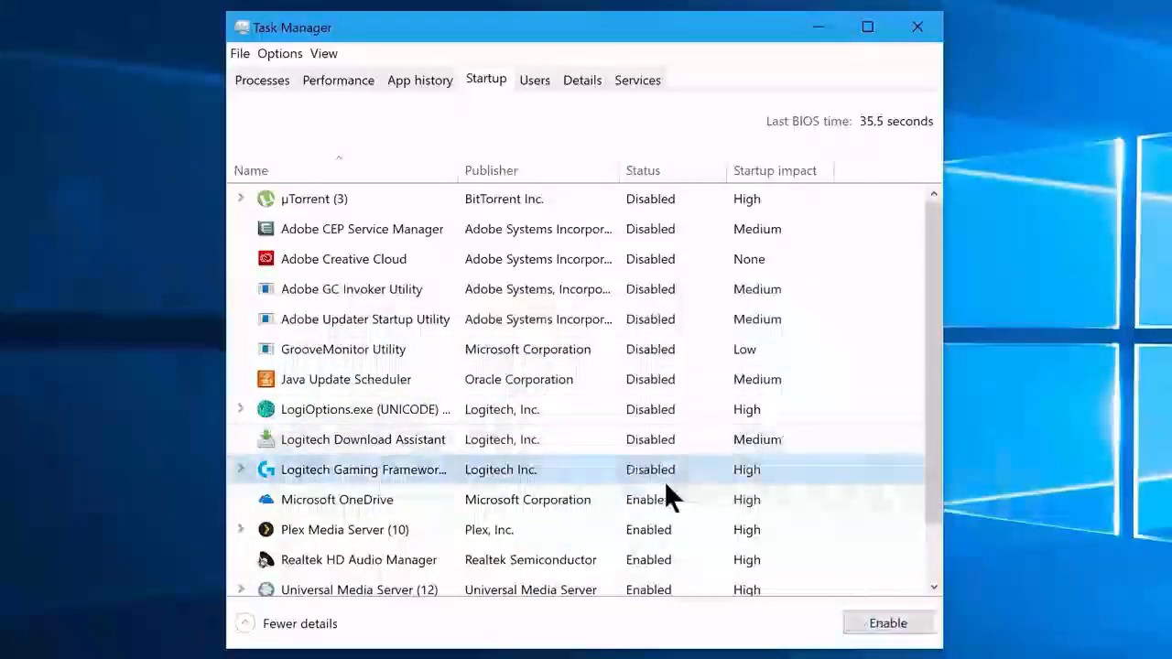
left_click(886, 623)
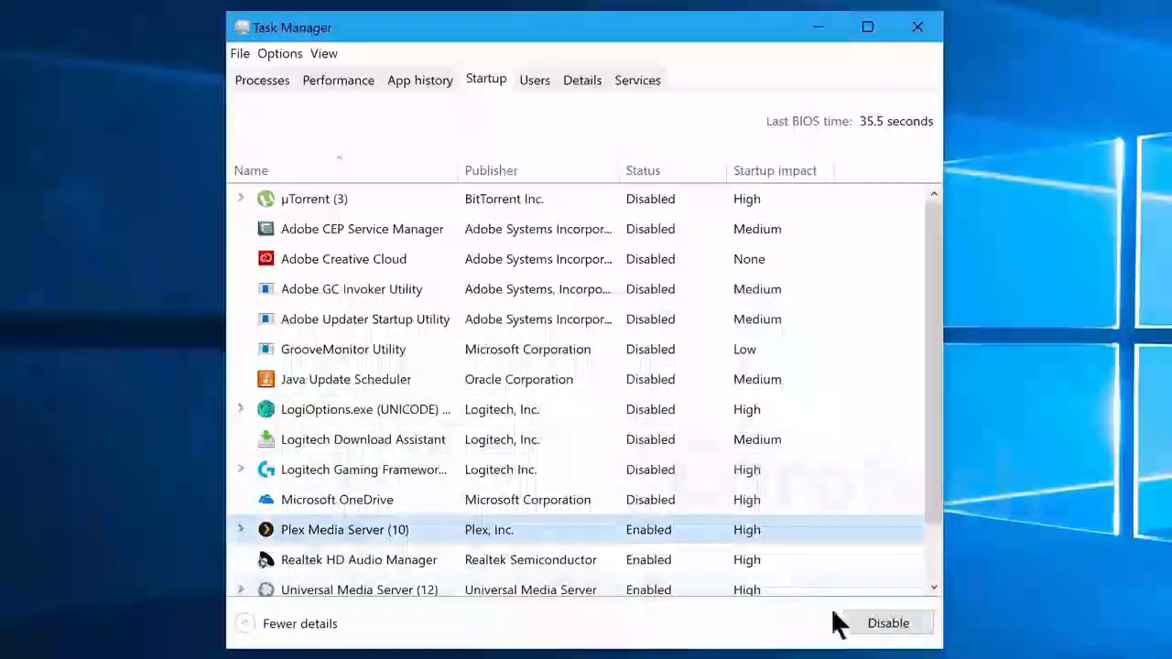
left_click(858, 623)
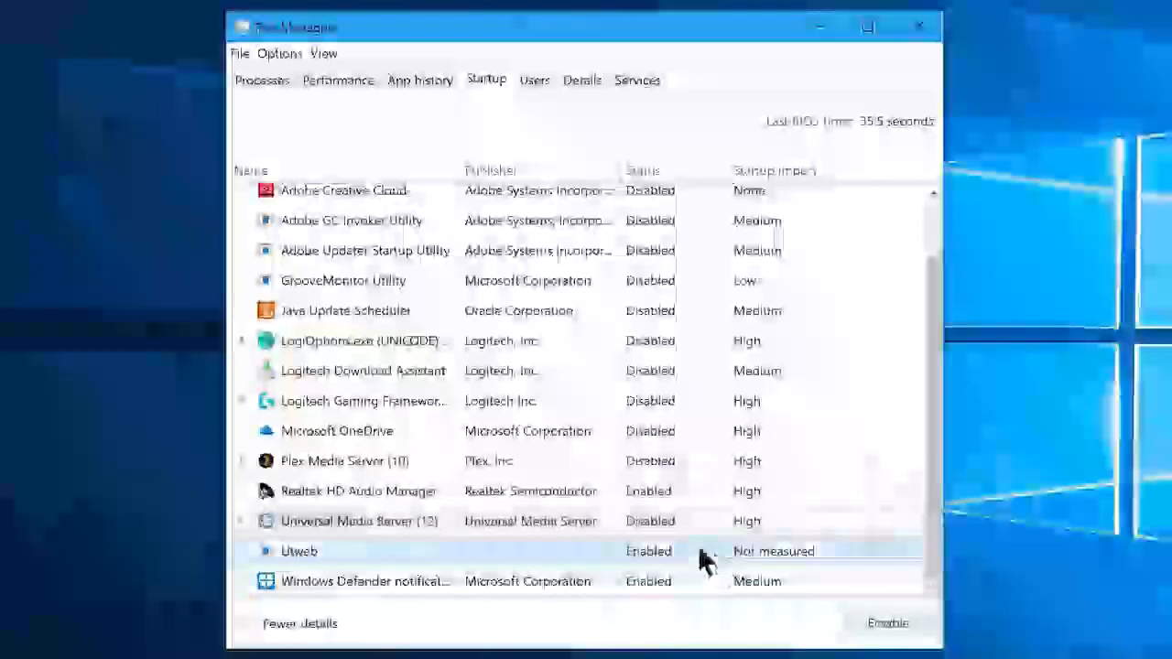
left_click(860, 628)
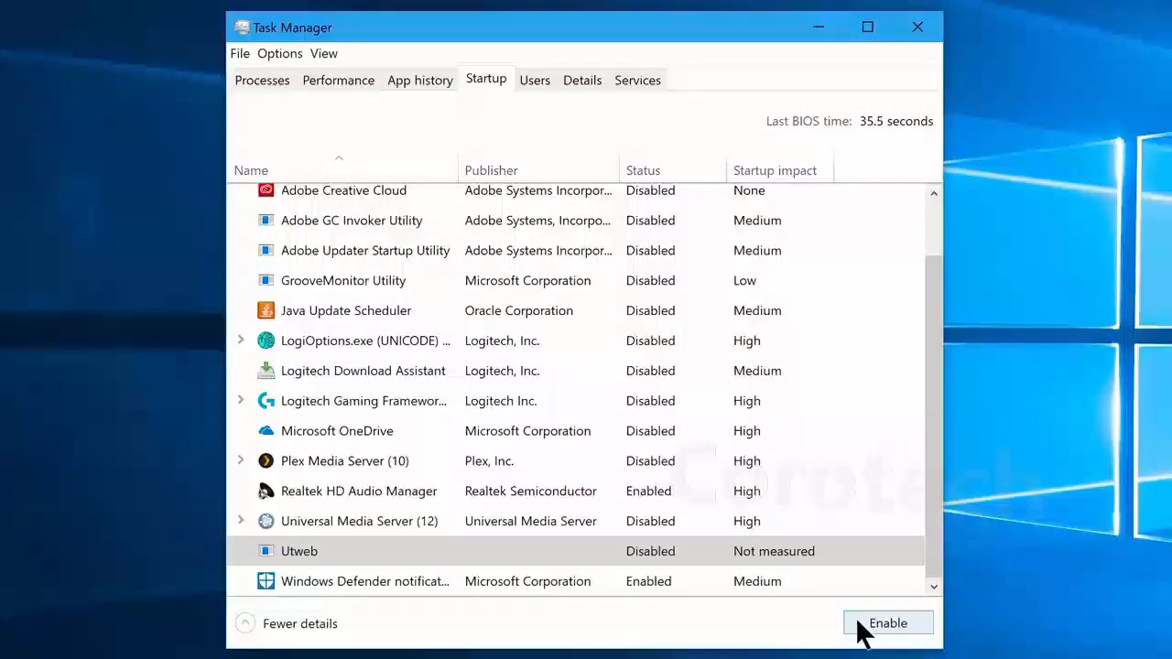
left_click(902, 27)
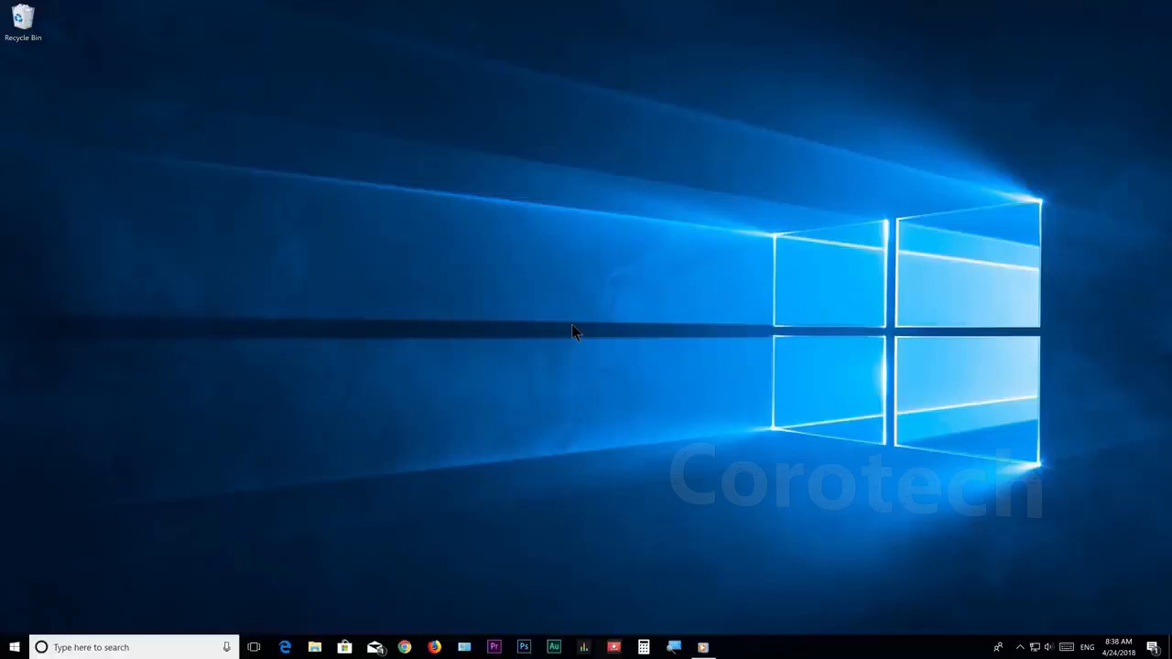
Open the Windows Temp folder with the Run command temp, granting folder access, and permanently delete all its contents
key("super+r")
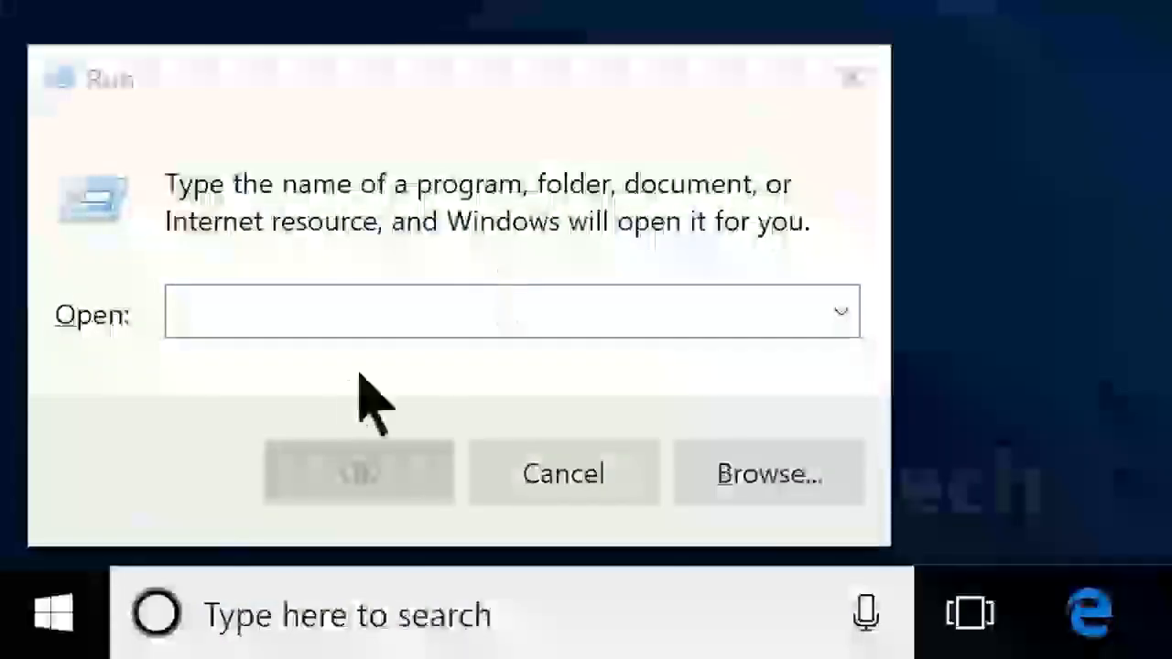
left_click(339, 314)
type("temp")
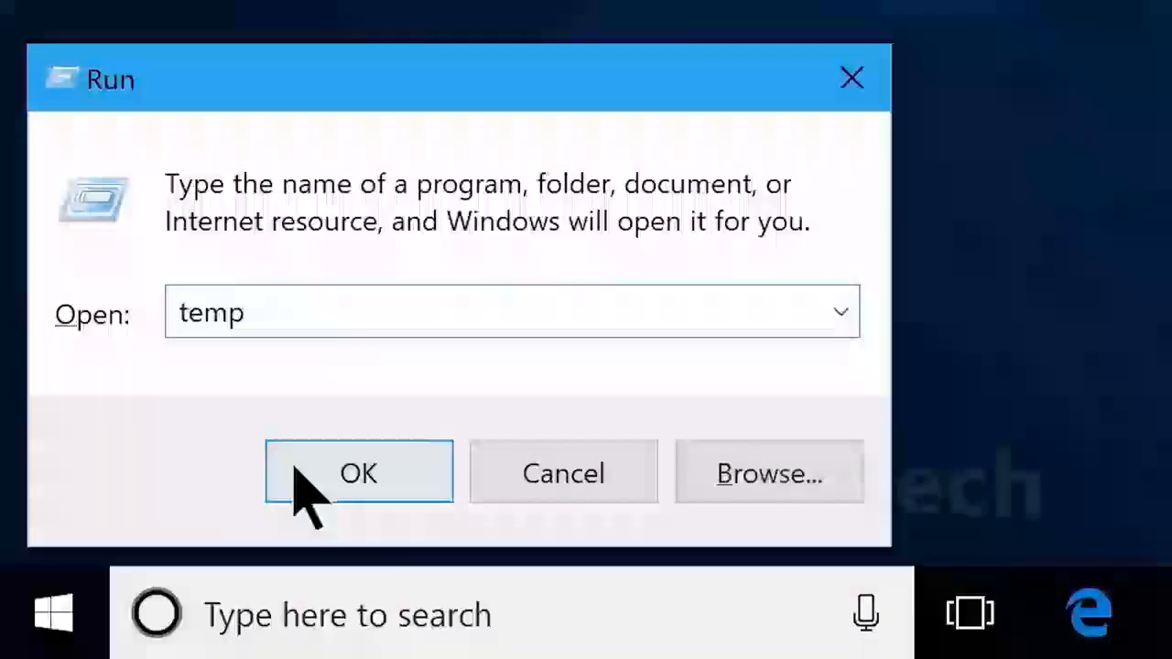
left_click(302, 472)
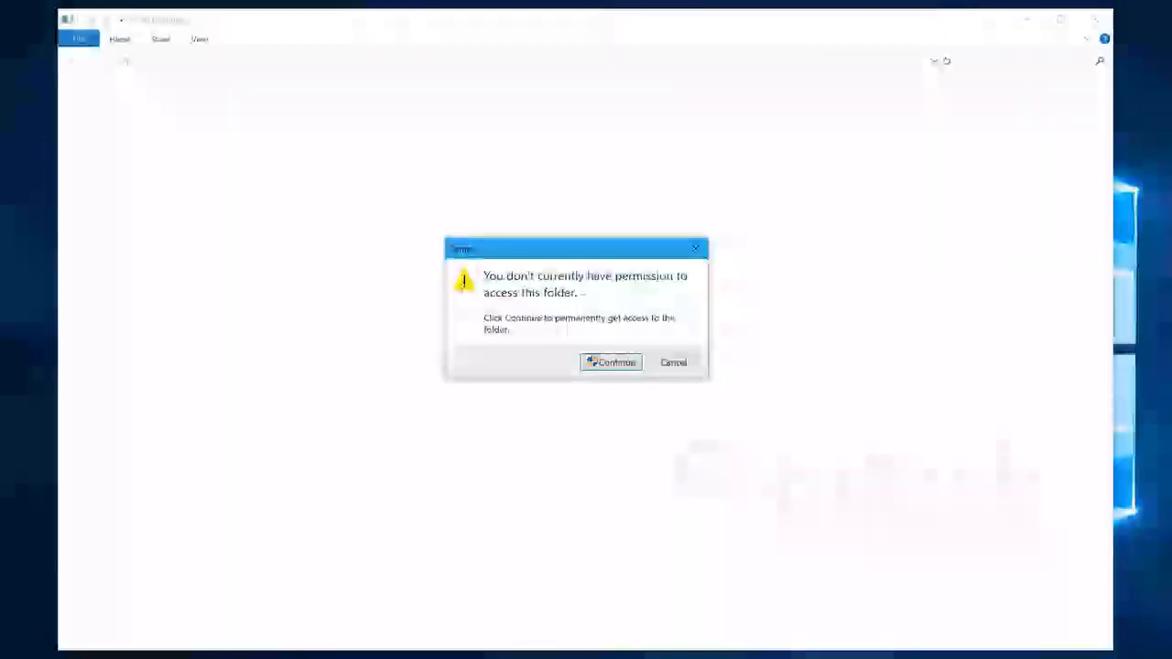
left_click(607, 360)
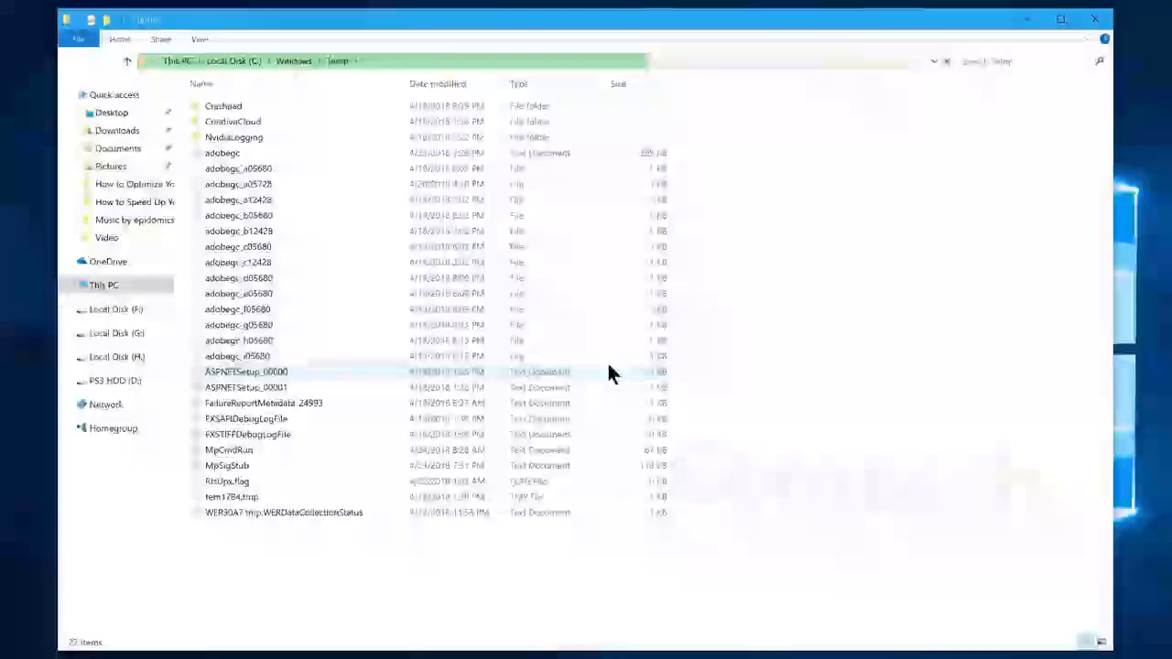
key("ctrl+a")
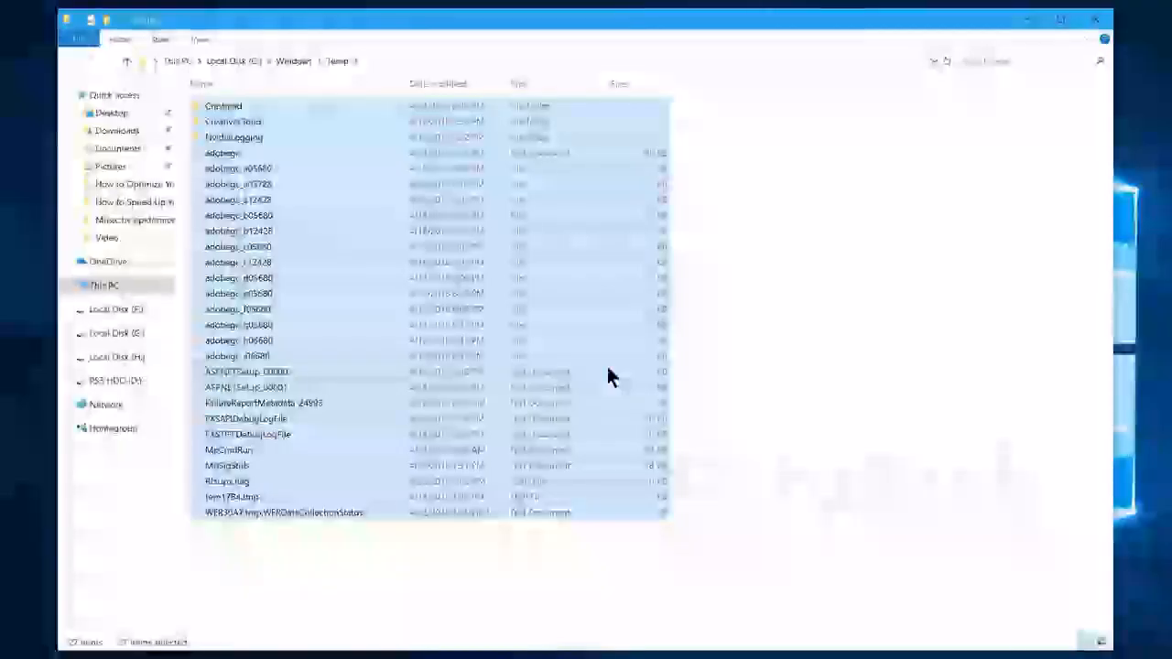
key("shift+Delete")
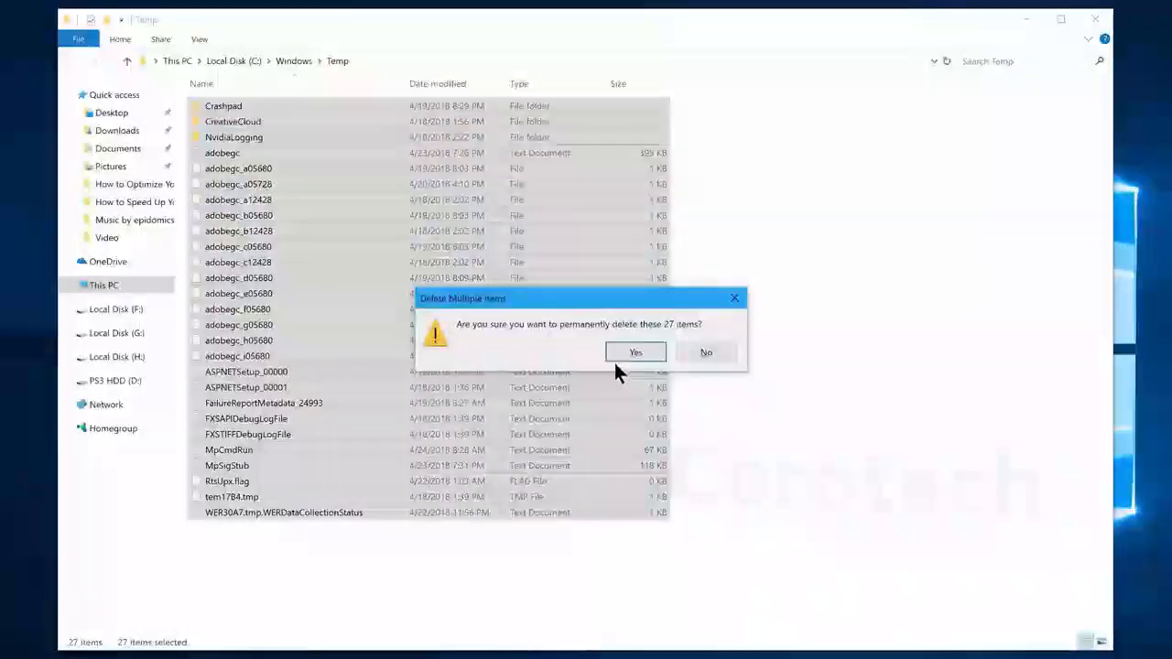
left_click(613, 357)
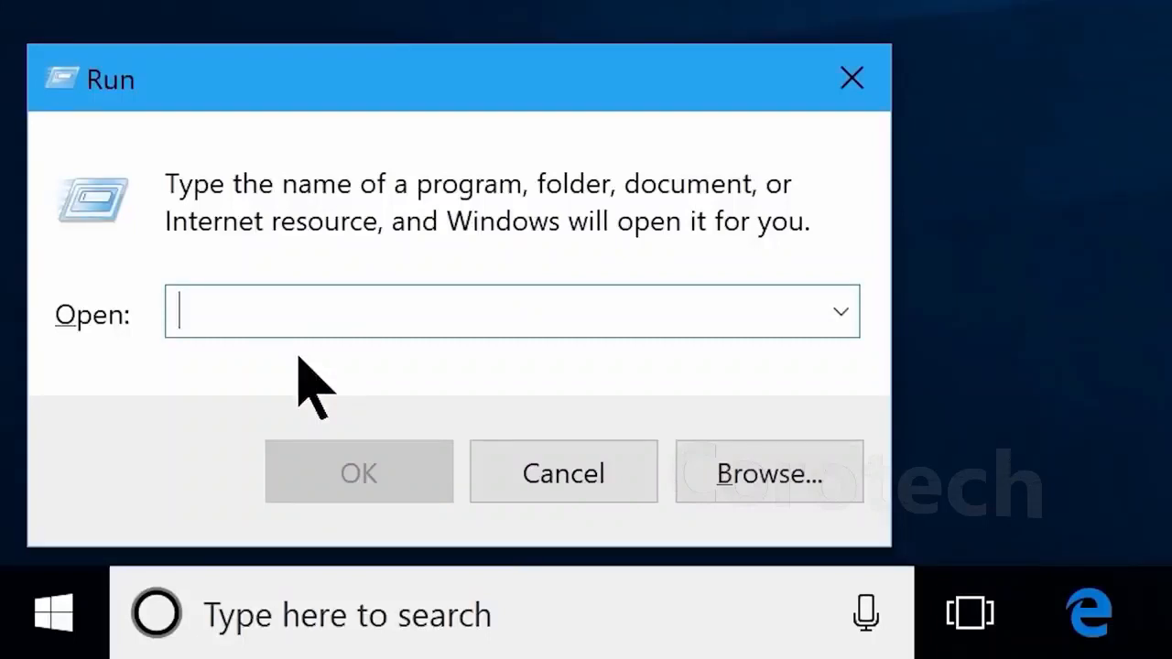
Open the user's local temporary folder by running %temp%, permanently delete all its contents and close the folder window
type("%temp%")
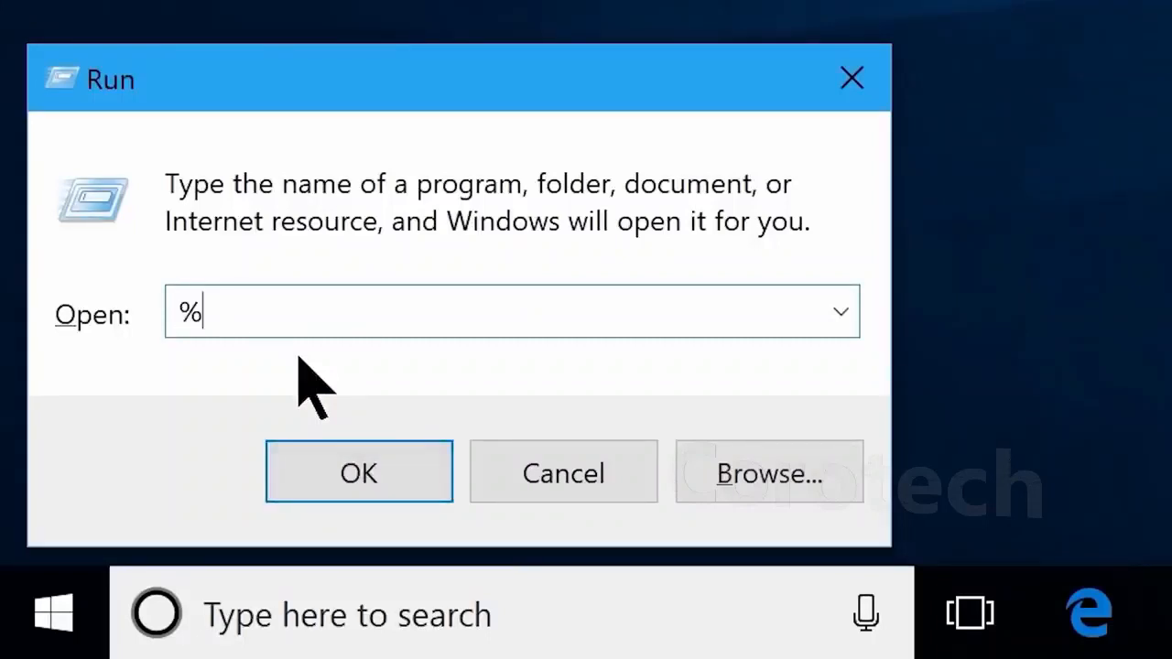
left_click(354, 486)
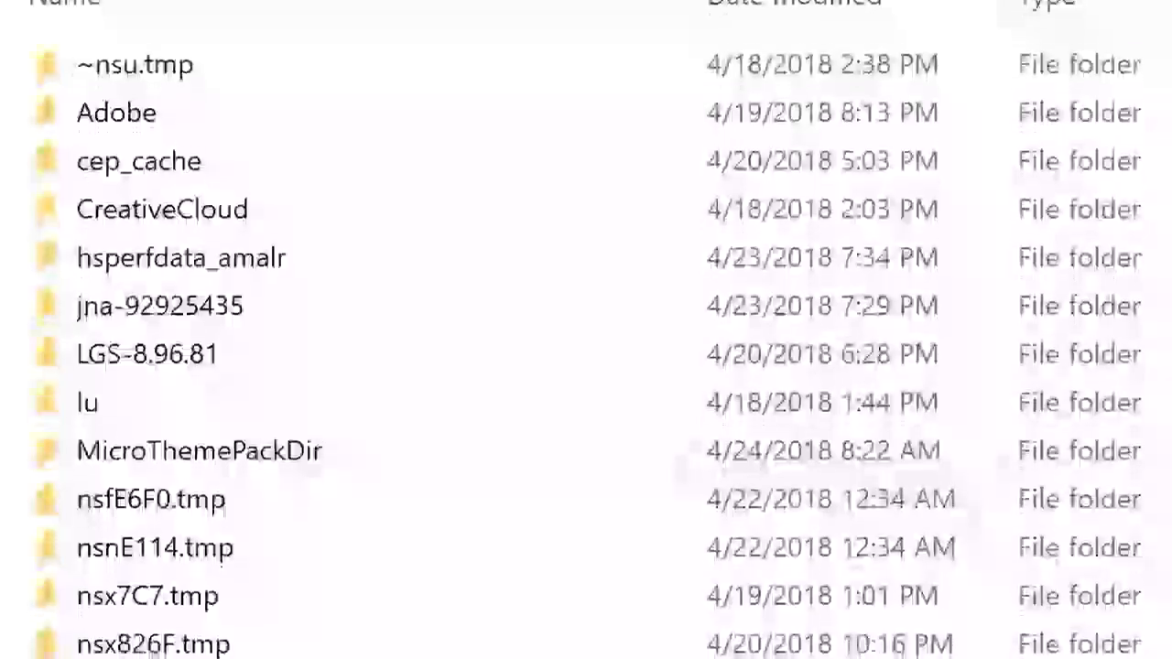
key("ctrl+a")
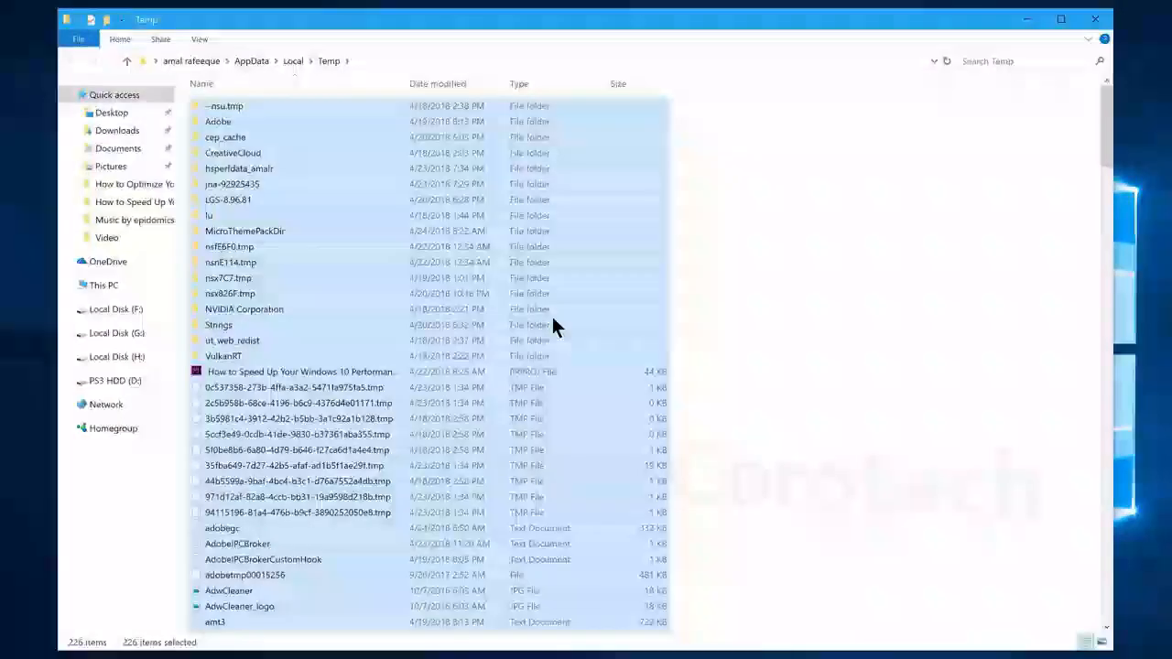
key("shift+Delete")
key("Return")
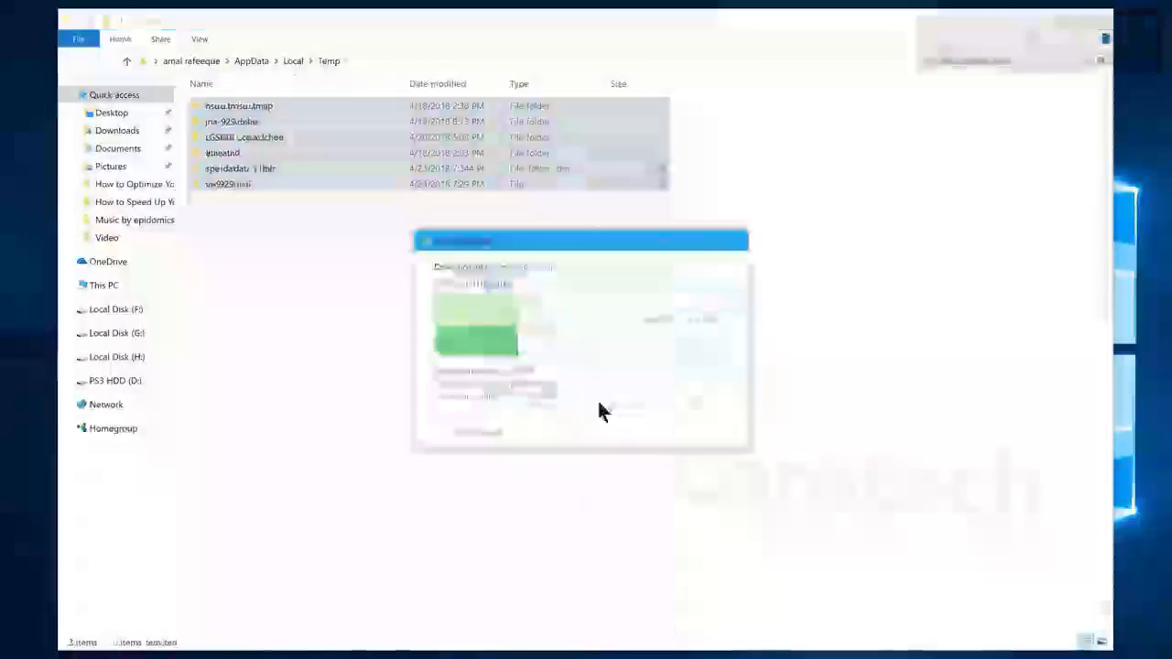
left_click(1102, 20)
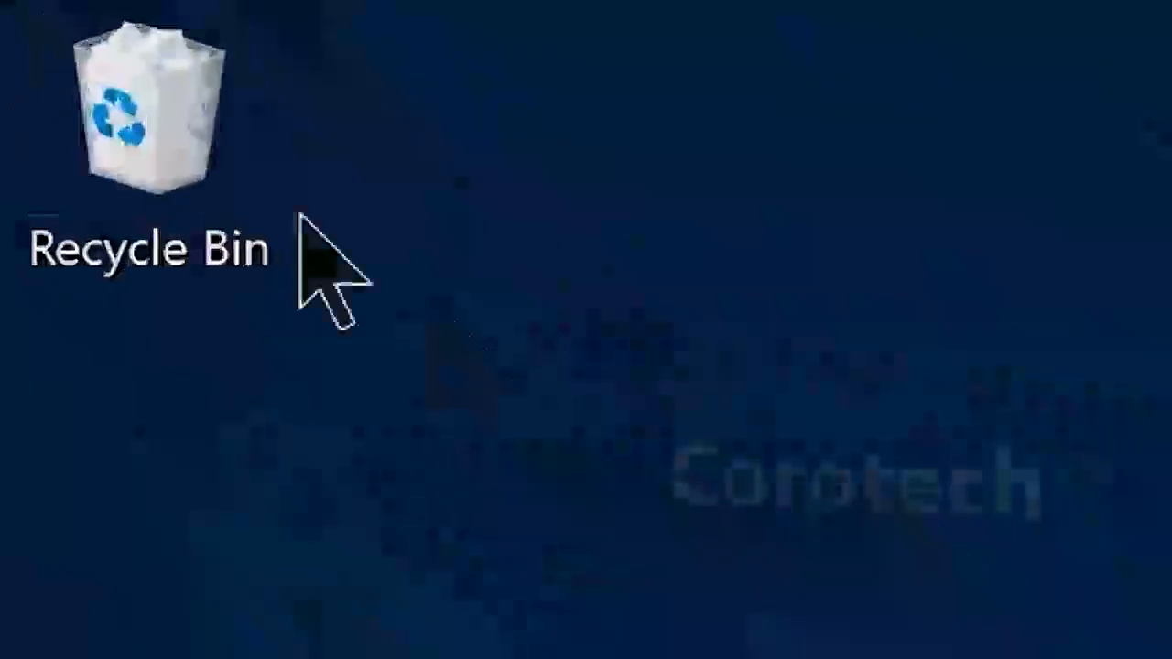
Open the Recycle Bin and permanently delete all items in it
double_click(23, 22)
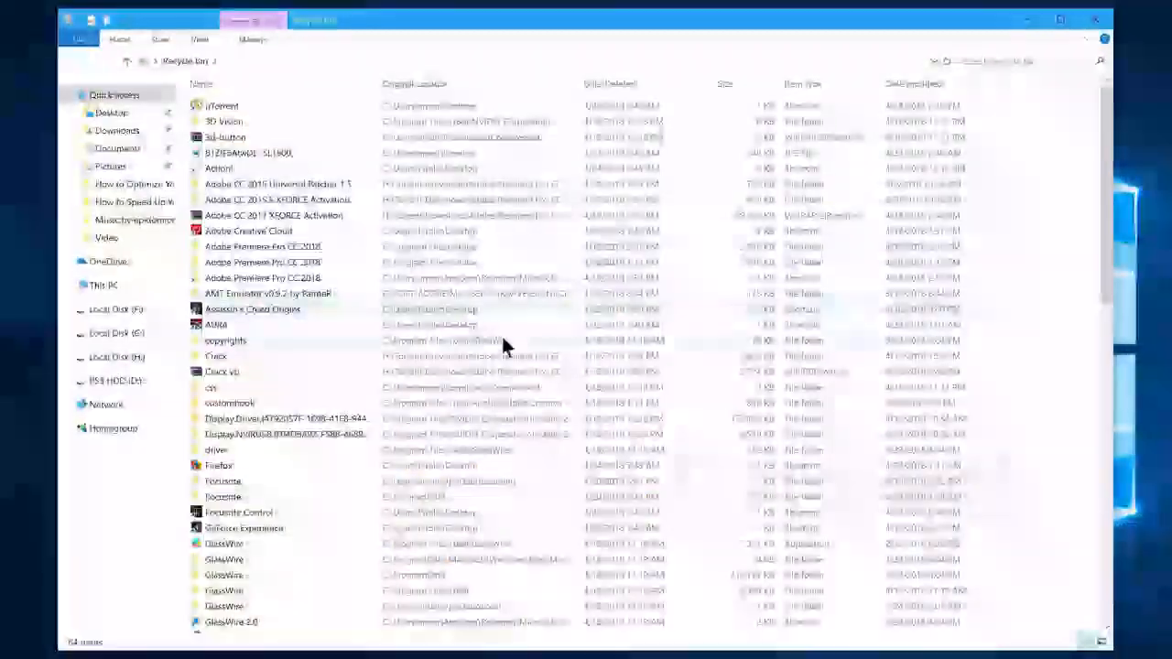
key("ctrl+a")
right_click(574, 357)
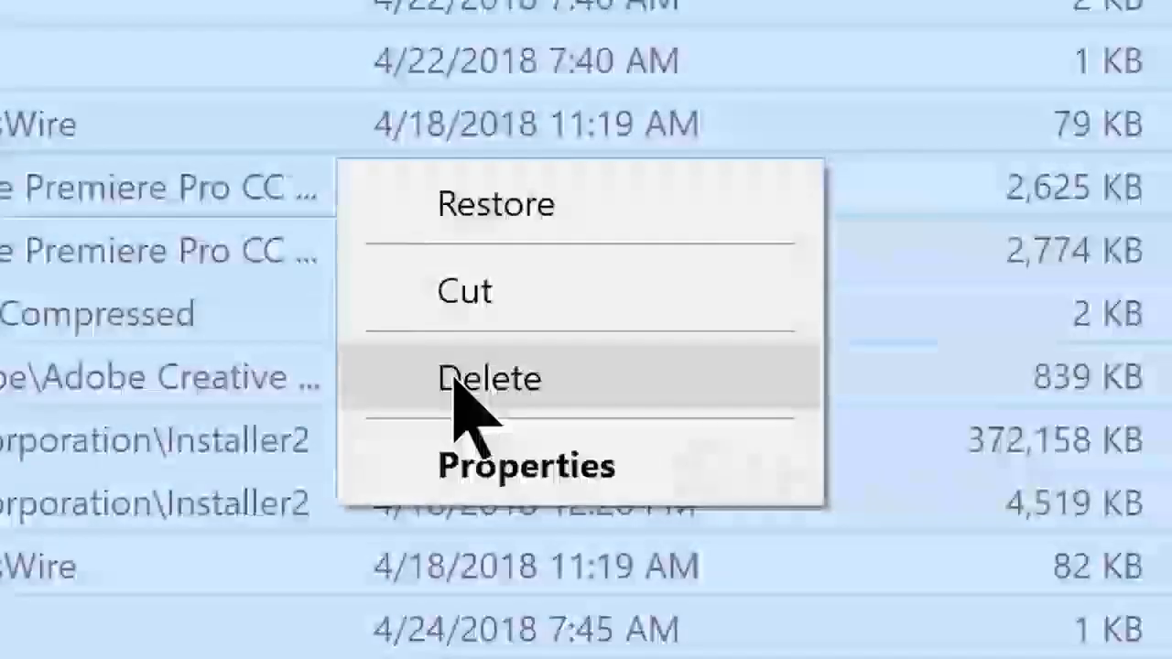
left_click(603, 404)
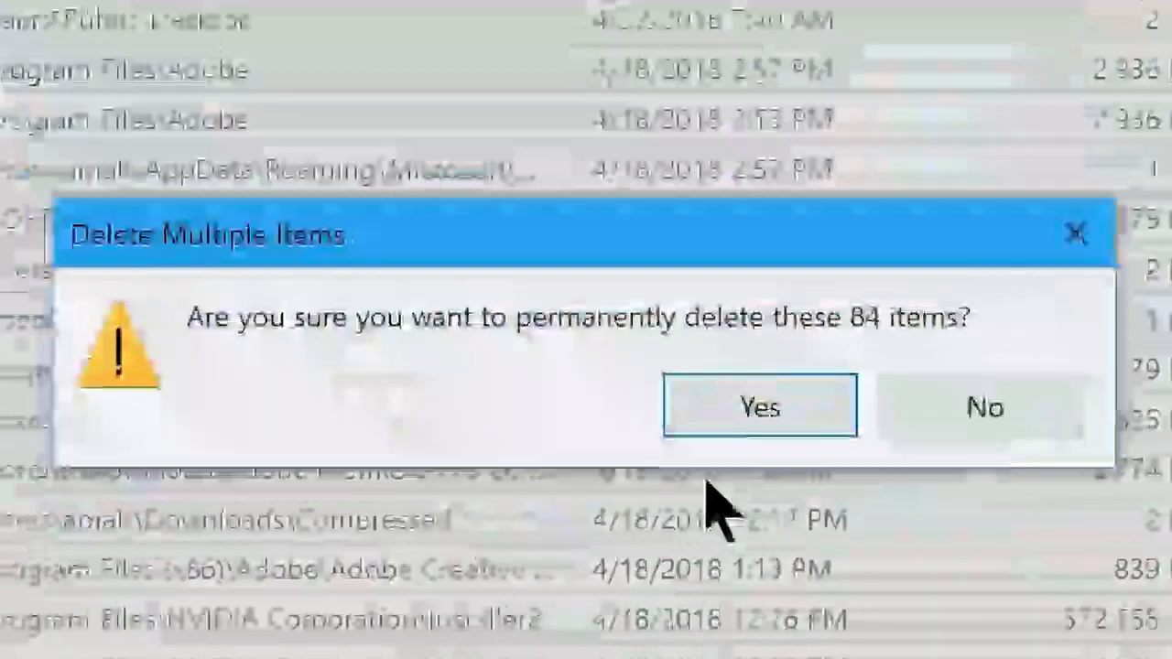
left_click(759, 407)
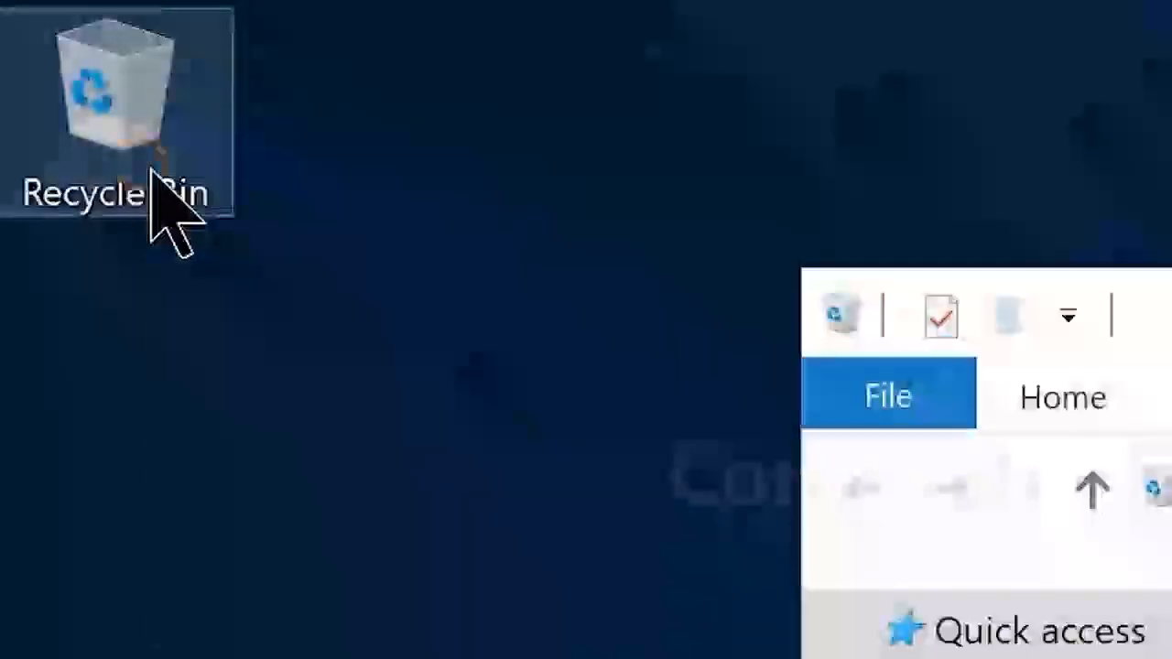
Open the Recycle Bin properties and select the custom maximum size setting for Local Disk (C:)
right_click(30, 34)
left_click(304, 614)
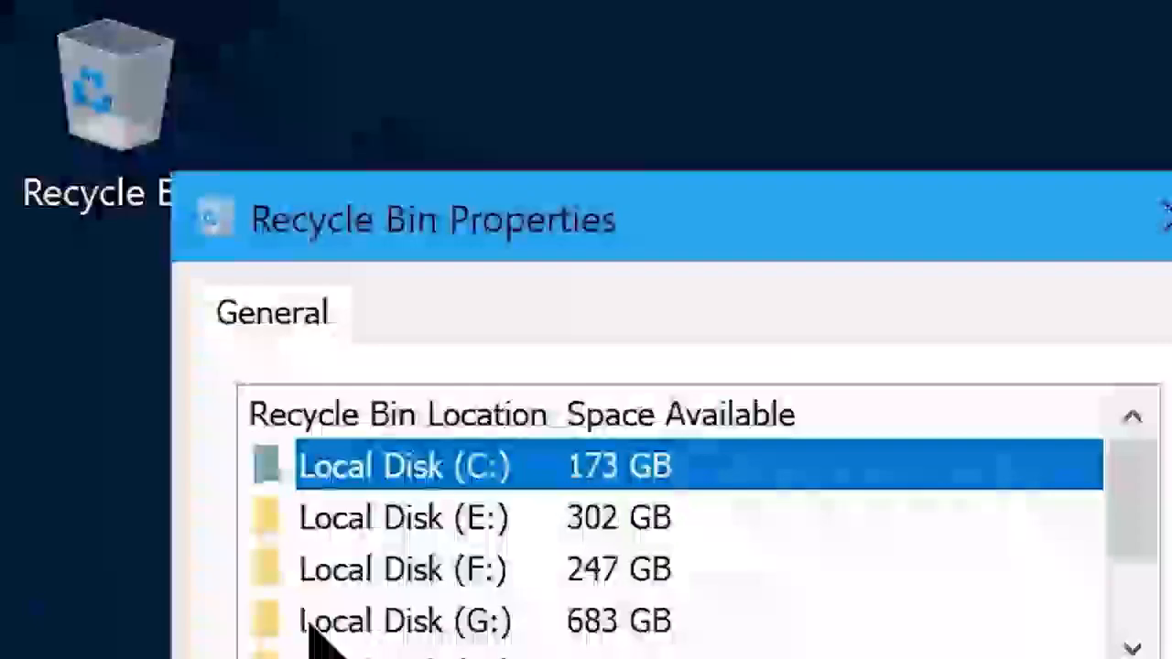
left_click(705, 359)
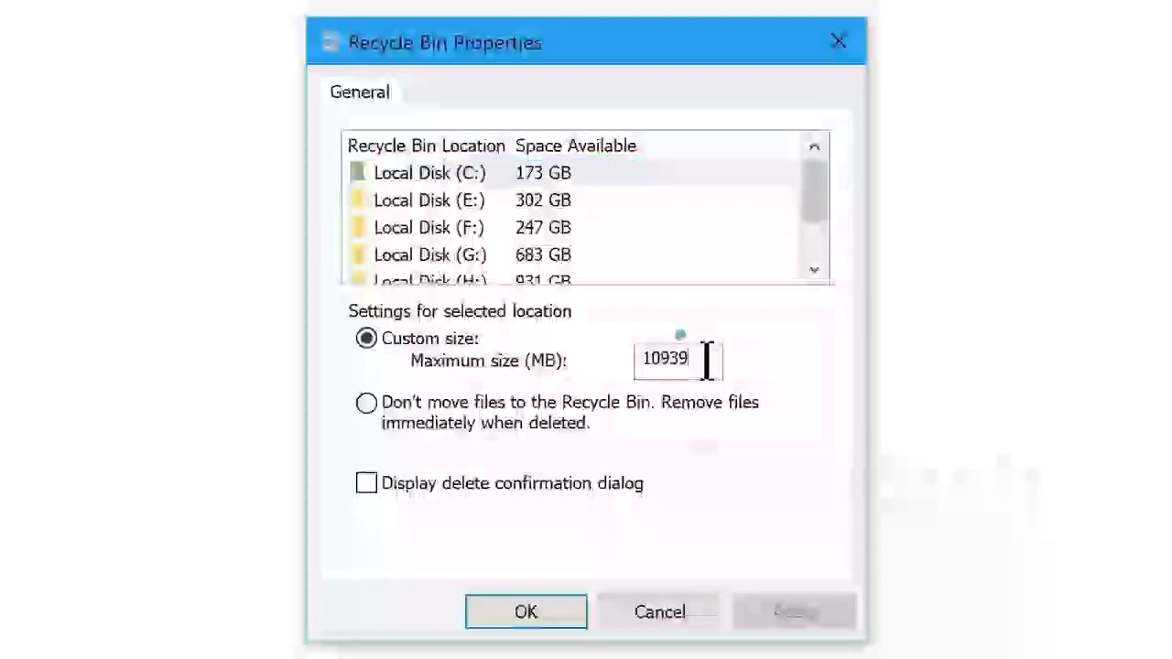
double_click(707, 360)
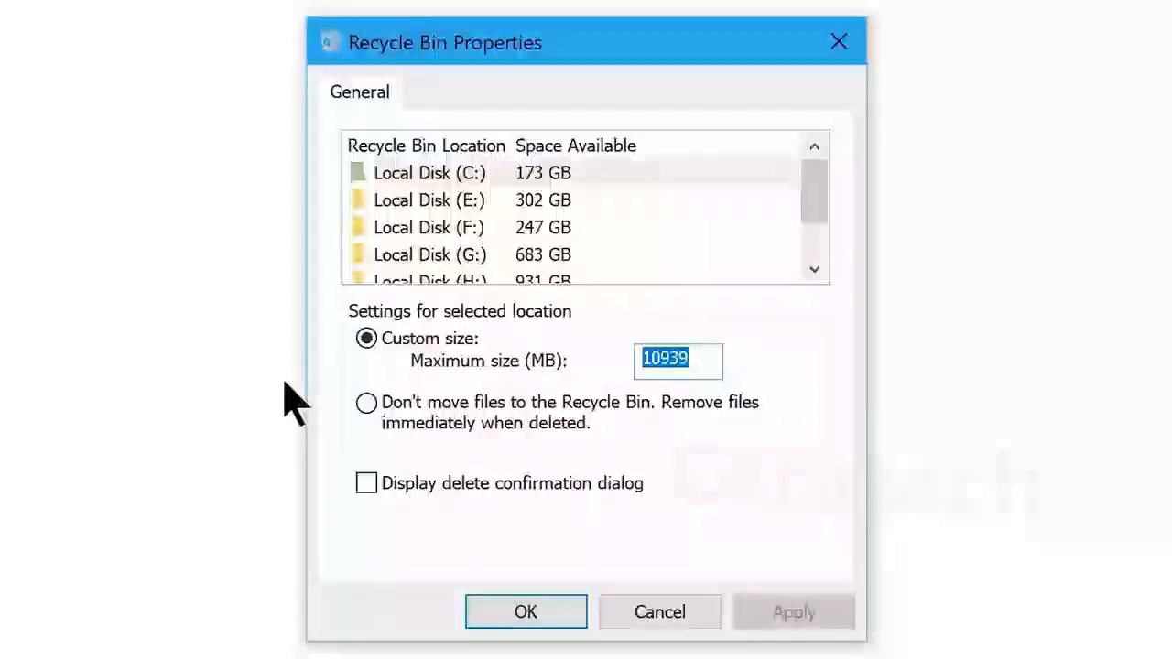
left_click(464, 177)
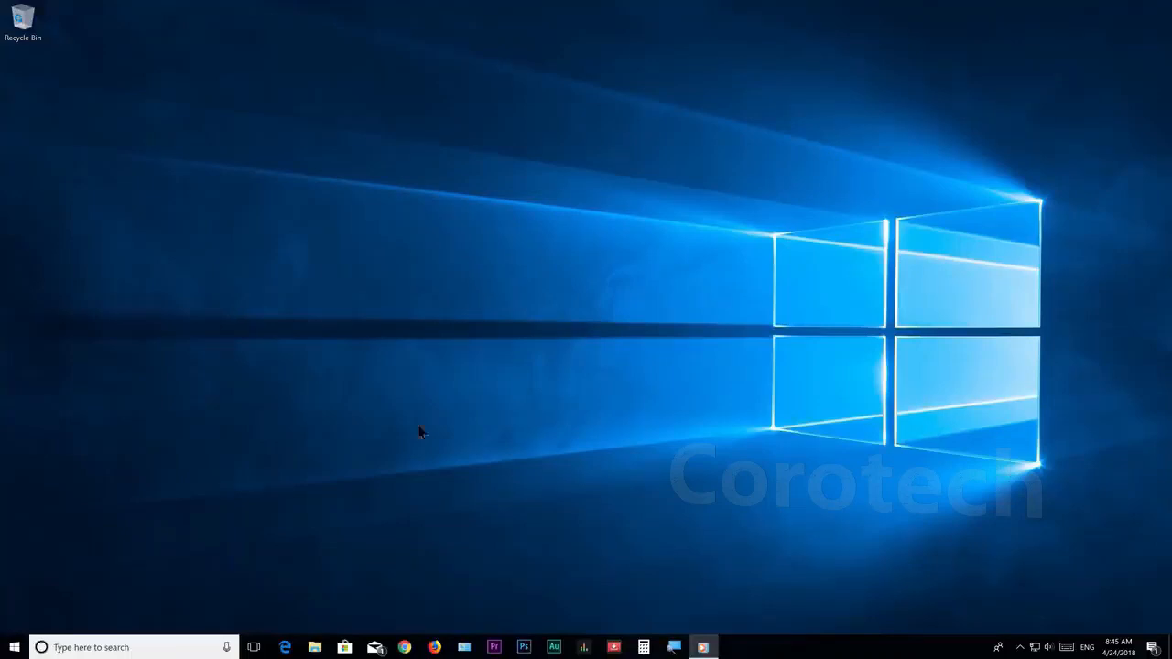
Find and open This PC, open the properties of Local Disk (C:) and start Disk Cleanup for it
left_click(15, 647)
type("This pc")
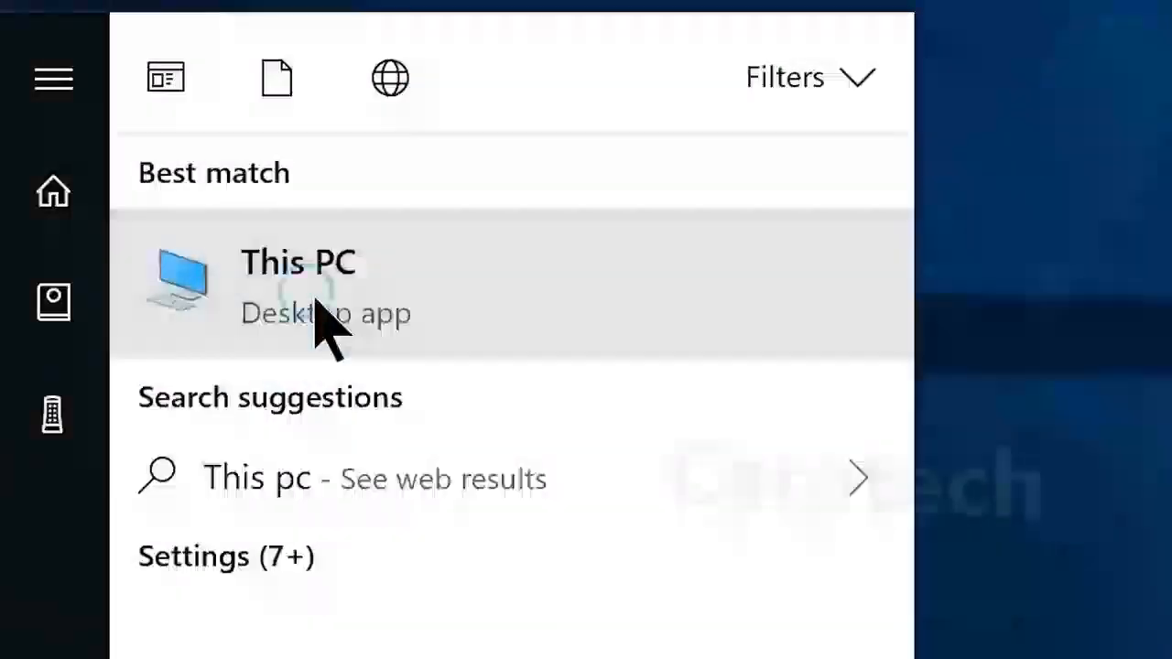
left_click(314, 299)
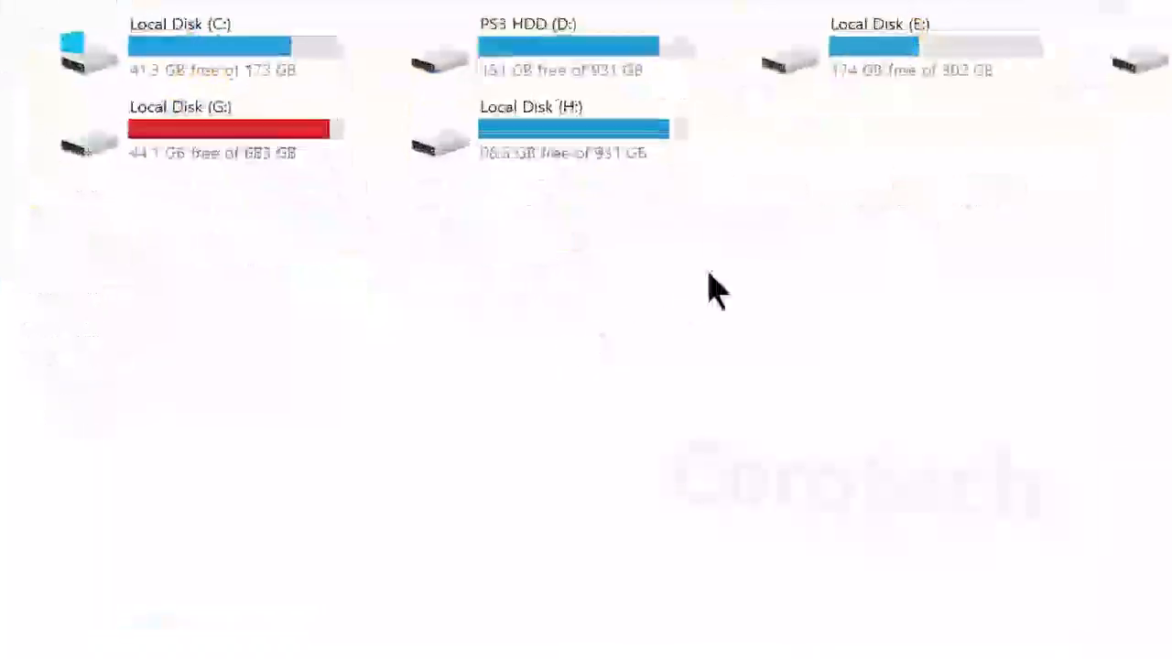
right_click(244, 62)
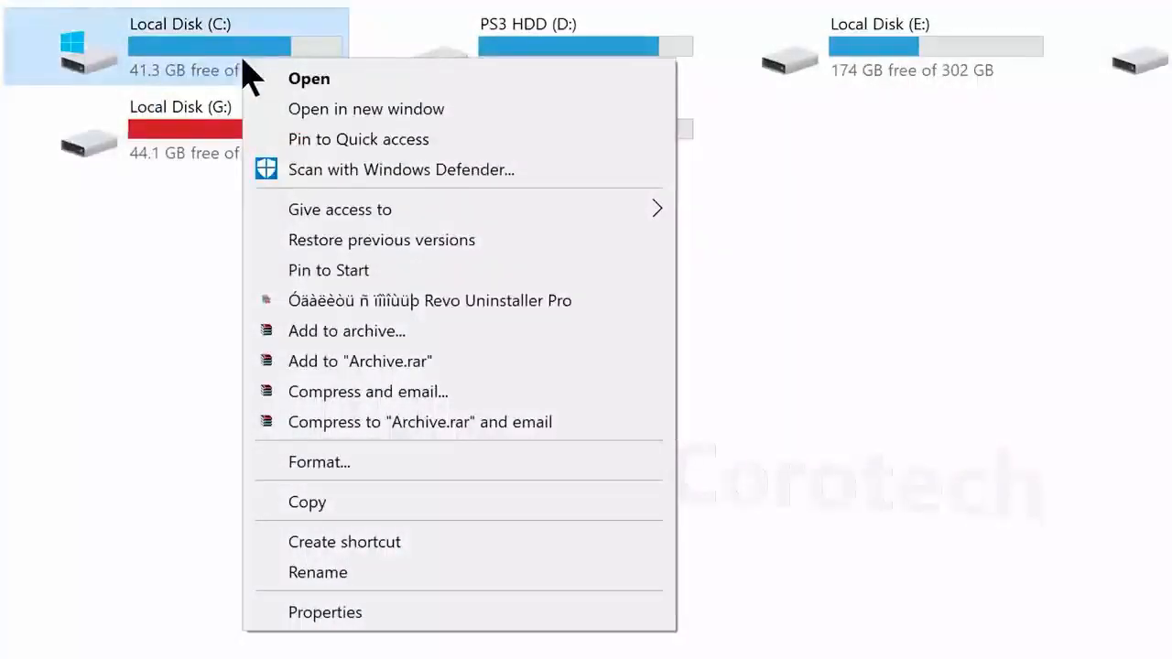
left_click(338, 613)
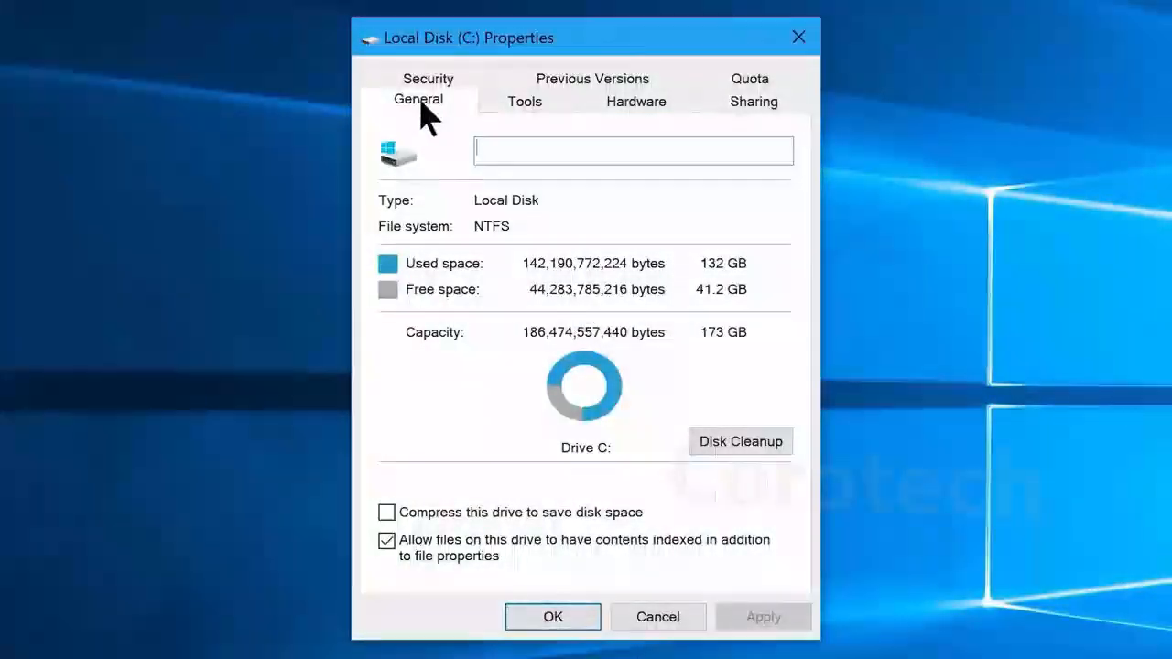
left_click(742, 446)
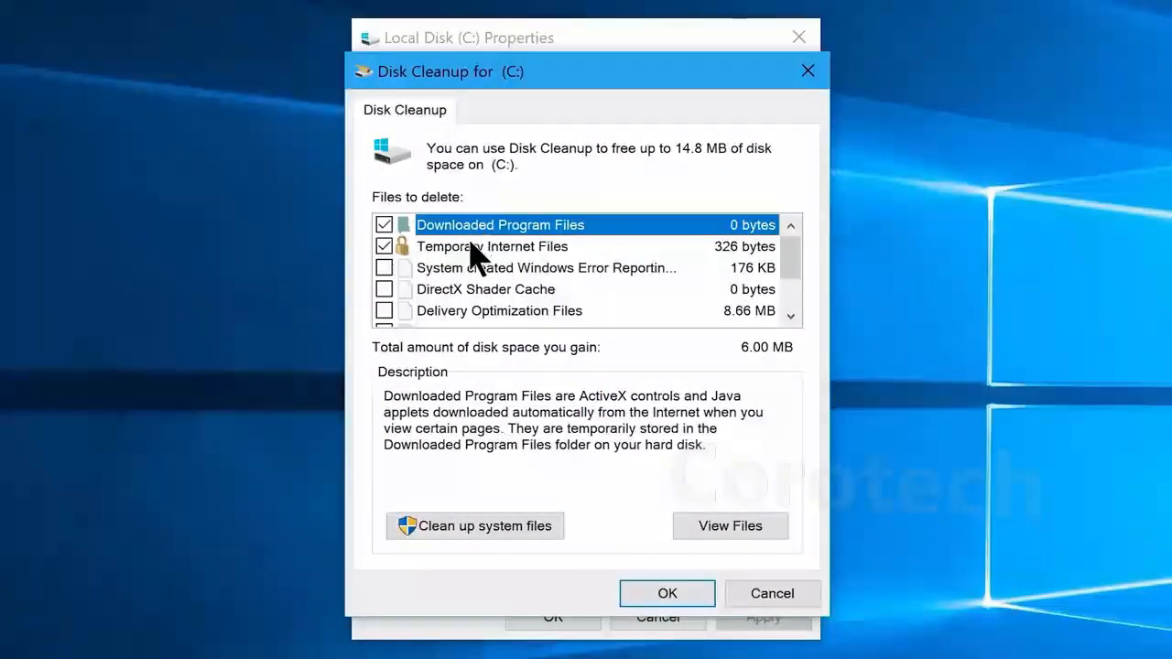
Review the cleanup list for drive C: with system files included, and permanently delete the checked Downloaded Program Files and Temporary Internet Files
left_click(476, 249)
scroll(458, 275, "down", 1)
left_click(440, 311)
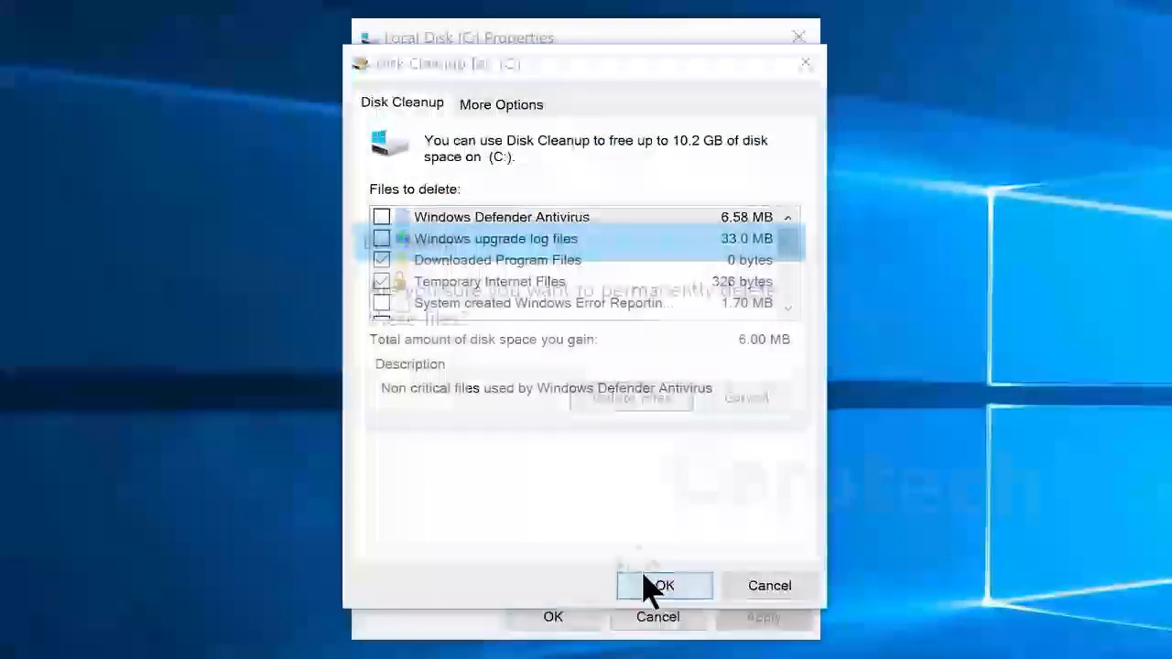
left_click(649, 586)
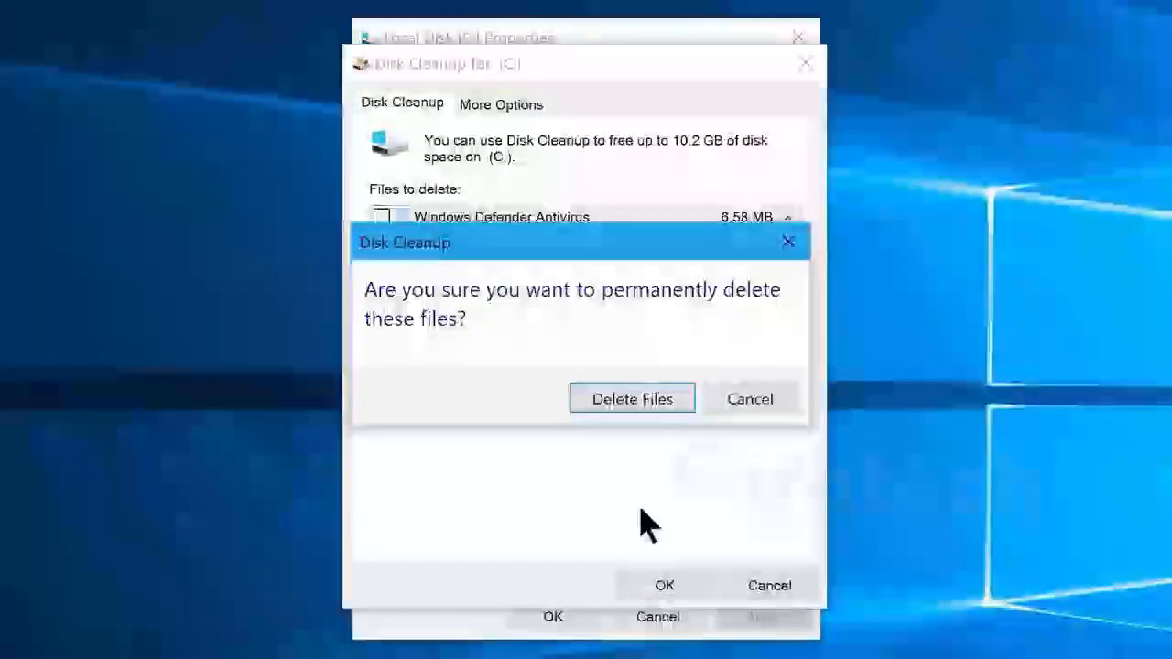
left_click(628, 403)
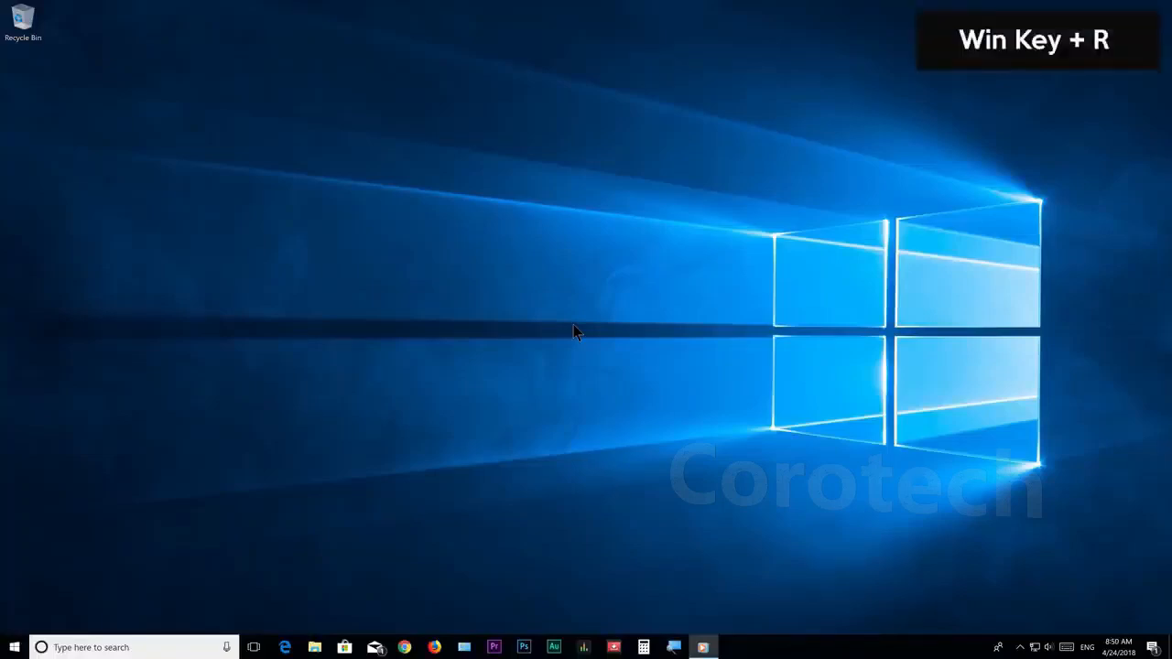
Open the Registry Editor with the Run command regedit
key("super+r")
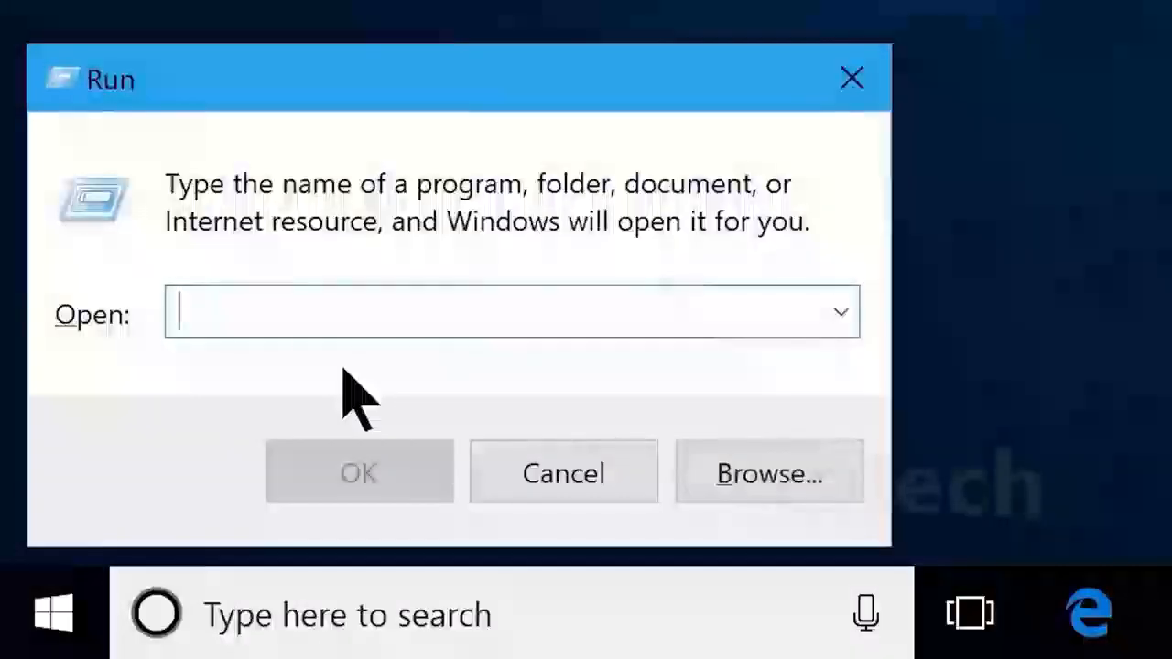
type("regedit")
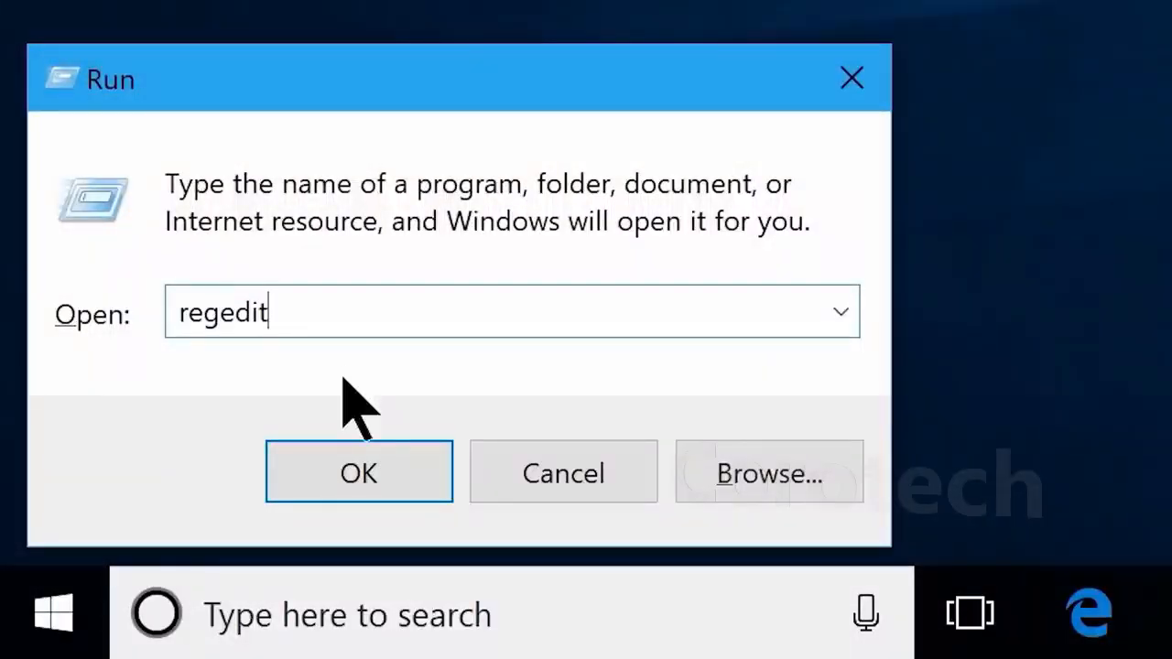
left_click(359, 472)
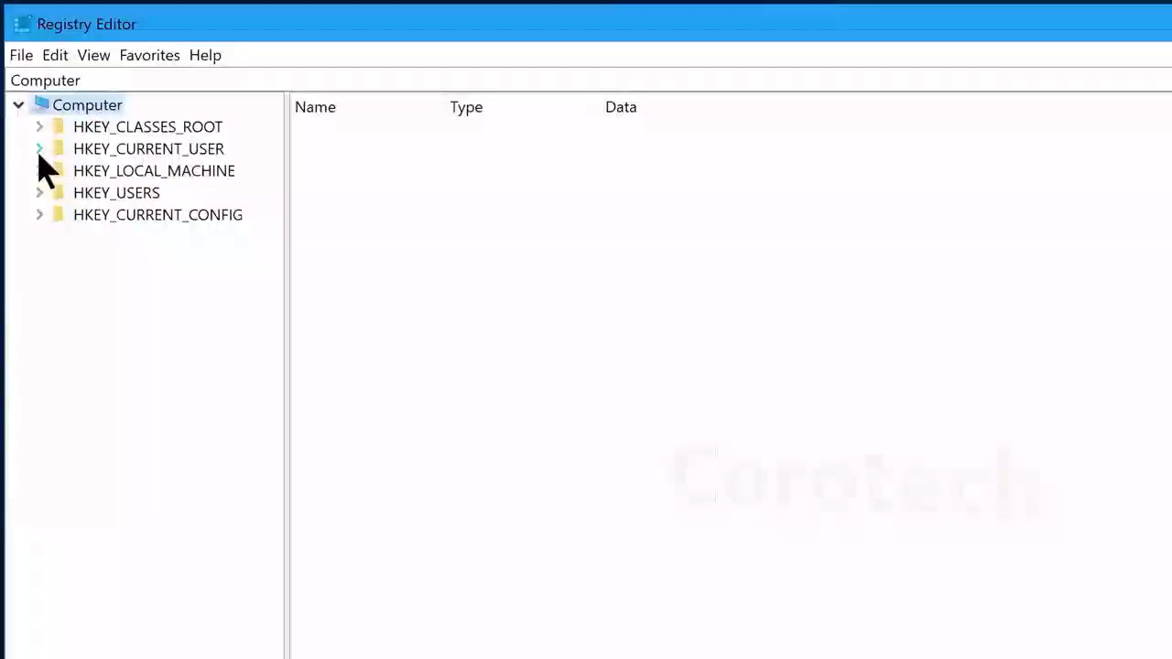
In HKEY_CURRENT_USER\Control Panel\Mouse, set the MouseHoverTime value data to 10
left_click(40, 149)
double_click(108, 216)
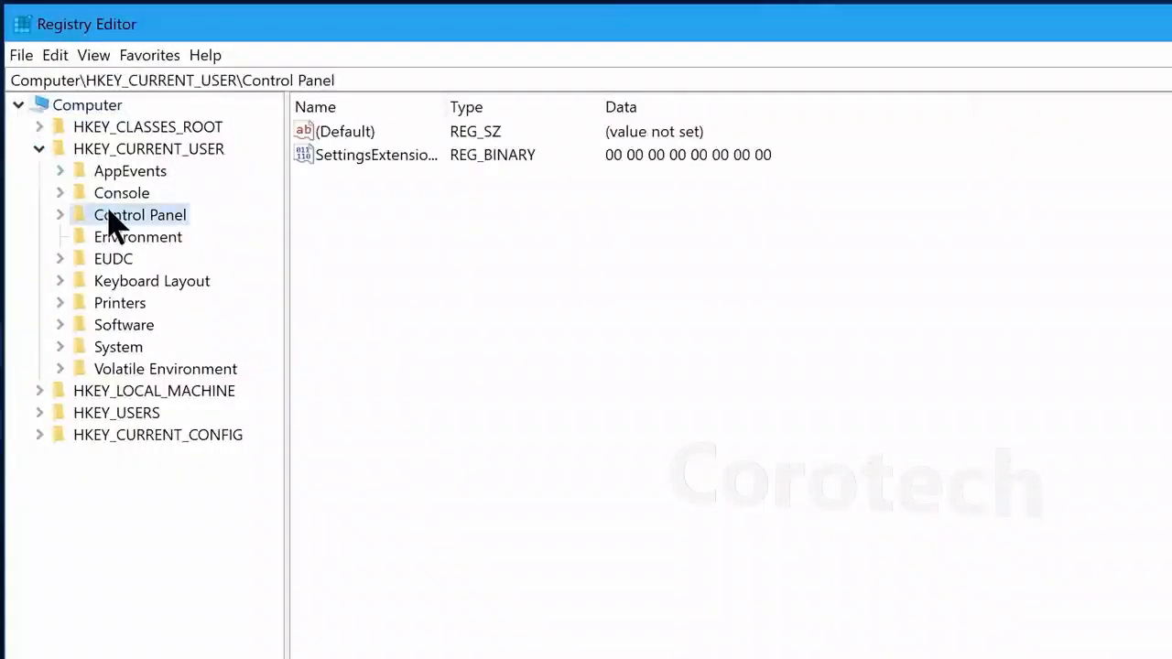
left_click(136, 478)
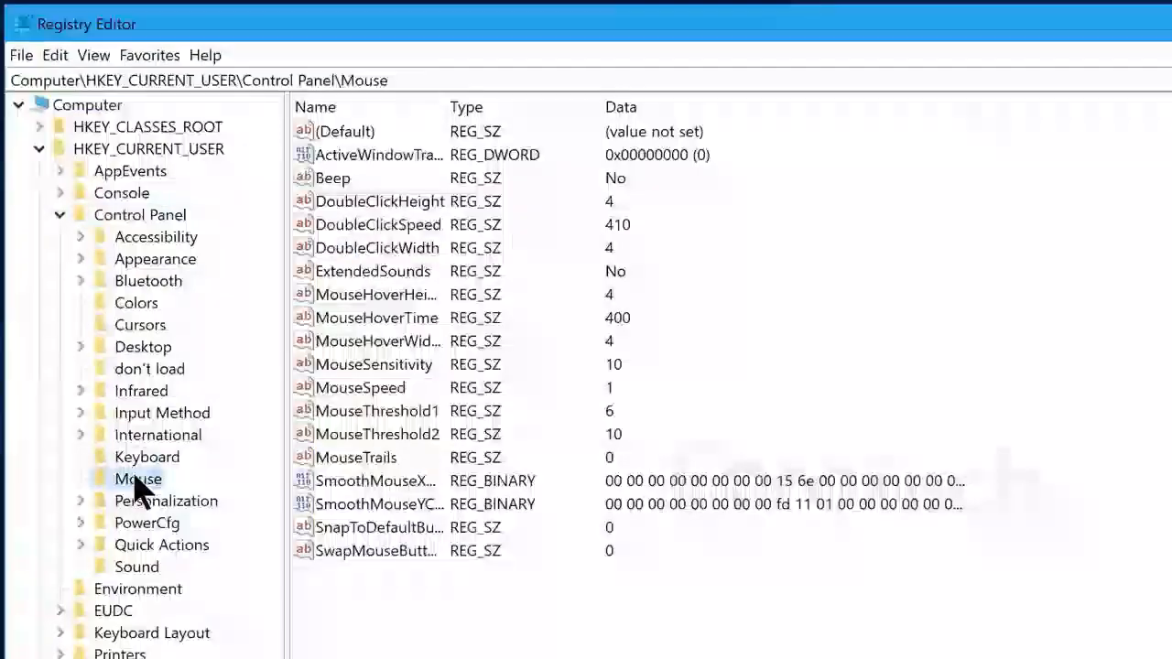
double_click(369, 318)
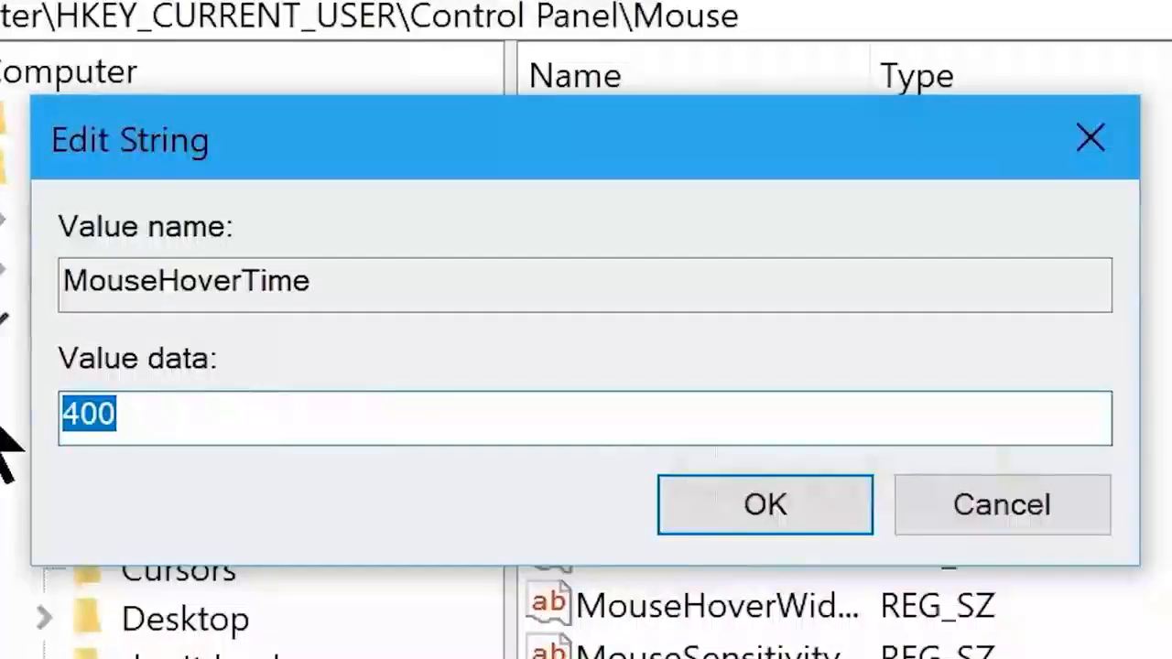
type("10")
left_click(765, 504)
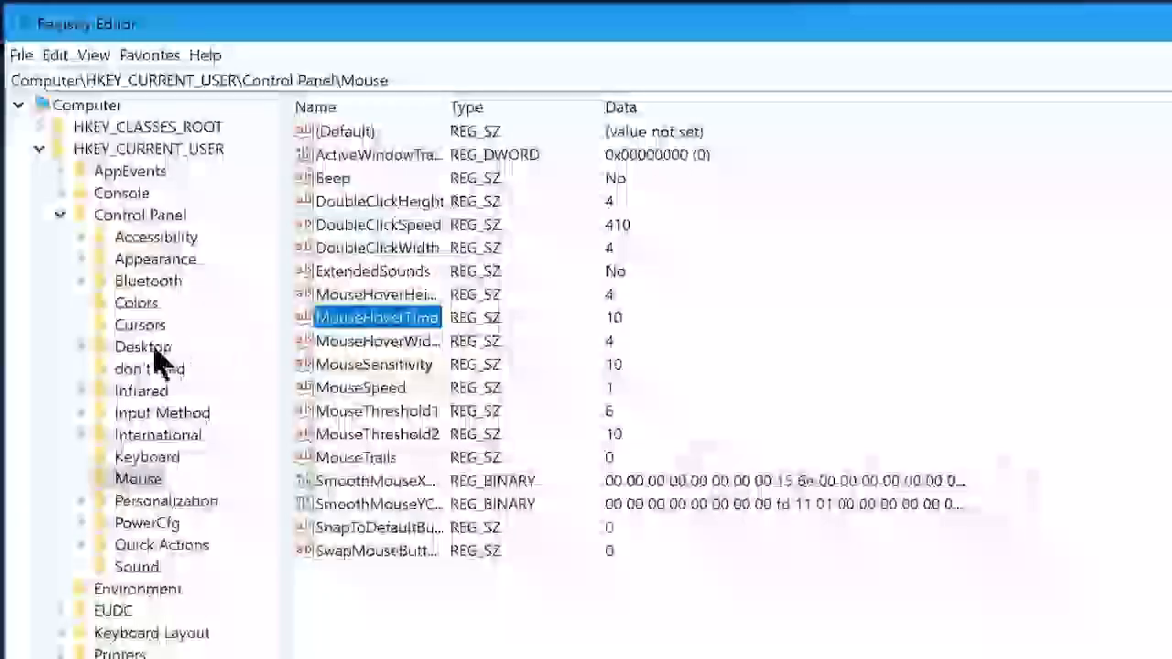
In HKEY_CURRENT_USER\Control Panel\Desktop, set the MenuShowDelay value data to 10
left_click(154, 351)
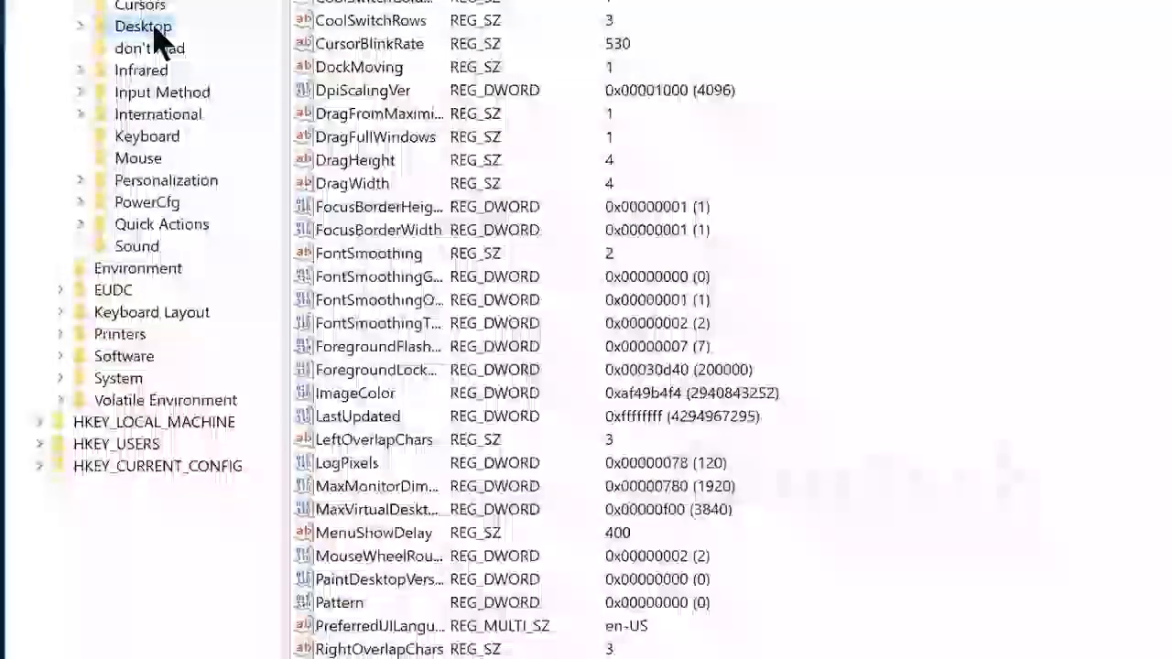
left_click(357, 536)
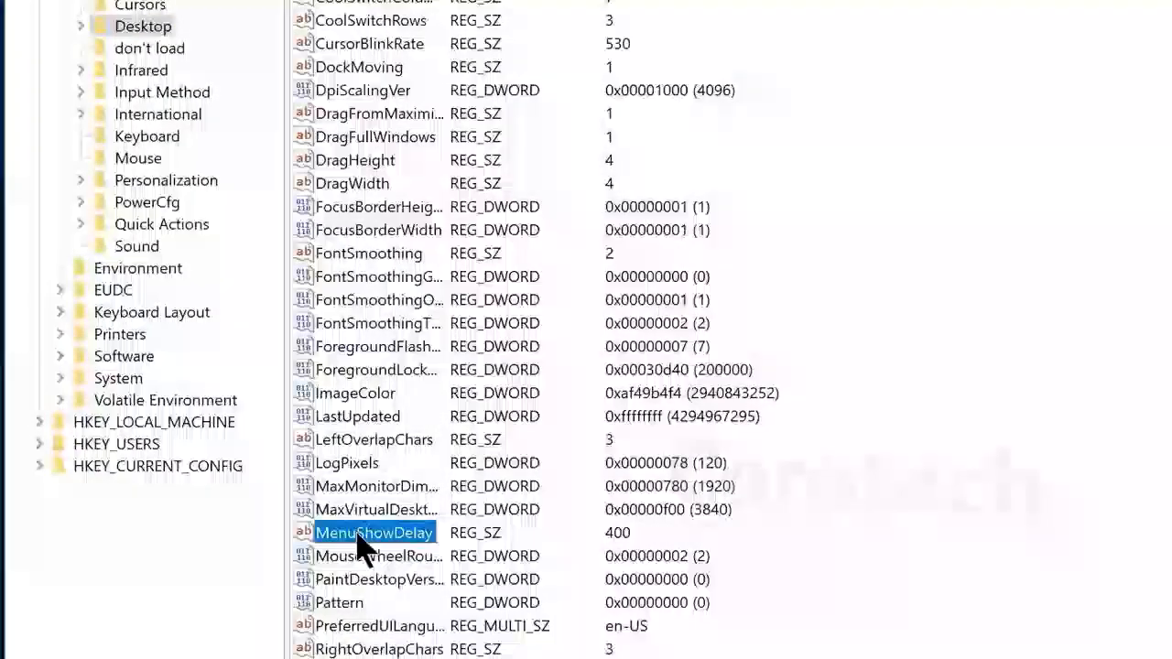
double_click(358, 538)
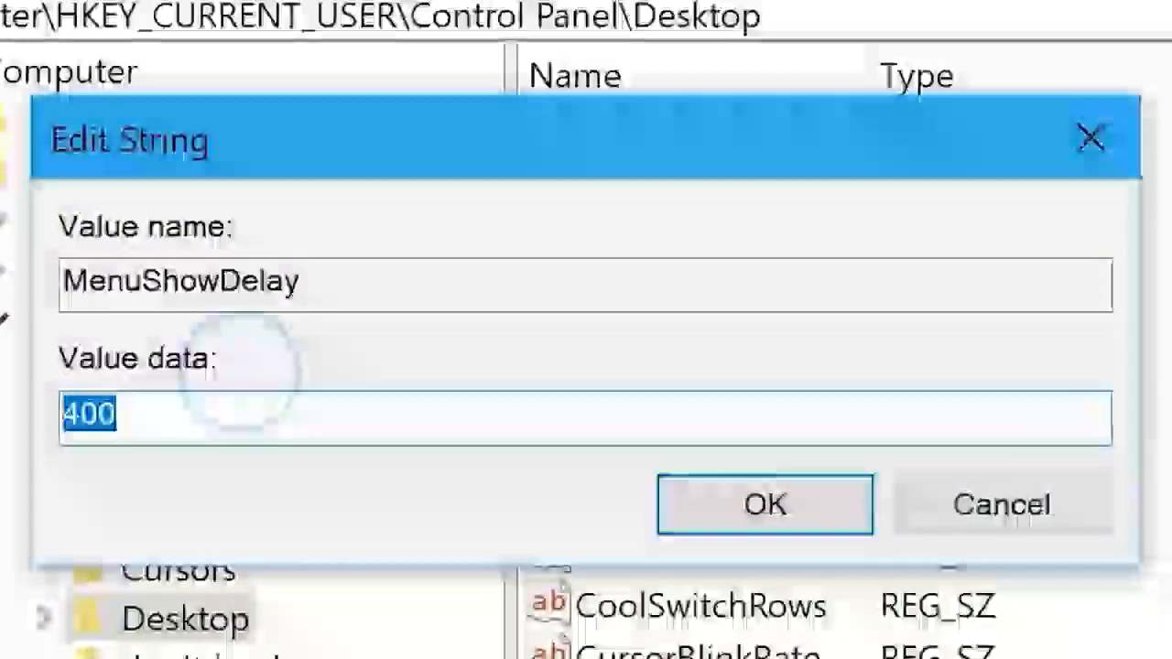
type("10")
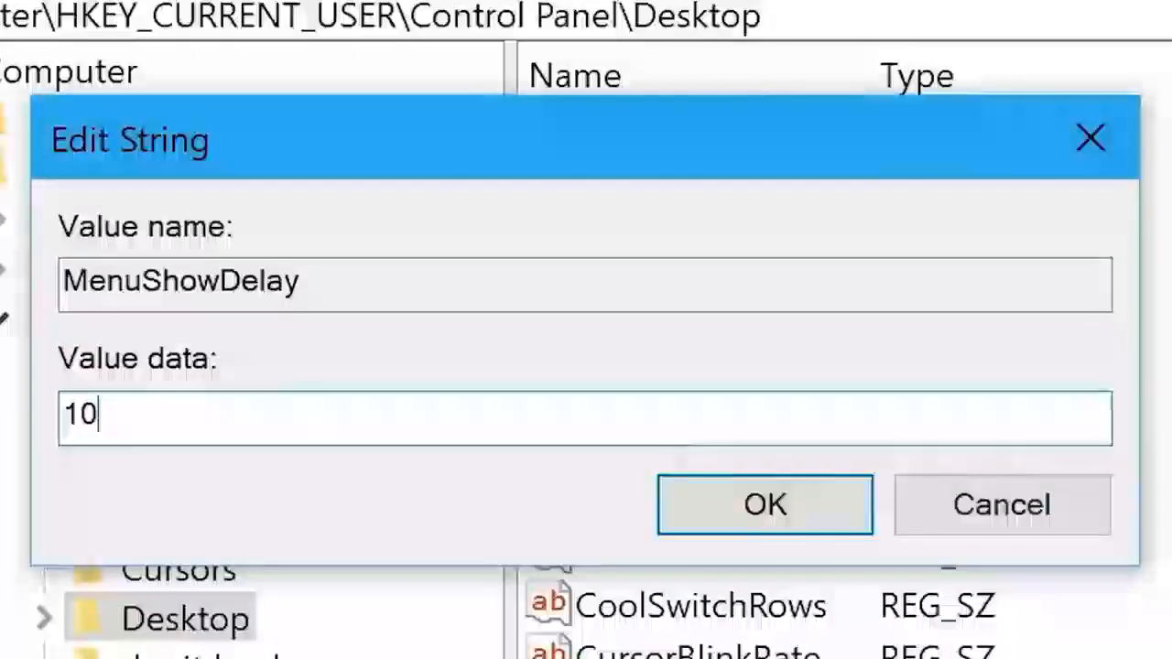
left_click(732, 518)
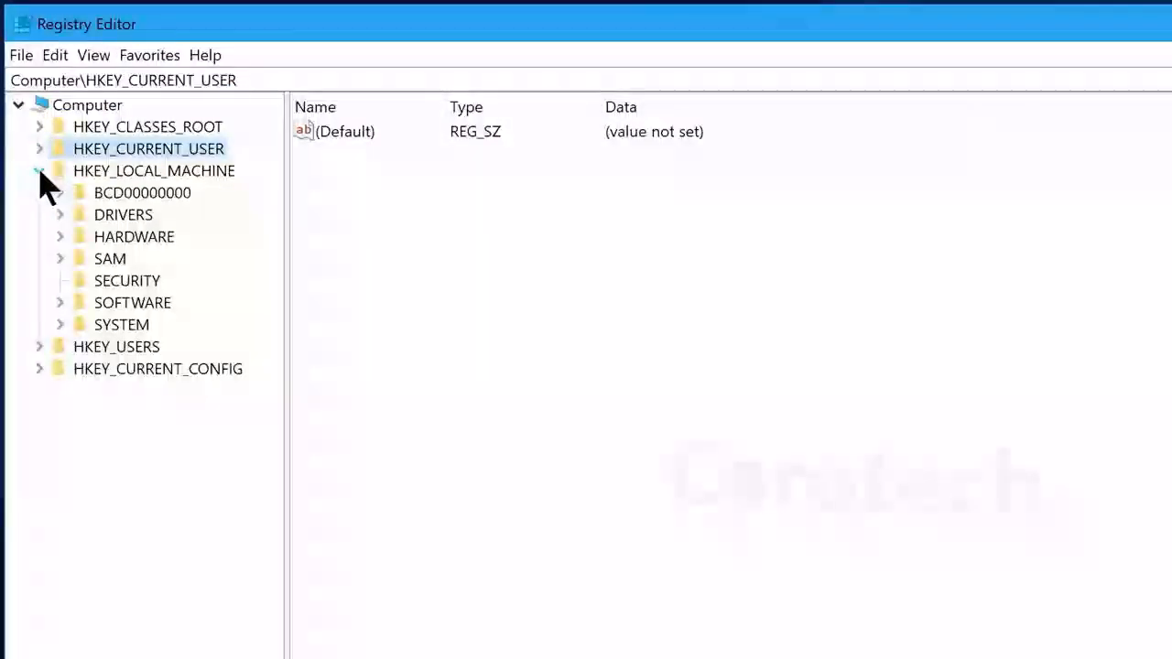
Go to the registry key HKEY_LOCAL_MACHINE\SOFTWARE\Microsoft\Windows NT\CurrentVersion\Multimedia\SystemProfile
left_click(60, 302)
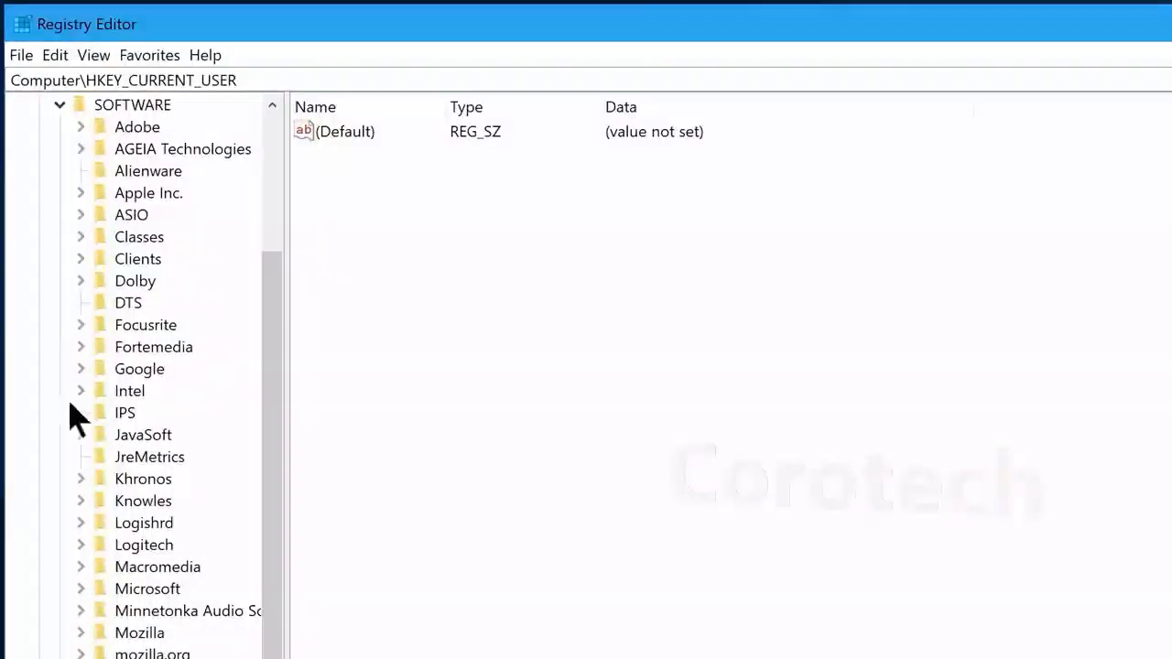
left_click(81, 589)
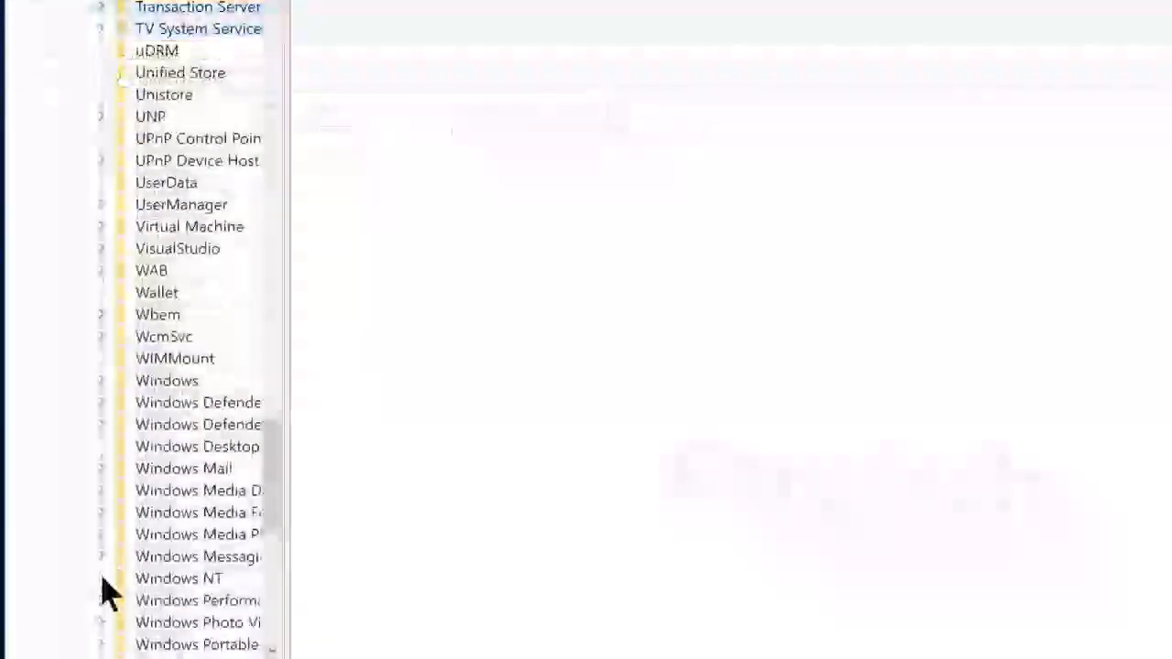
left_click(102, 579)
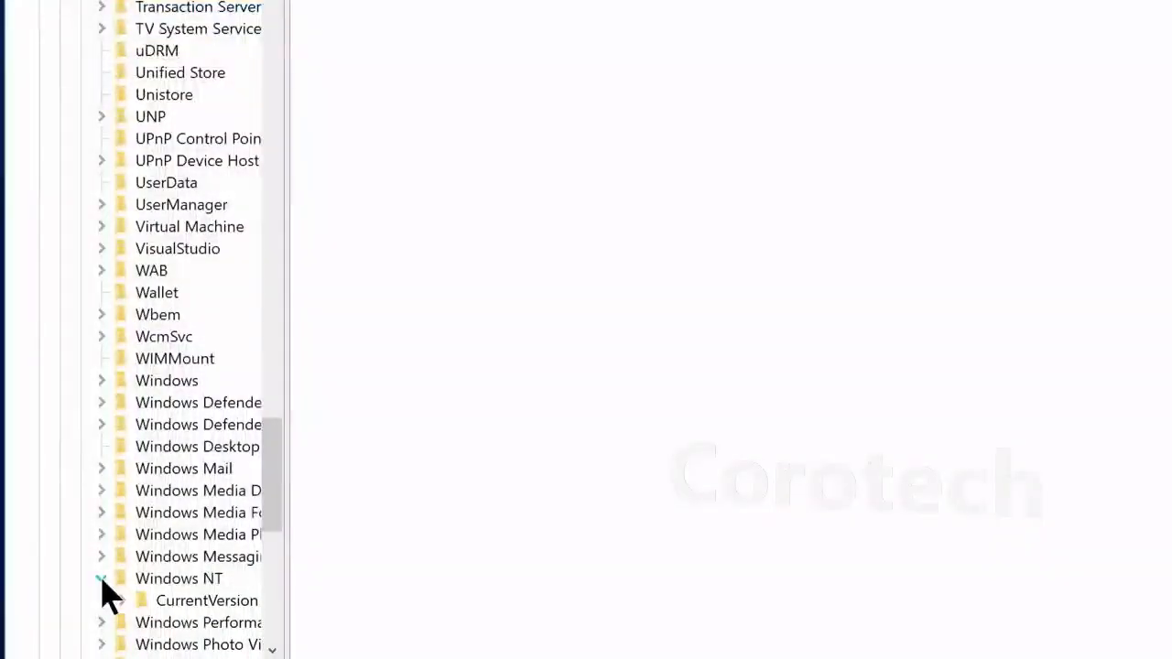
left_click(123, 600)
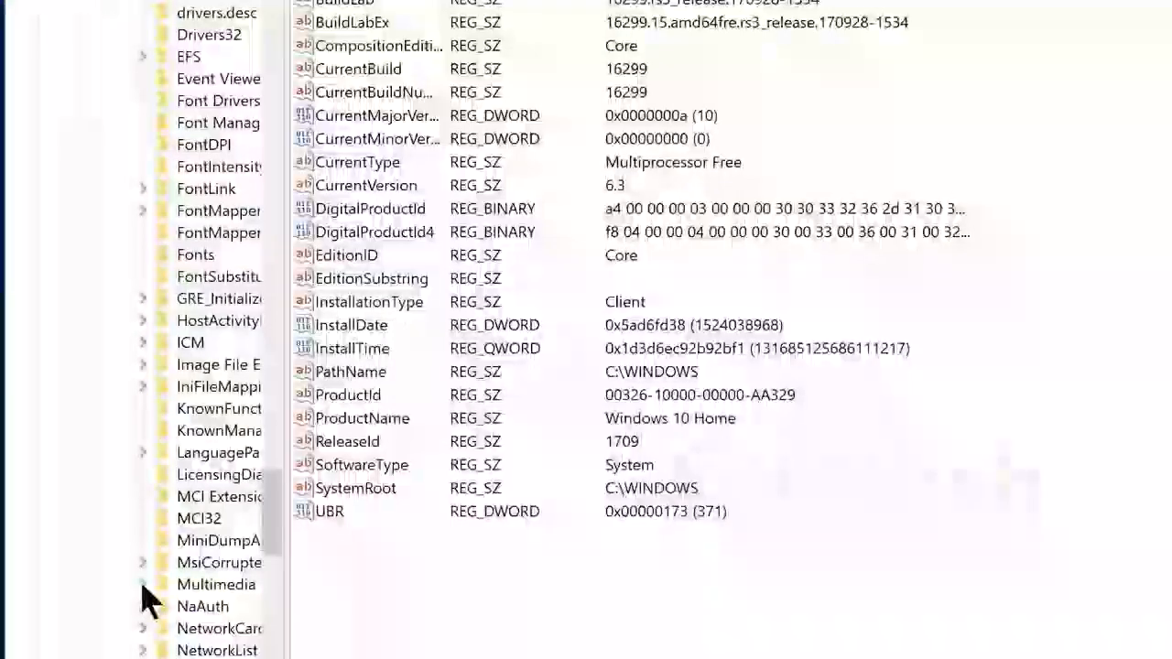
left_click(143, 584)
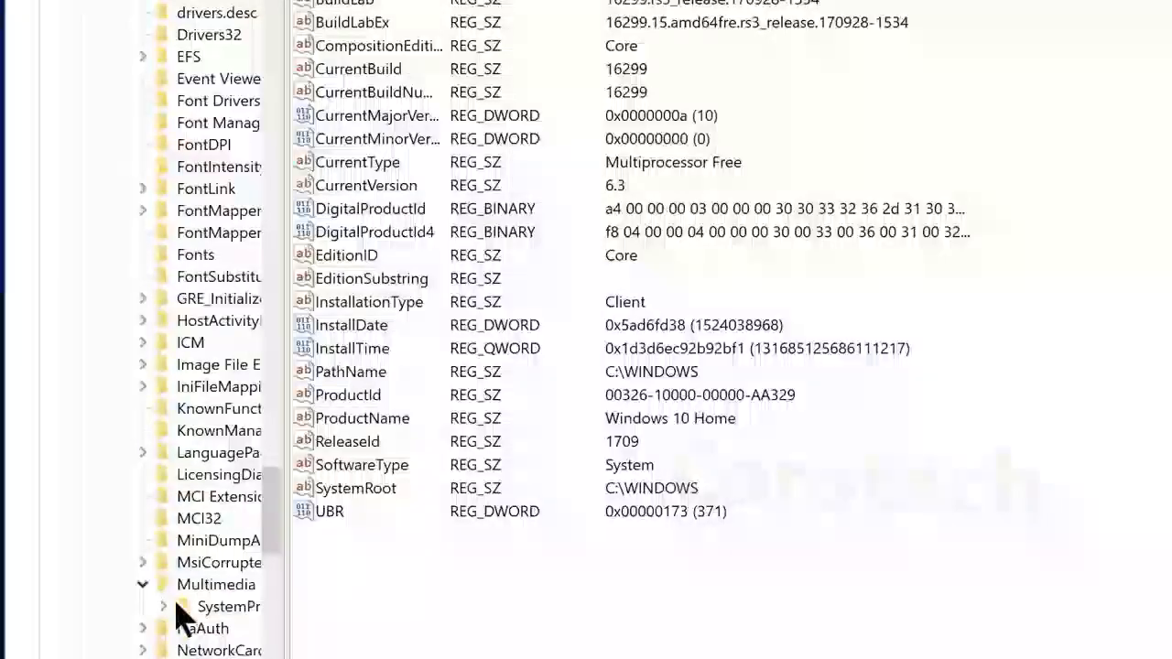
double_click(191, 607)
Set the SystemResponsiveness DWORD value in the SystemProfile key to hexadecimal 0
double_click(414, 176)
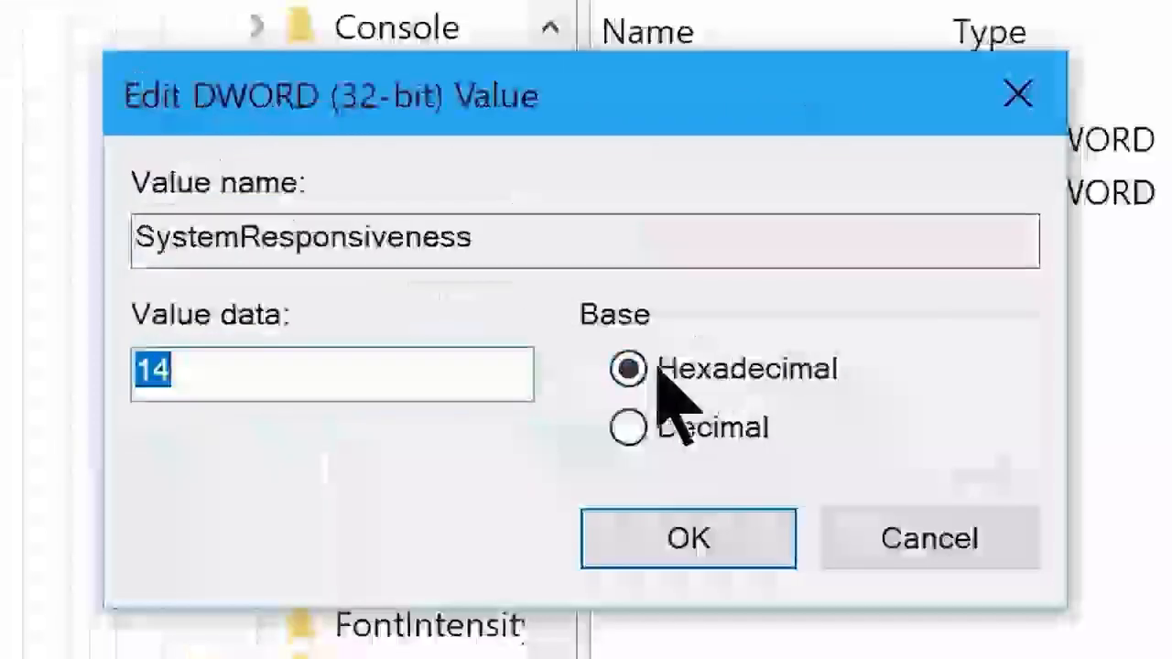
left_click(310, 256)
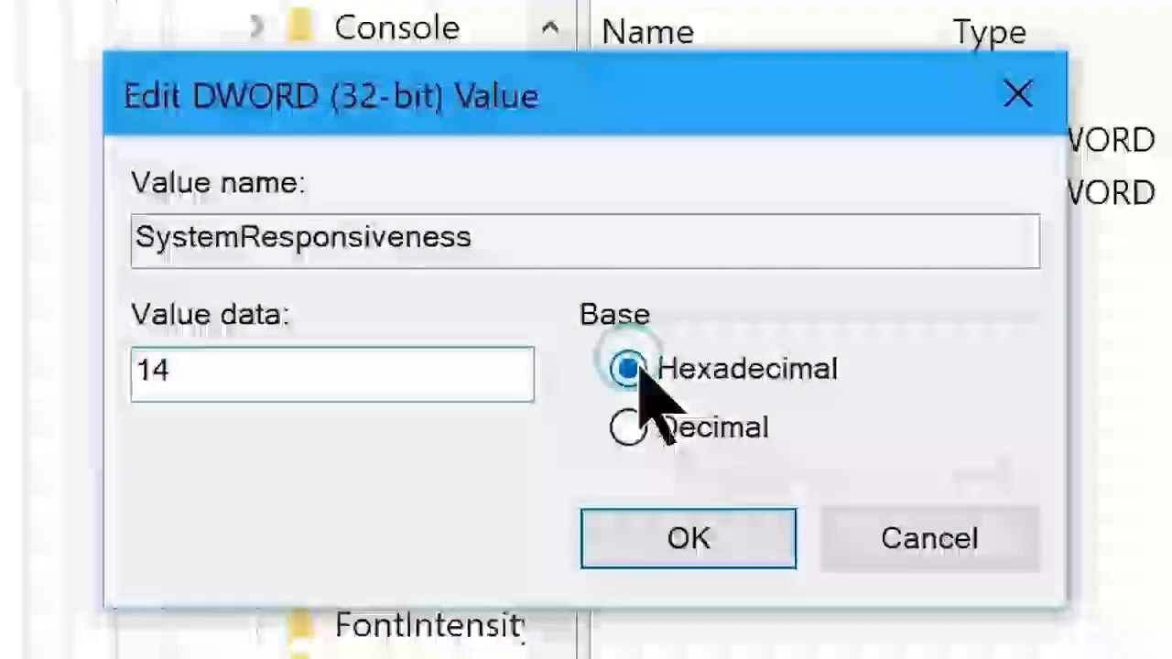
double_click(510, 371)
type("0")
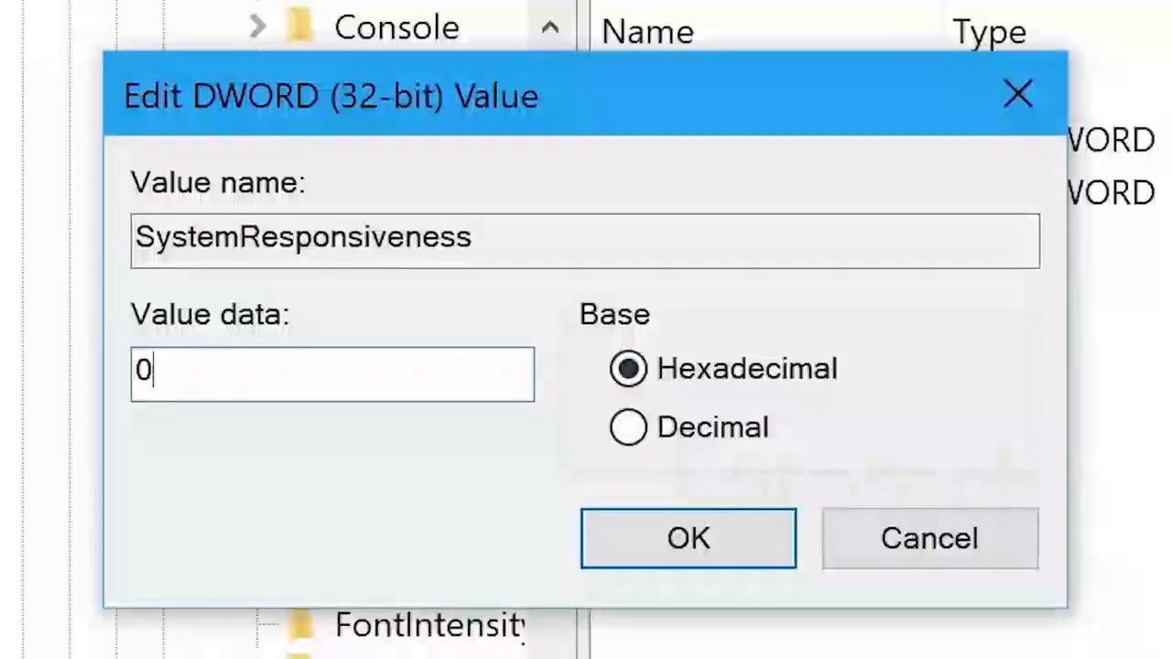
left_click(671, 527)
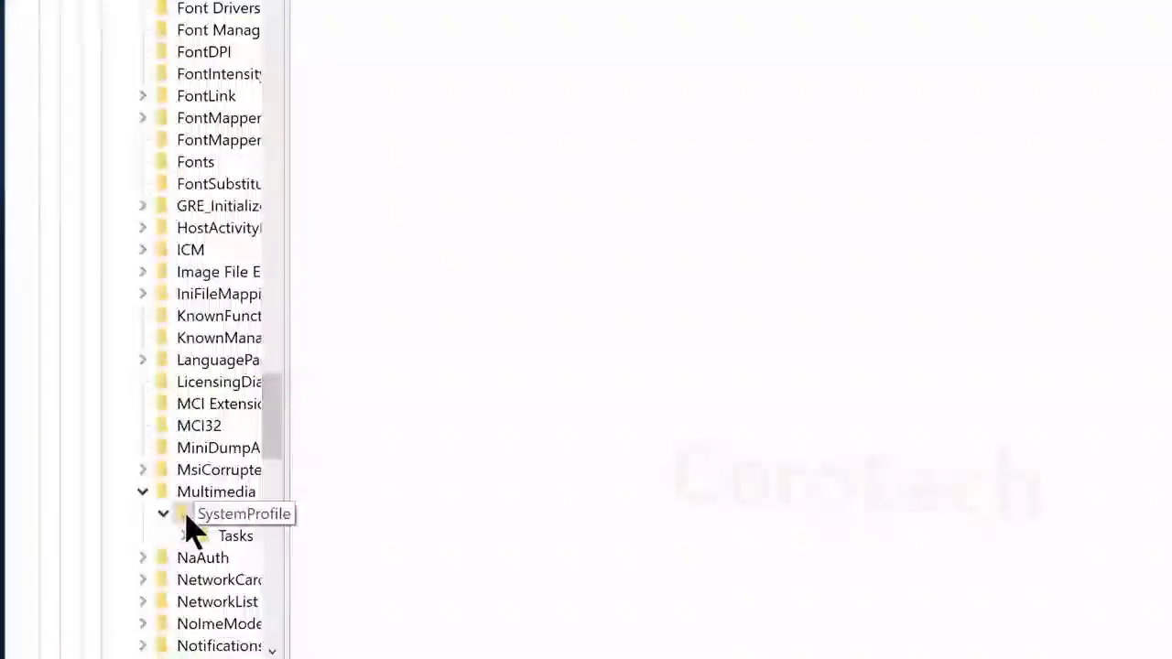
Go to the Games key under Multimedia\SystemProfile\Tasks in the Windows NT\CurrentVersion branch
left_click(188, 514)
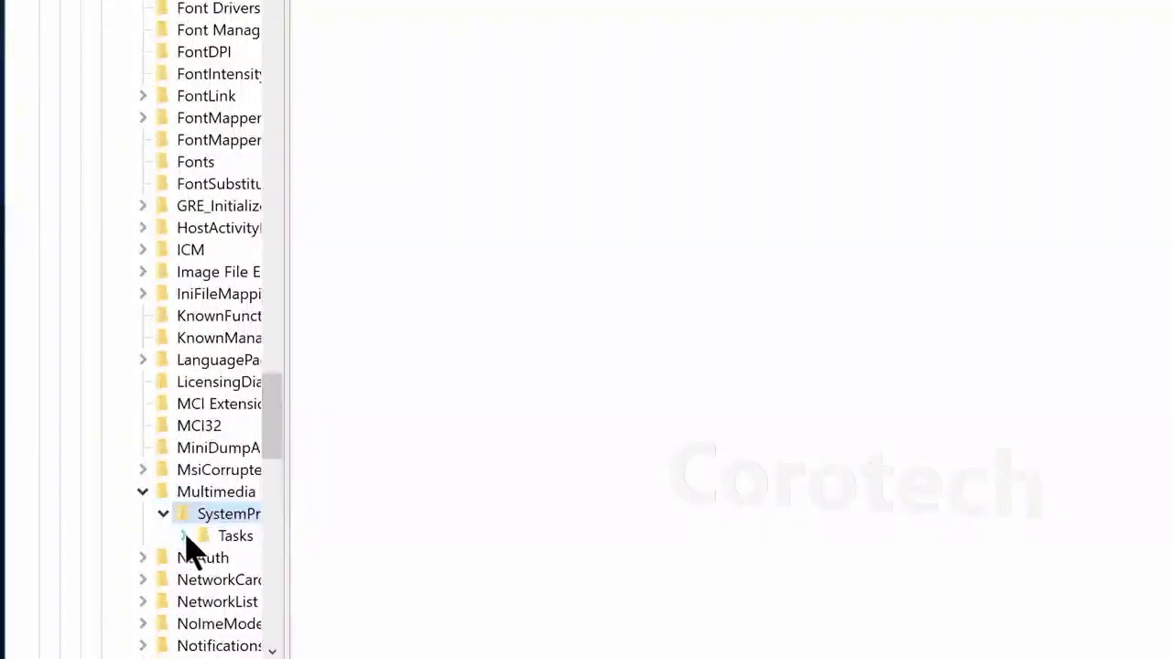
left_click(184, 536)
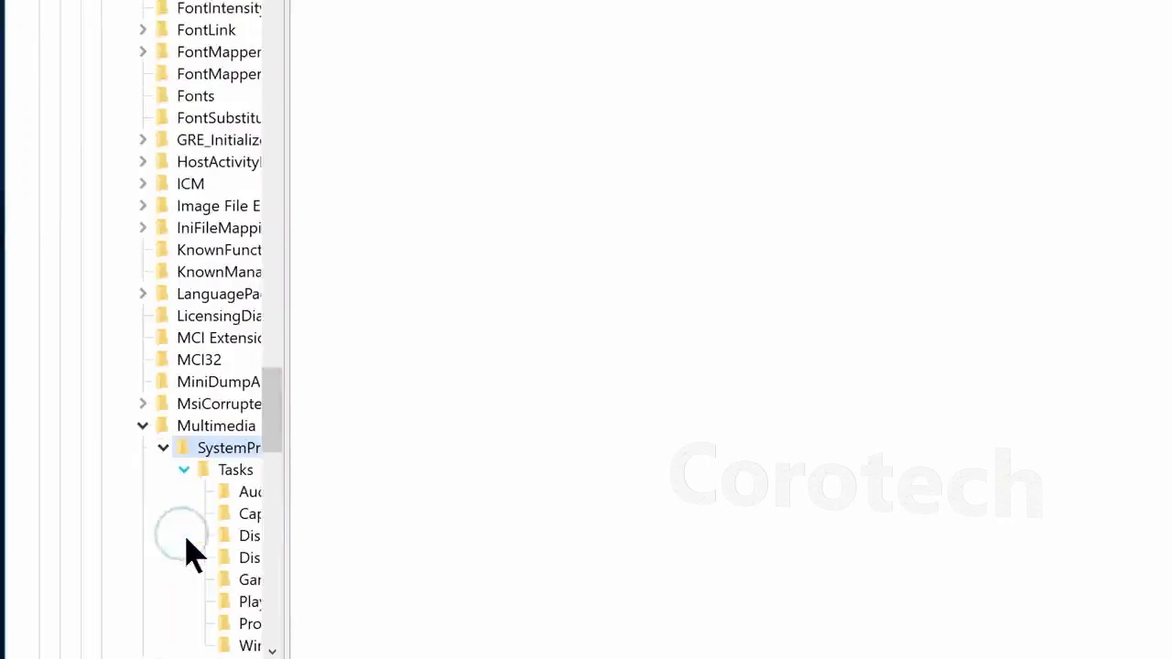
left_click(246, 585)
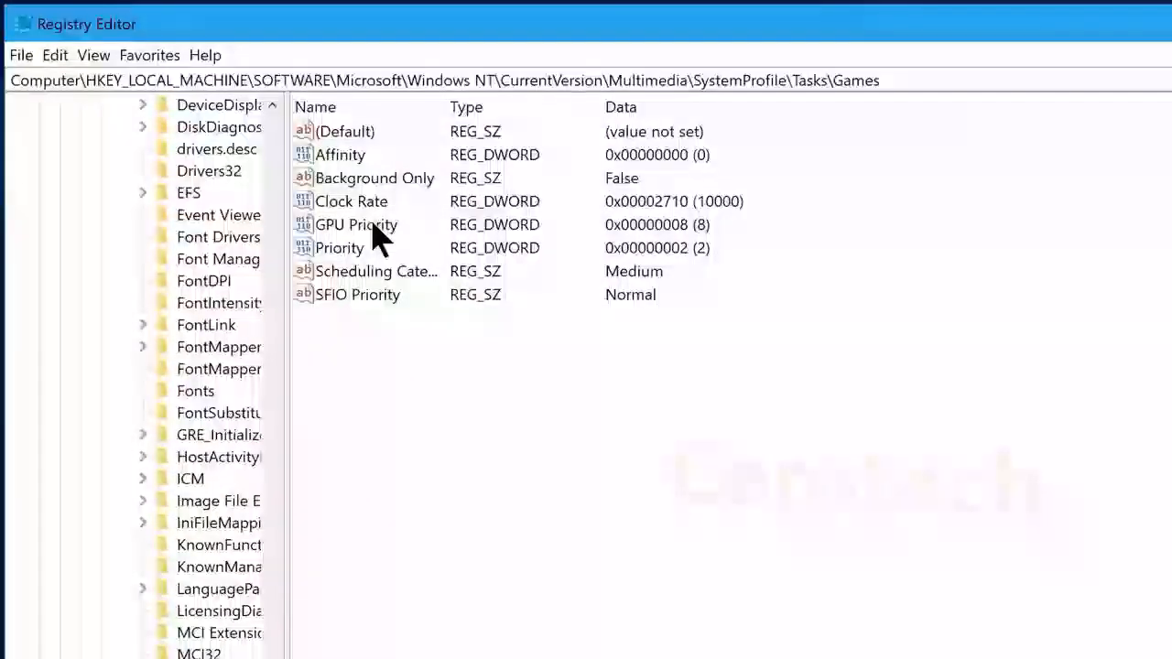
Set the GPU Priority value data in the Games key to hexadecimal 8
double_click(373, 227)
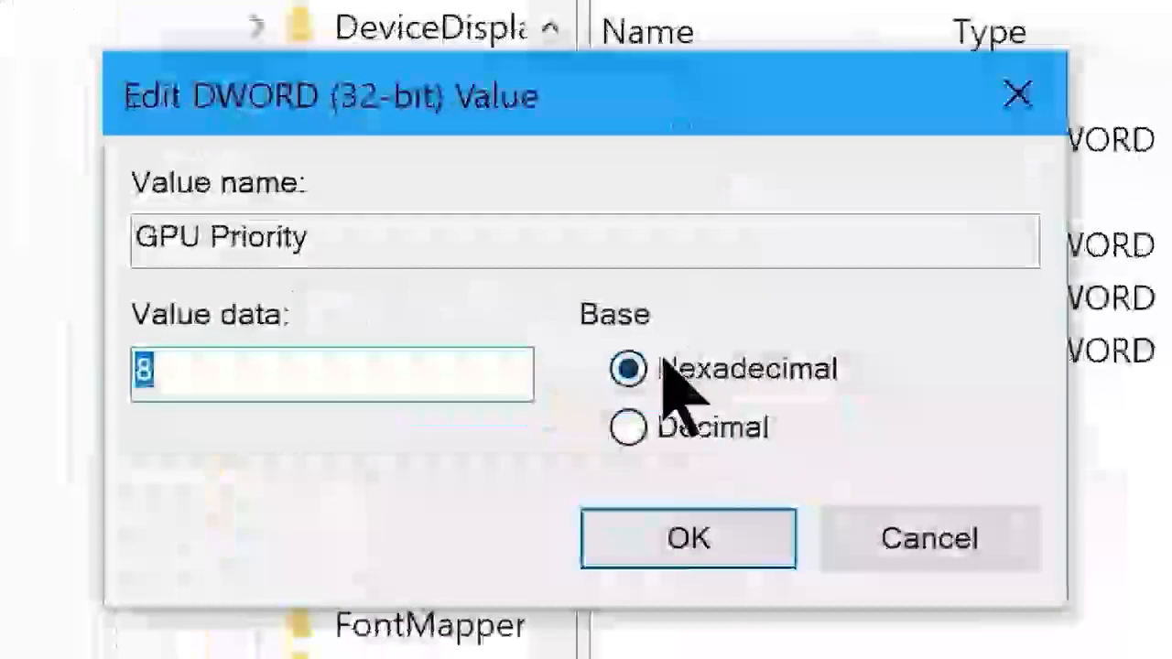
left_click(310, 254)
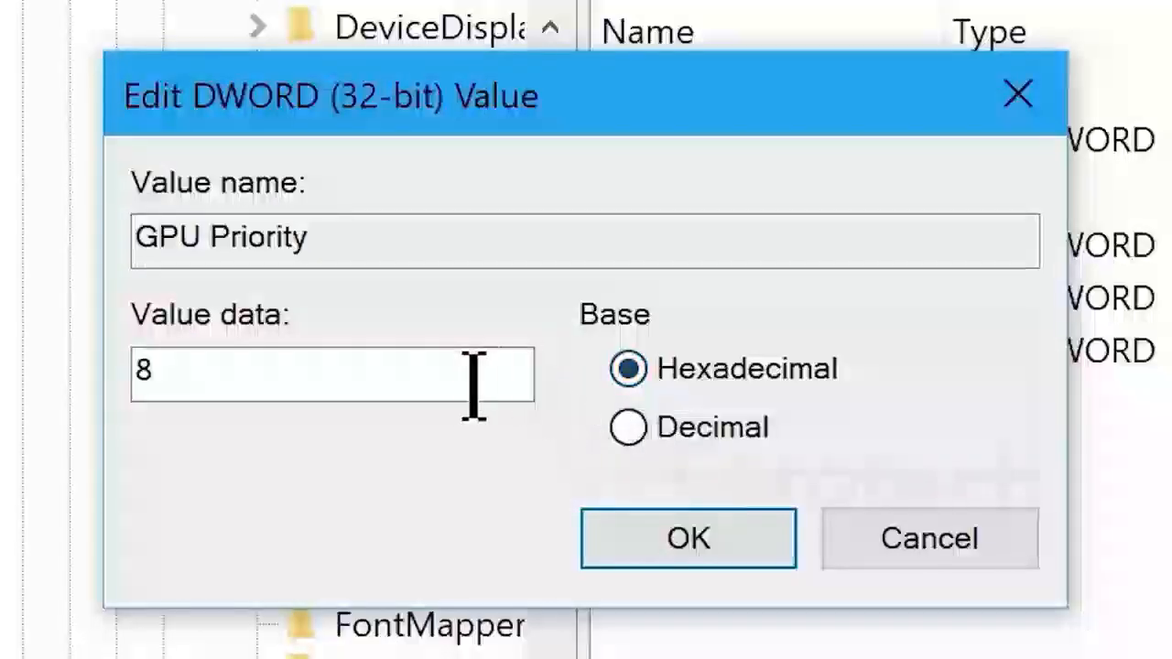
double_click(212, 254)
left_click(606, 522)
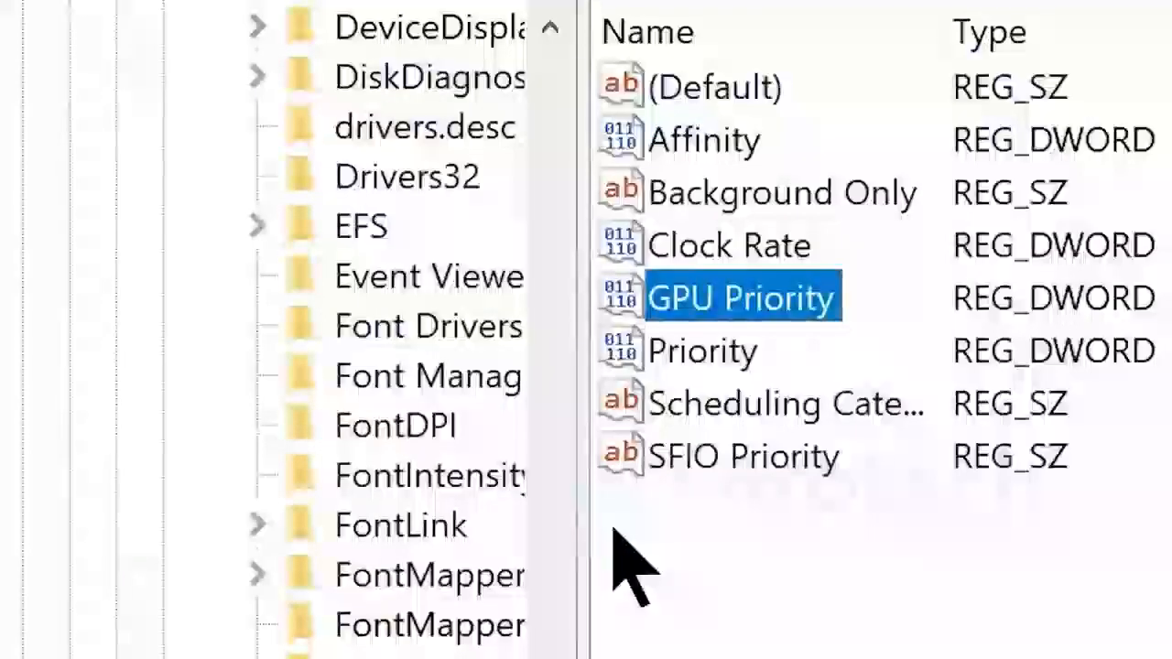
Set the Priority value data in the Games key to hexadecimal 6 and close the Registry Editor
double_click(696, 355)
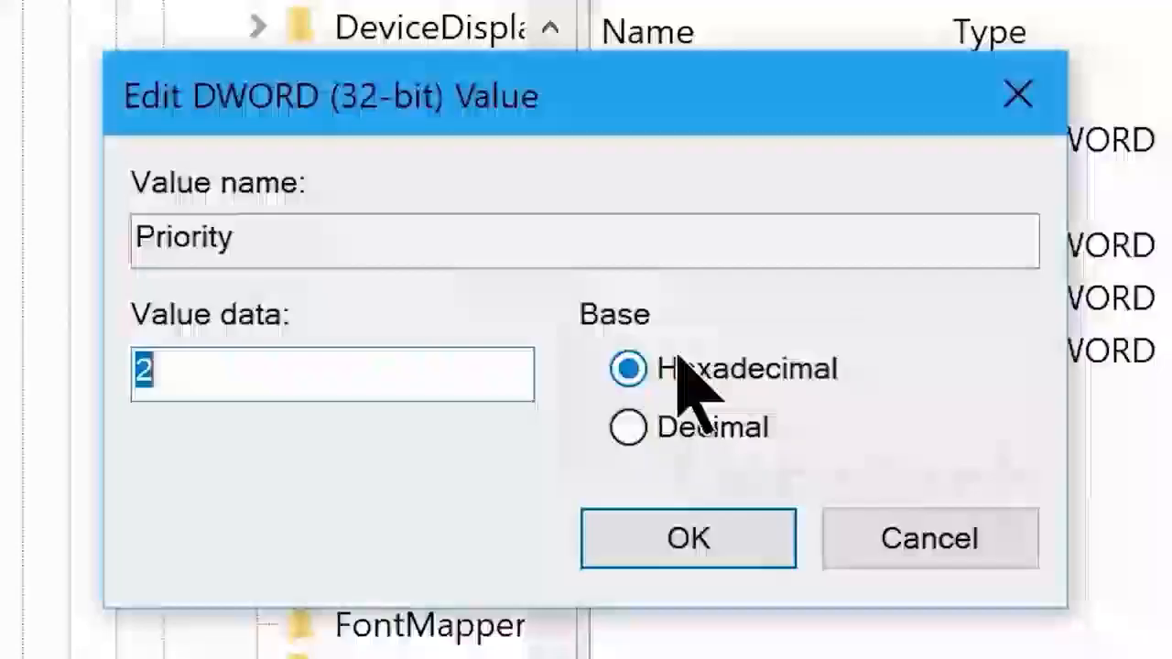
left_click(640, 370)
double_click(440, 374)
type("6")
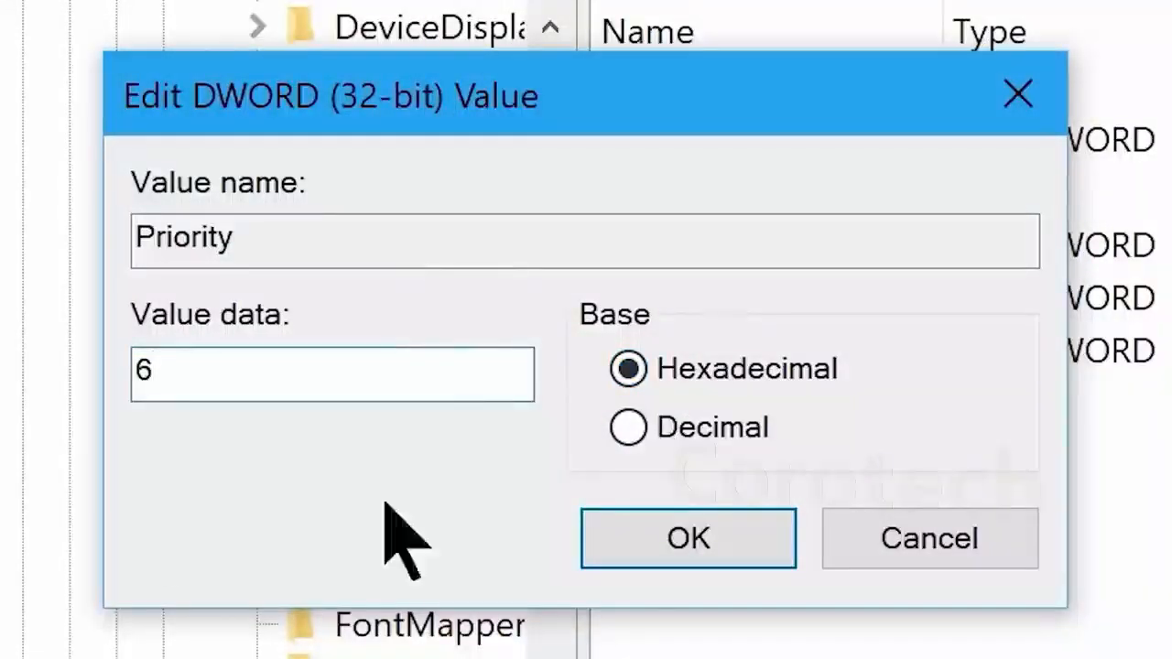
left_click(664, 536)
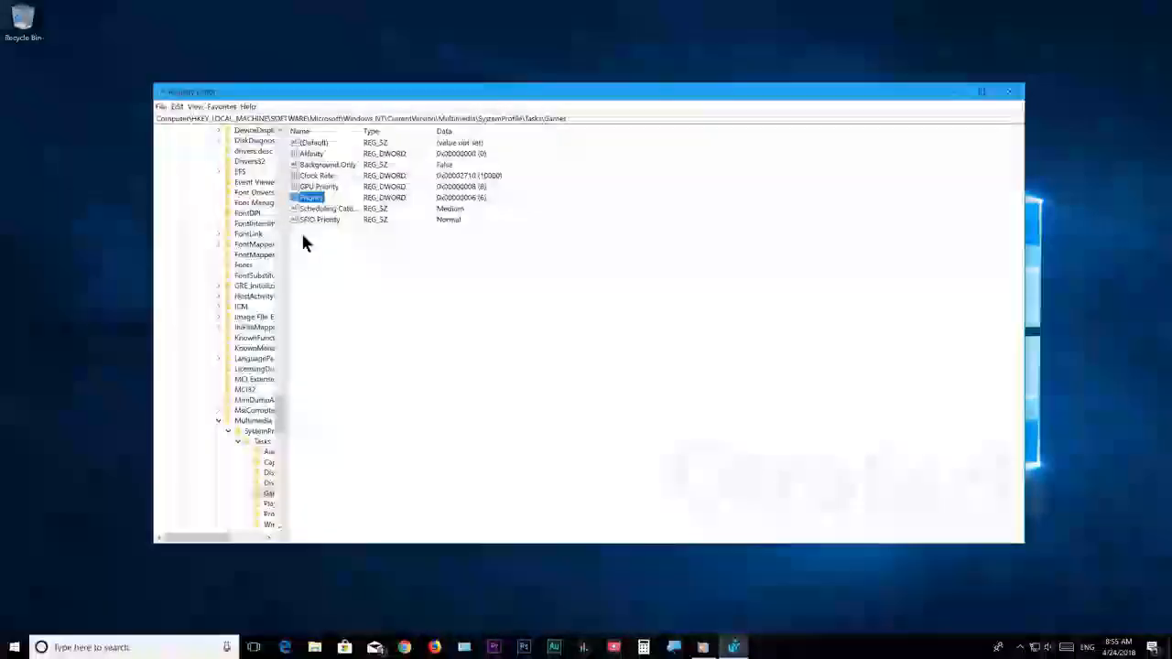
left_click(1010, 92)
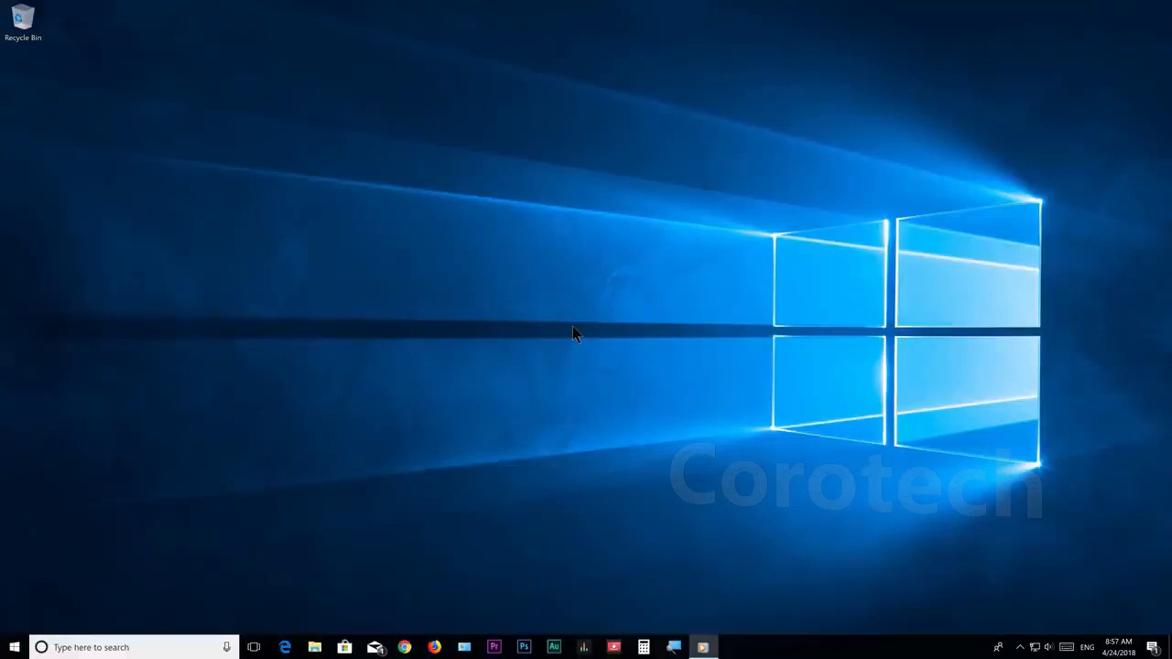
Open System Configuration with the msconfig command and hide all Microsoft services in the services list
key("super+r")
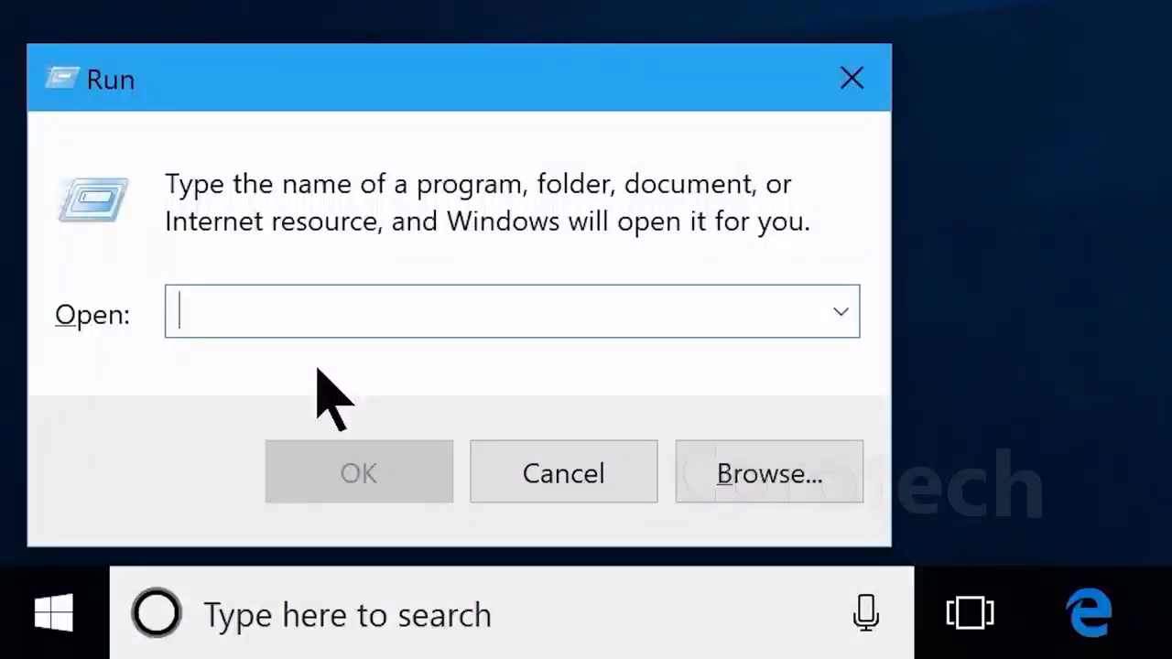
type("msconfig")
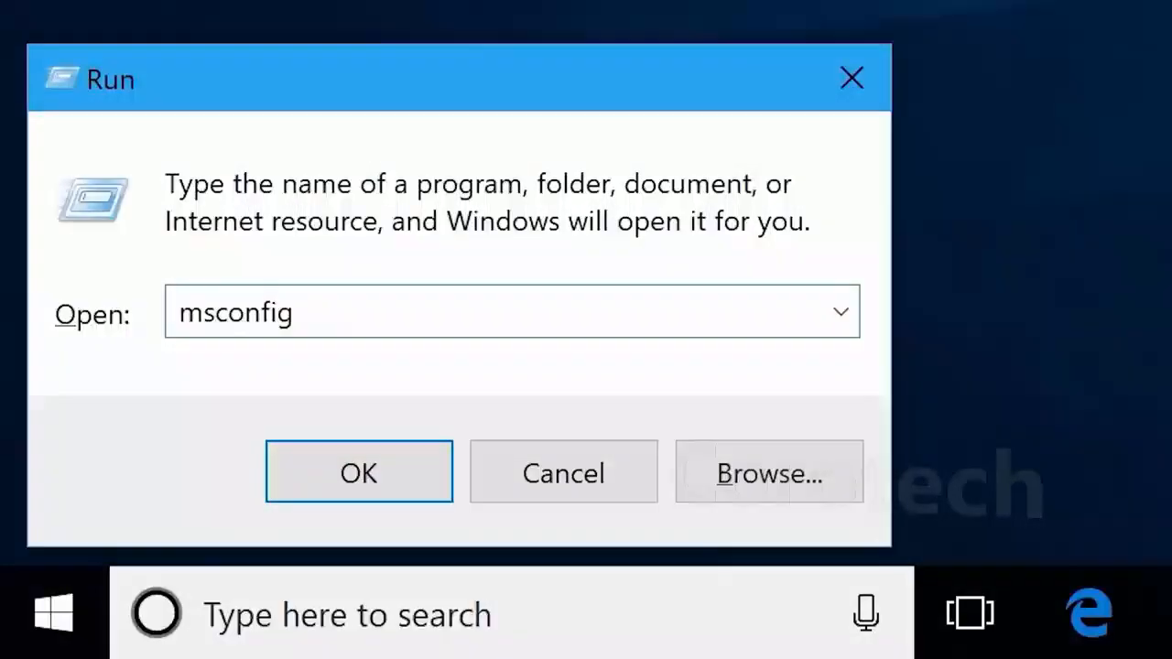
left_click(357, 478)
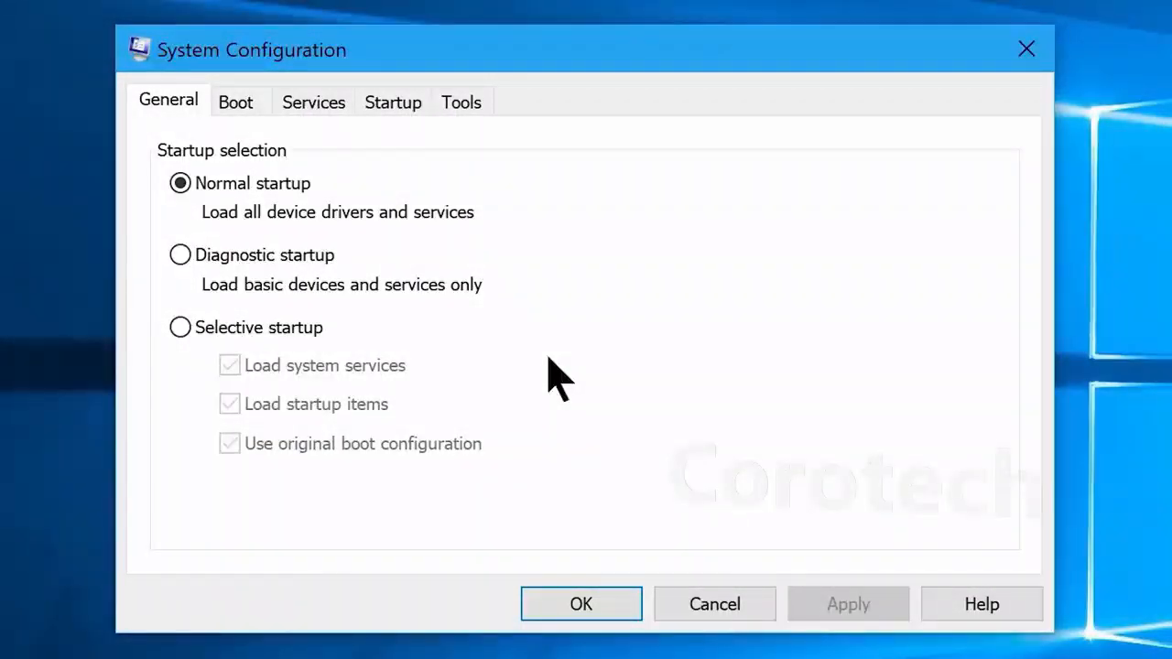
left_click(312, 104)
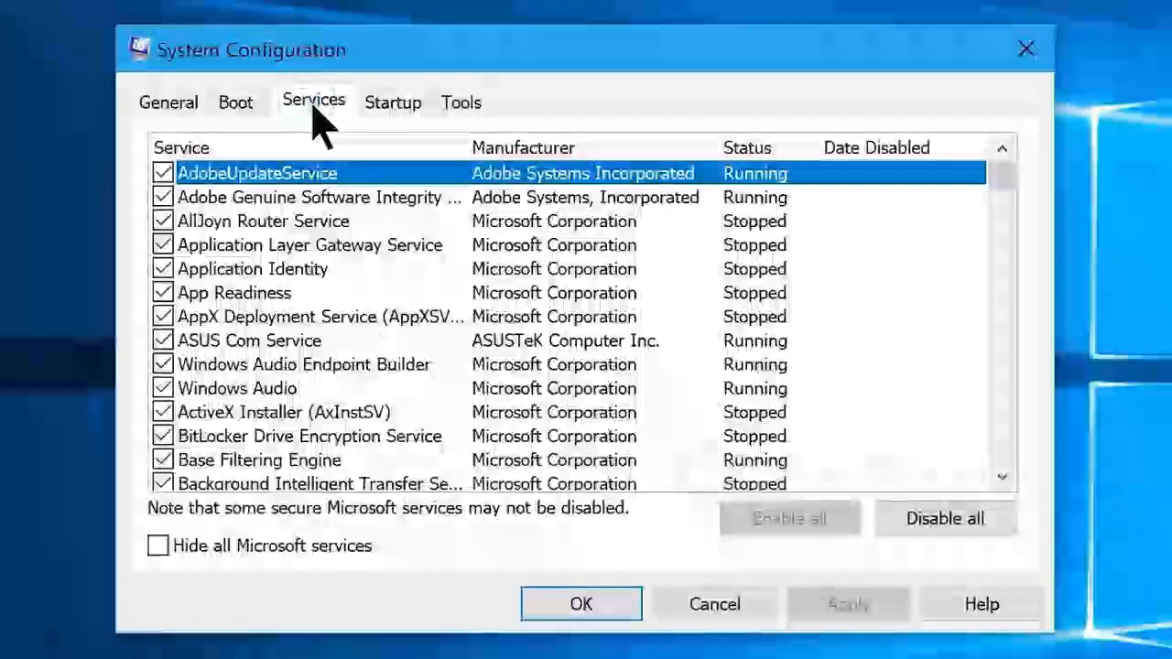
mouse_move(1002, 174)
left_mouse_down()
mouse_move(994, 484)
mouse_move(1002, 178)
left_mouse_up()
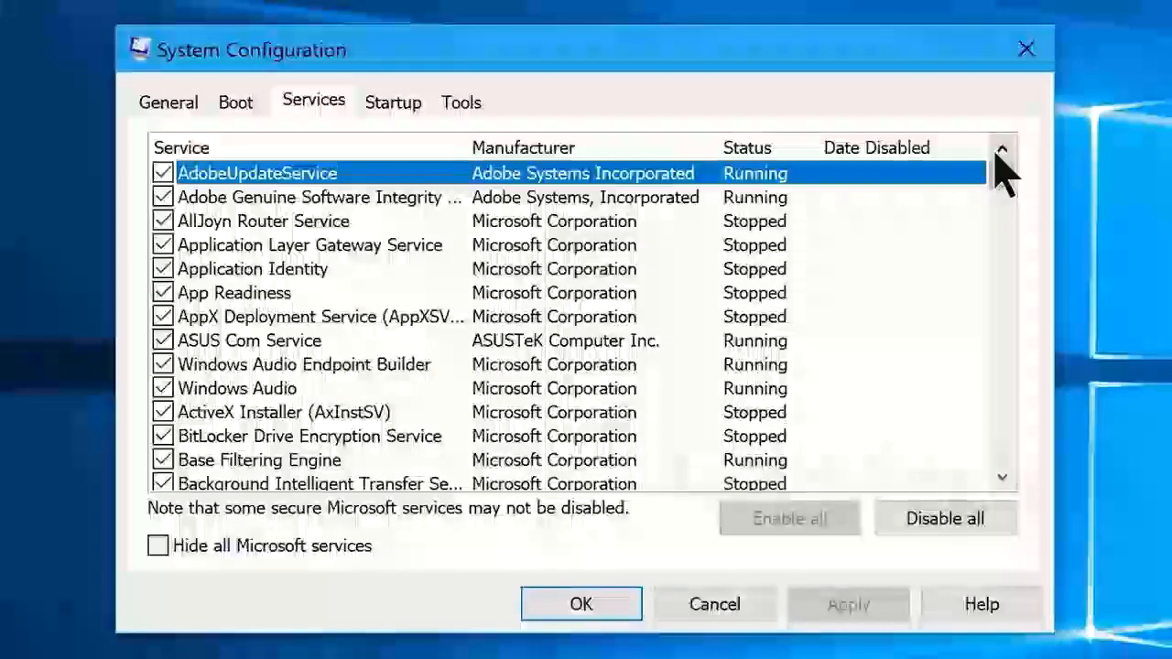
left_click(158, 546)
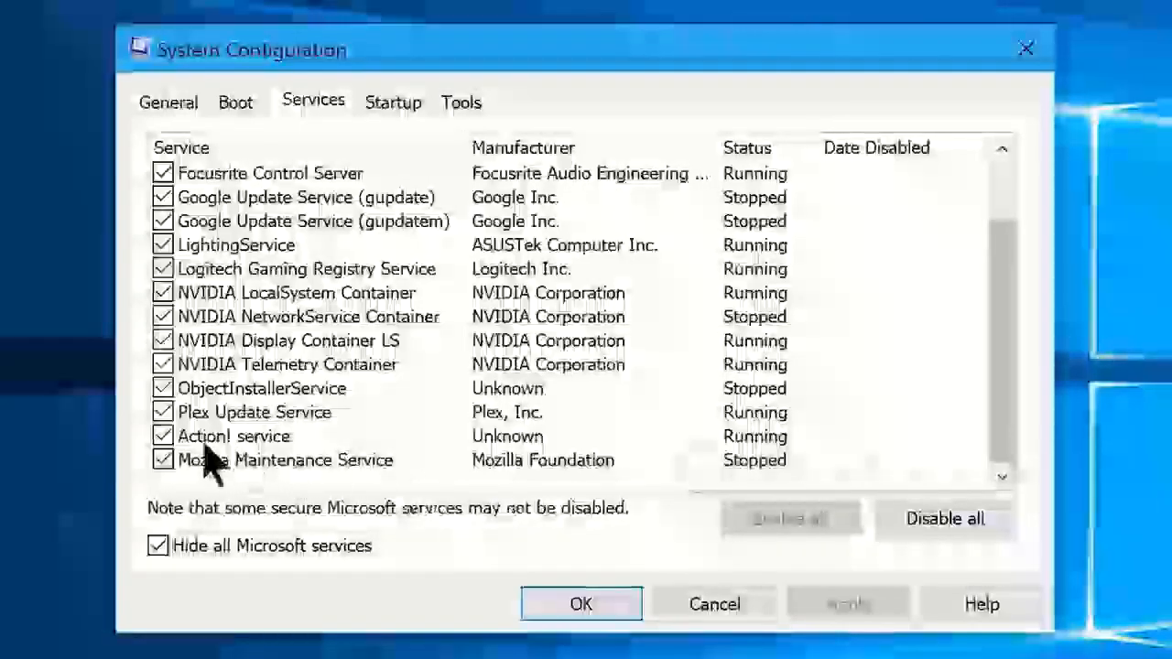
Disable all the listed non-Microsoft services, including Action! service and Plex Update Service, then apply the change and close System Configuration
left_click(162, 436)
left_click(163, 414)
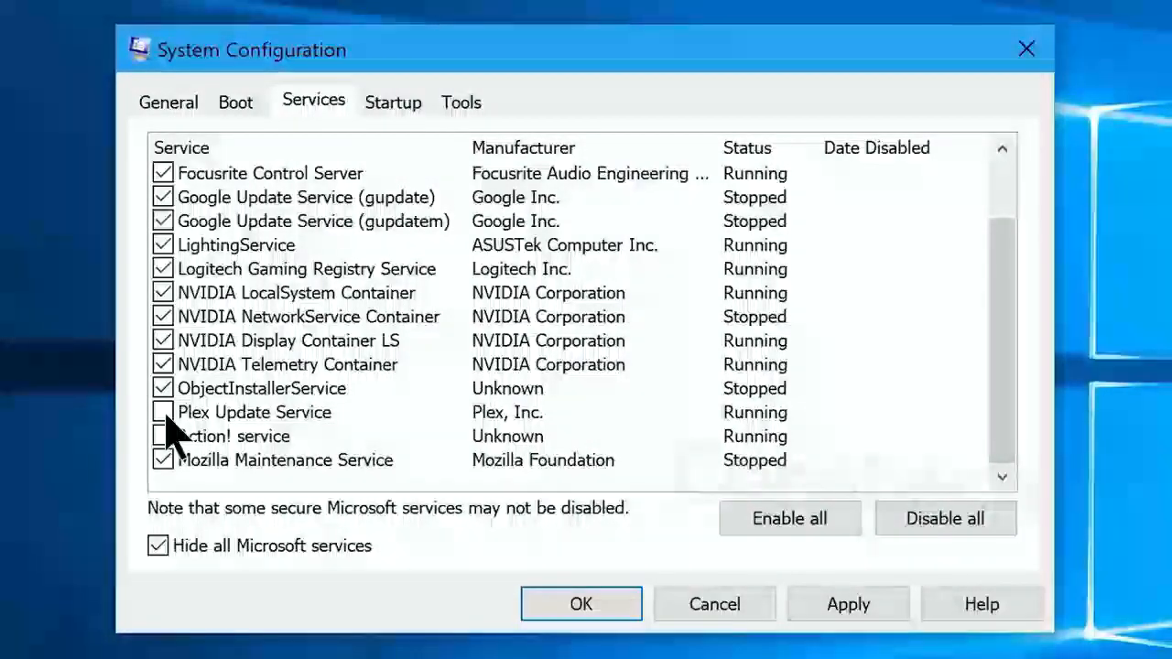
left_click(936, 522)
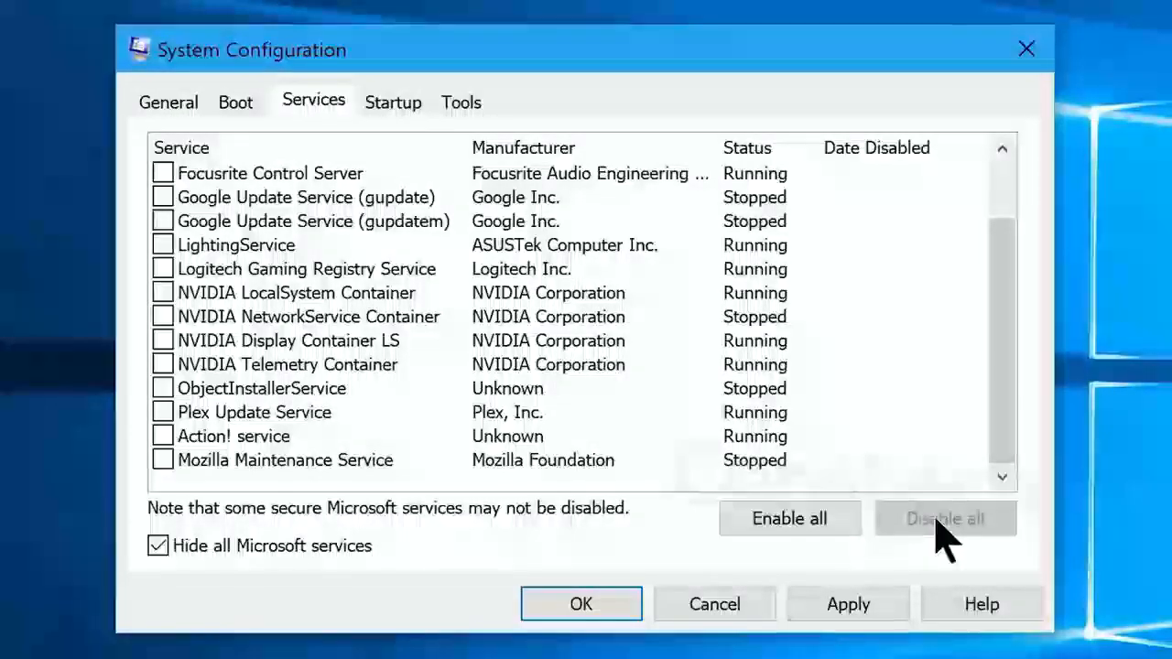
left_click(852, 600)
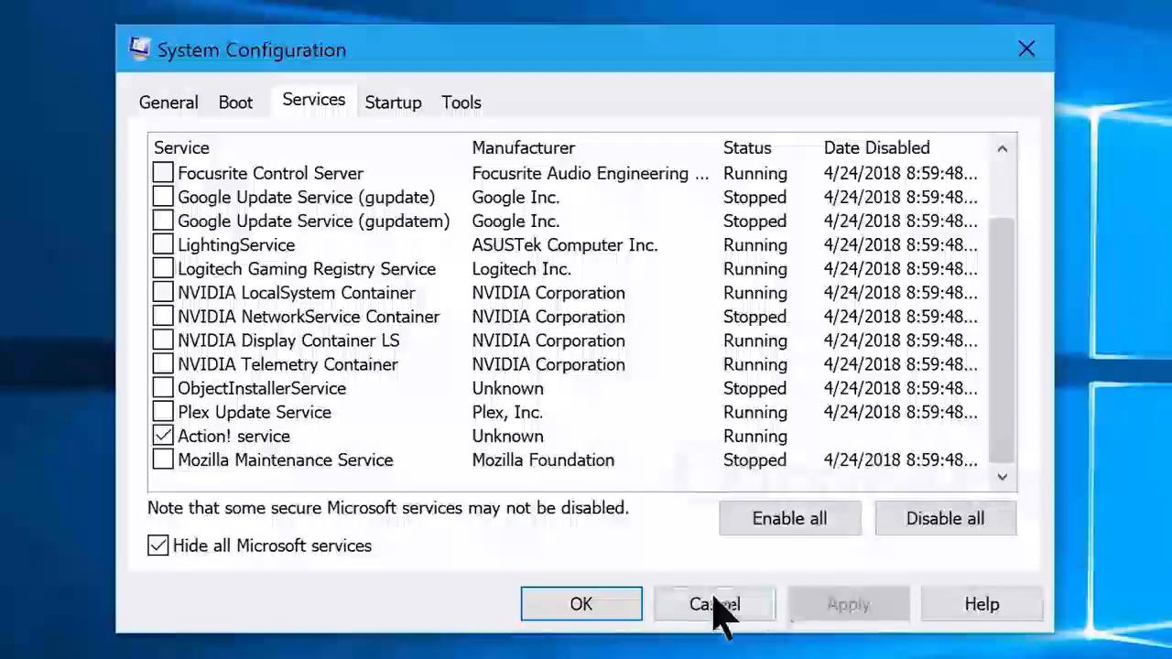
left_click(586, 609)
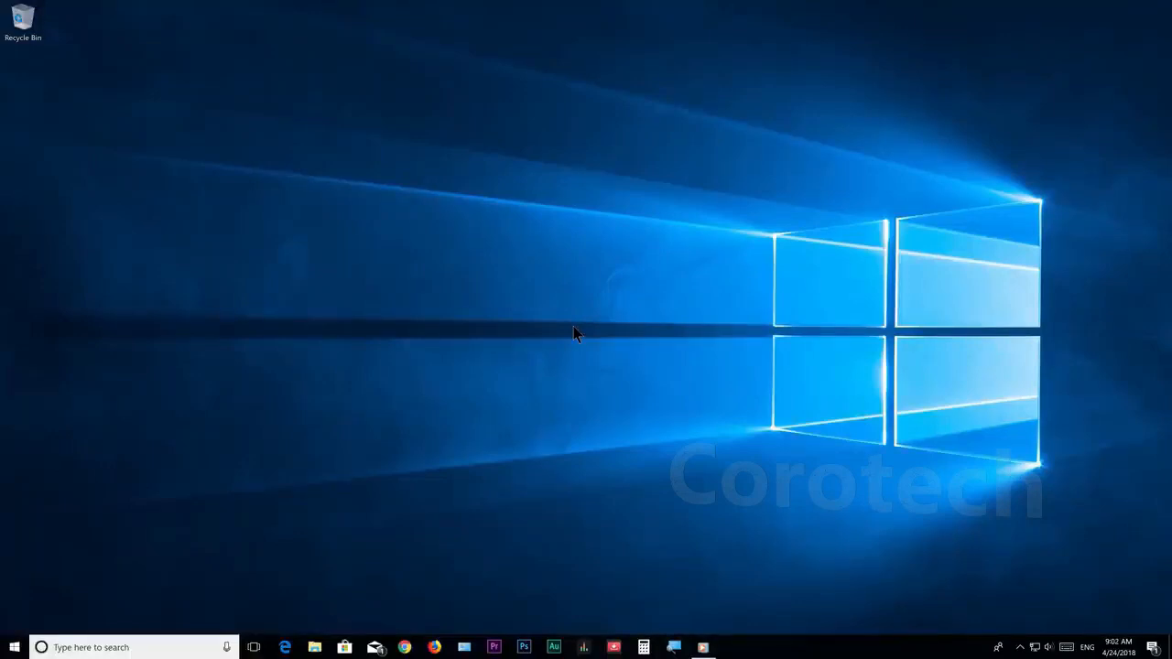
Open the Performance settings in the advanced system settings, starting from the properties of This PC
left_click(15, 648)
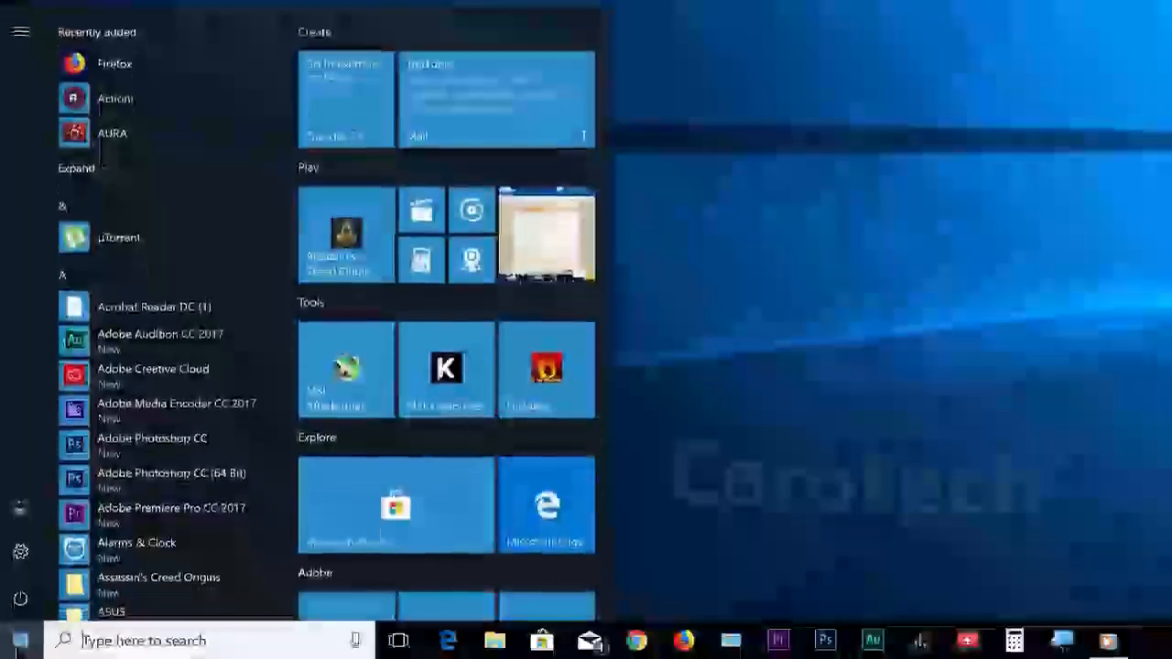
type("This pc")
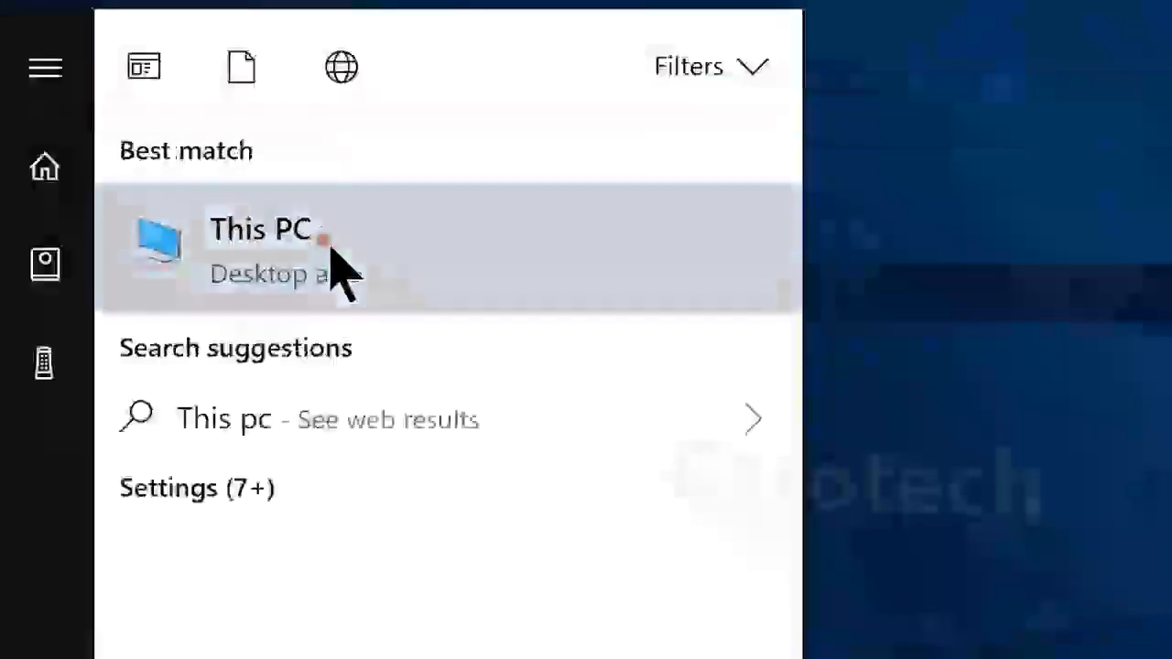
right_click(335, 264)
left_click(333, 626)
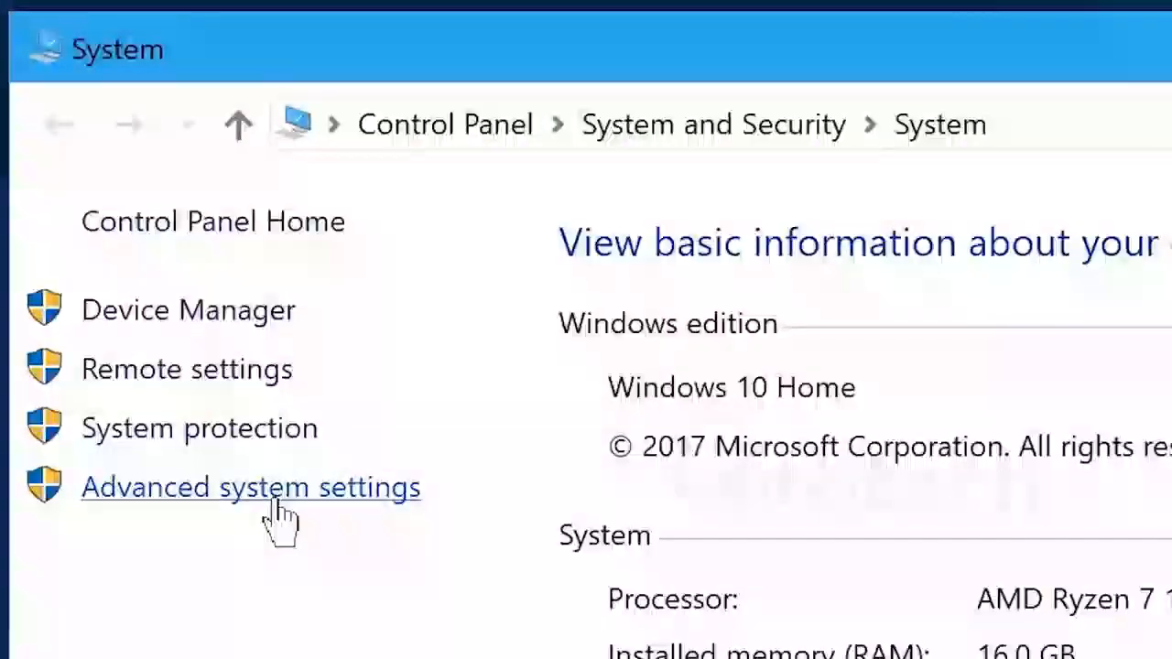
left_click(273, 502)
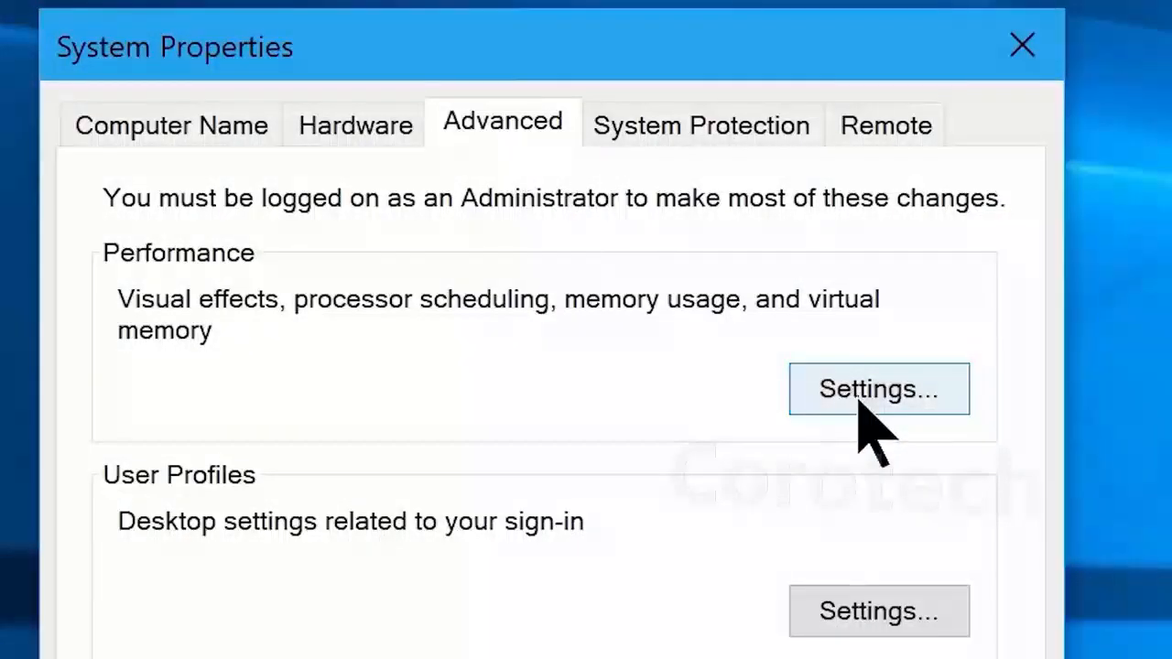
left_click(861, 412)
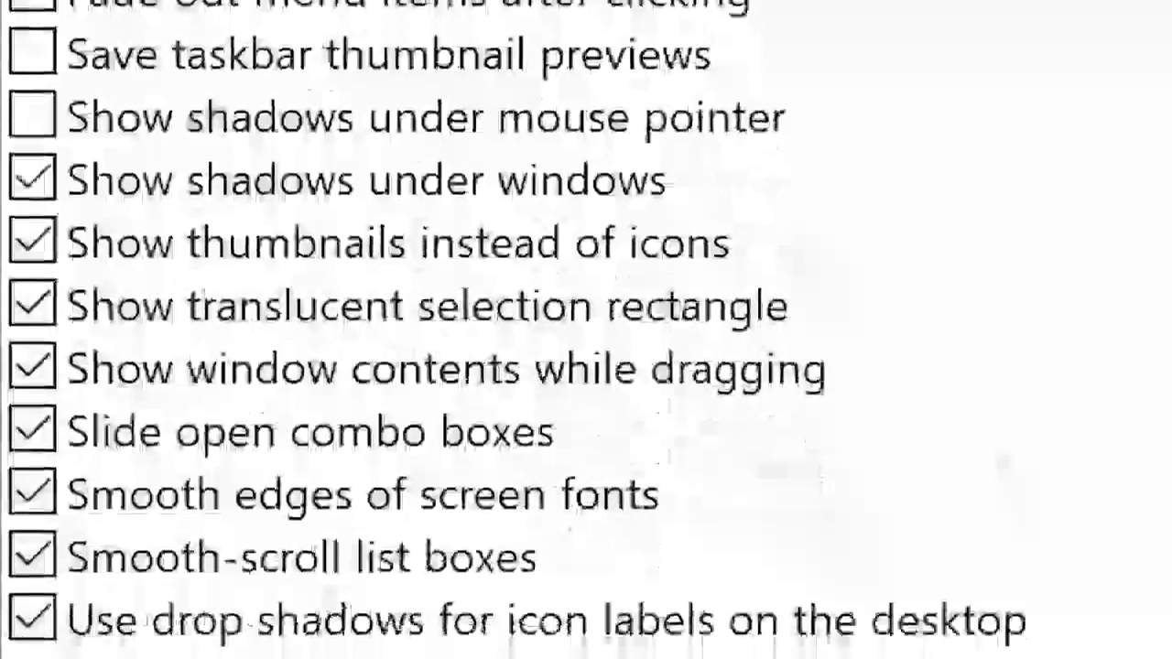
Turn off every visual effect in the custom list, from the window animations down to the drop shadows for desktop icon labels
left_click(412, 240)
left_click(412, 258)
left_click(412, 275)
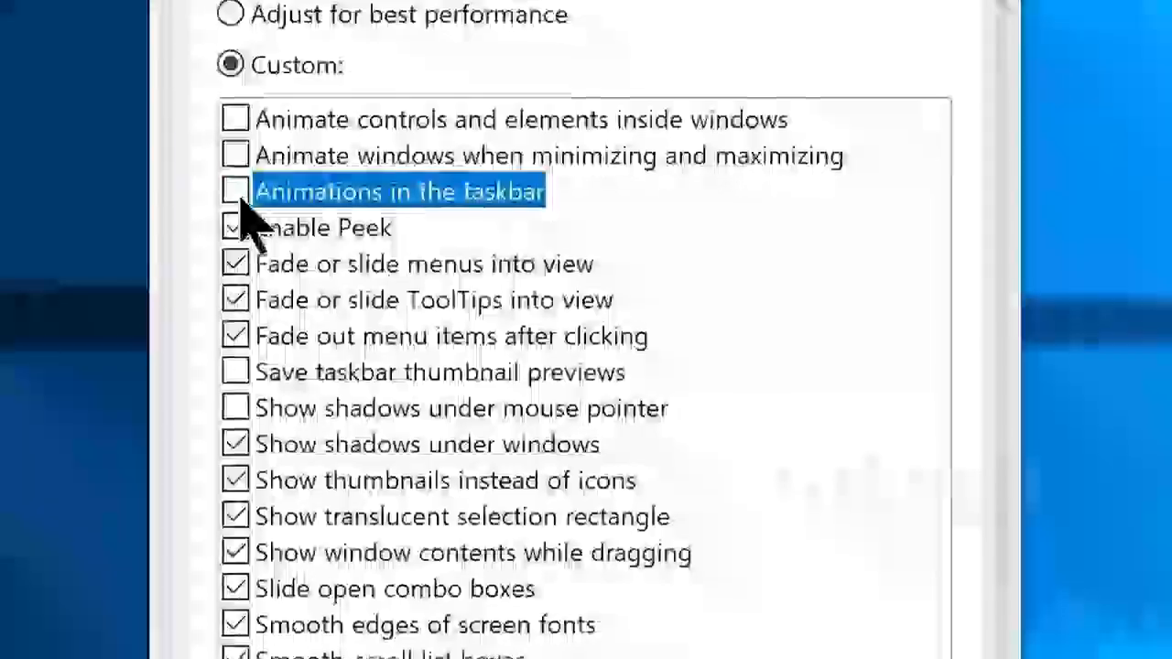
left_click(412, 292)
left_click(412, 309)
left_click(412, 327)
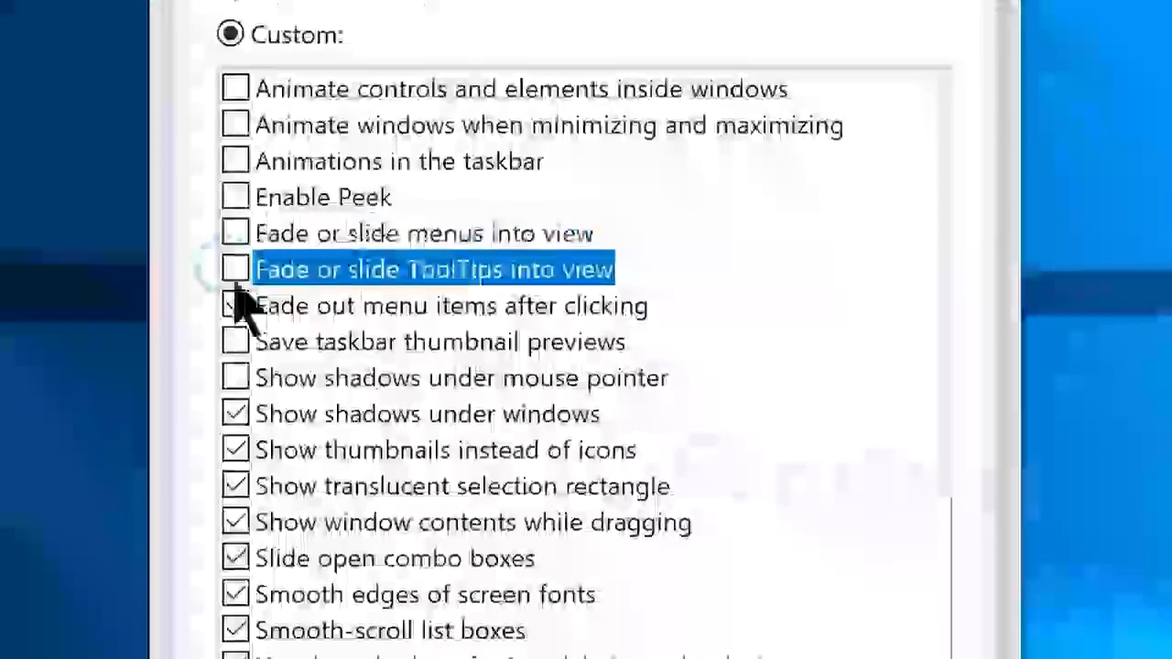
left_click(412, 344)
left_click(412, 397)
left_click(236, 497)
left_click(235, 534)
left_click(235, 569)
left_click(235, 607)
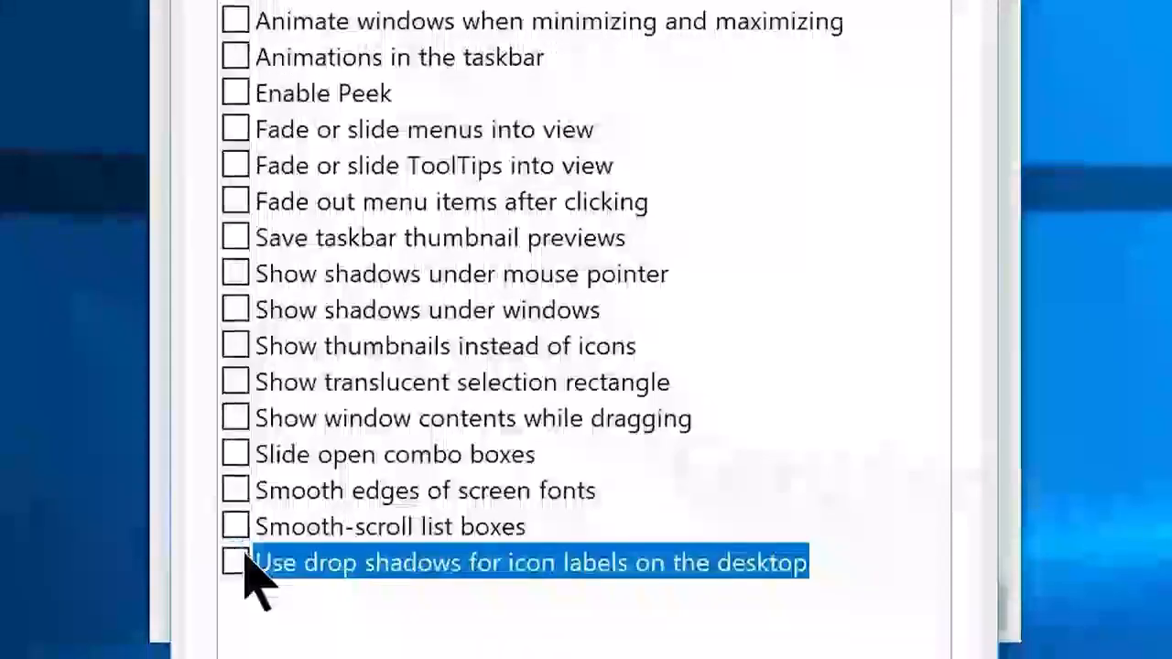
Turn on smooth edges of screen fonts and shadows under the mouse pointer, and apply the visual effects settings
left_click(235, 491)
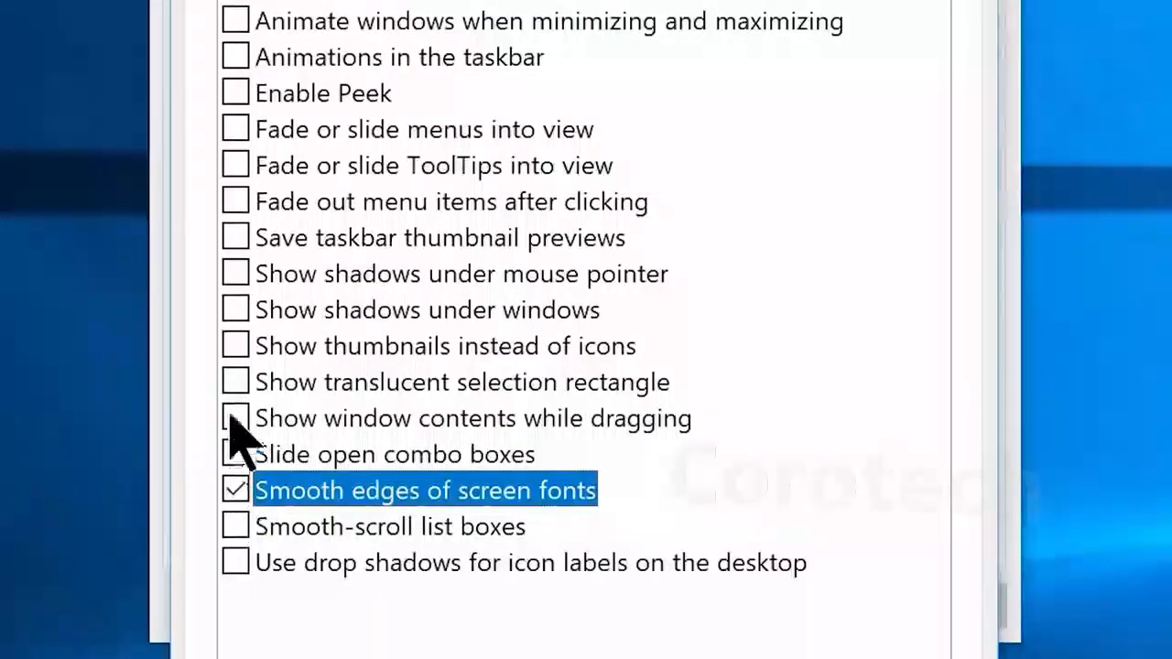
left_click(236, 273)
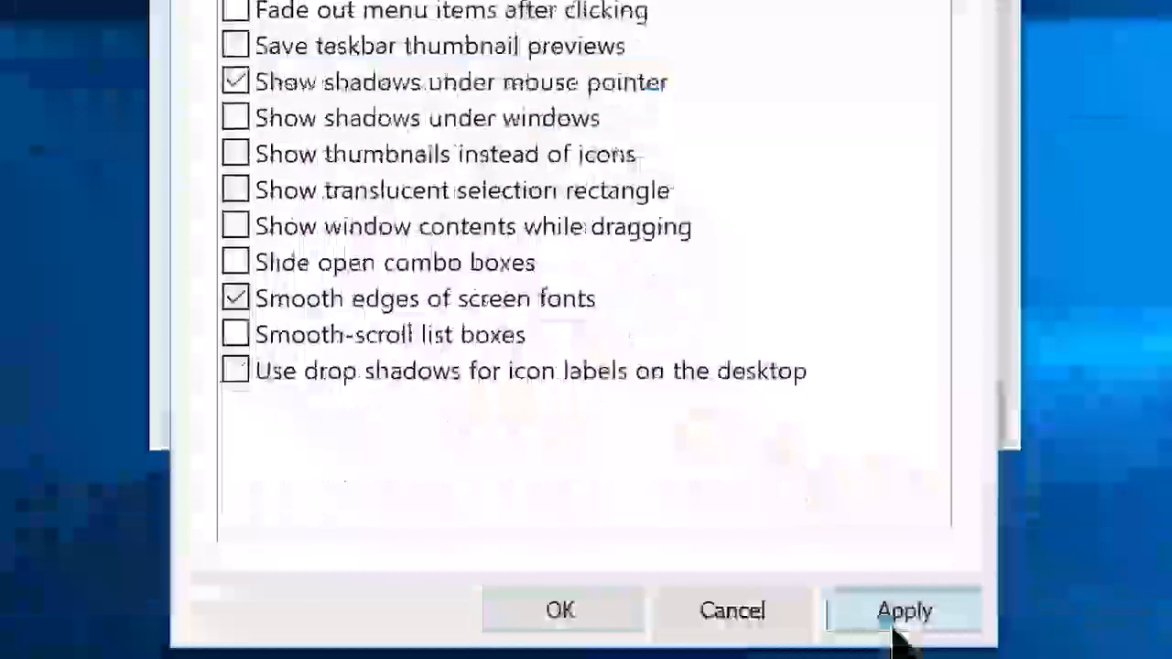
left_click(894, 615)
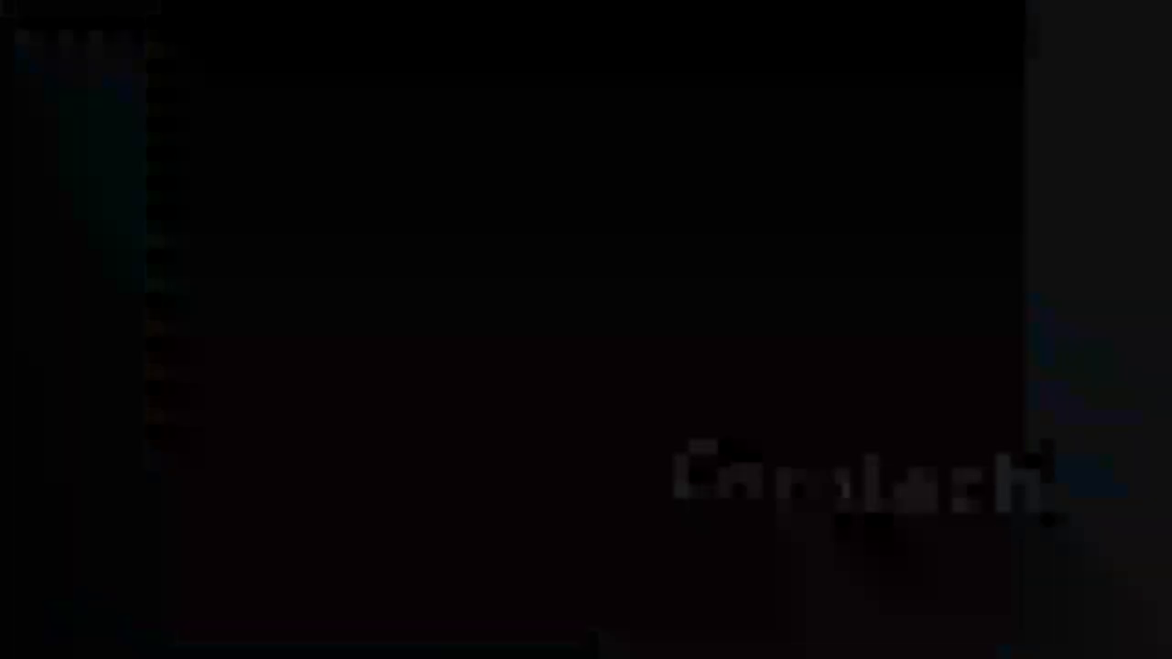